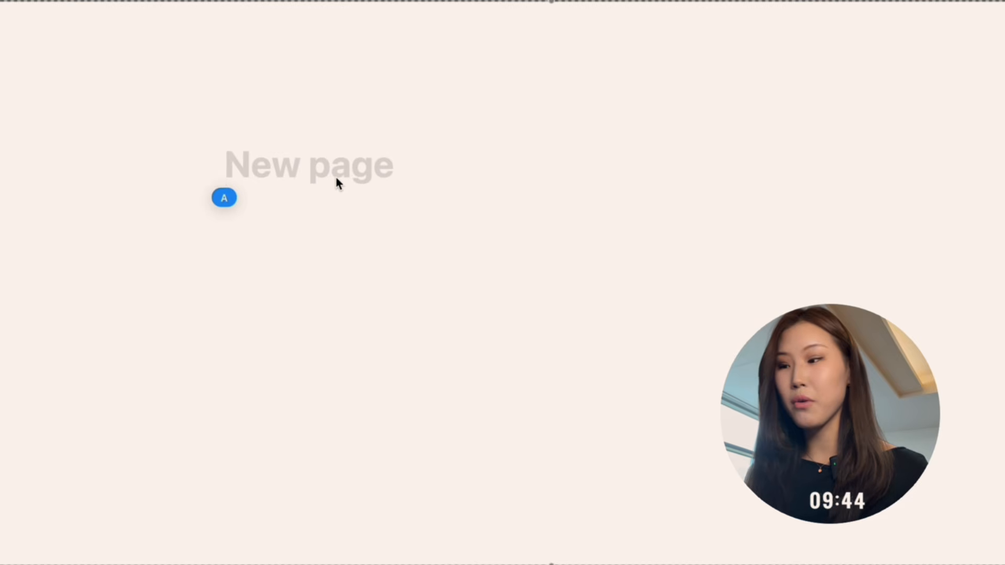
Title the new page with the owner's first name followed by "Dashboard" and add a page icon.
type("Anuu's")
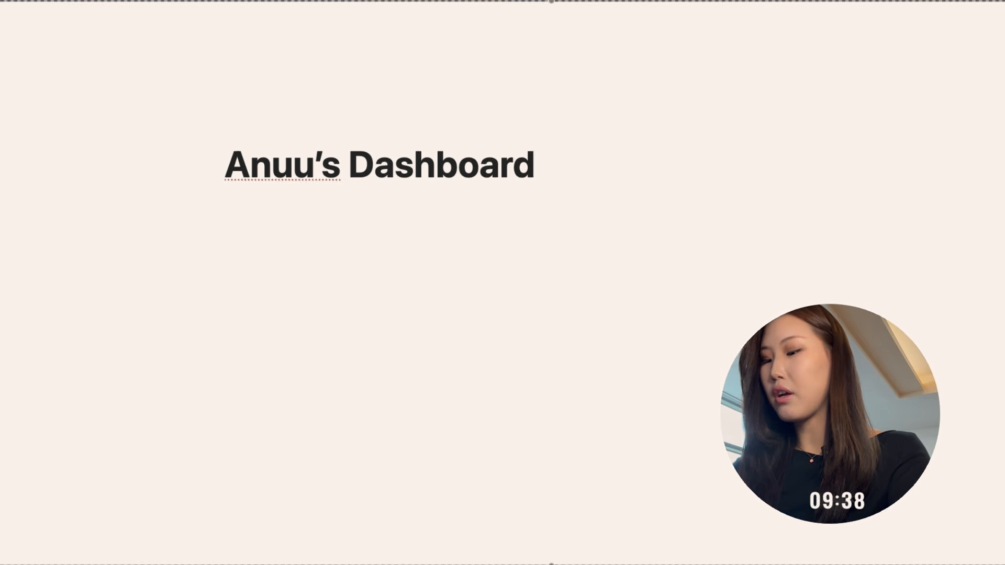
left_click(272, 123)
Change the page icon to the ringed planet emoji from the Travel and places emojis.
left_click(265, 148)
left_click(155, 218)
left_click(108, 218)
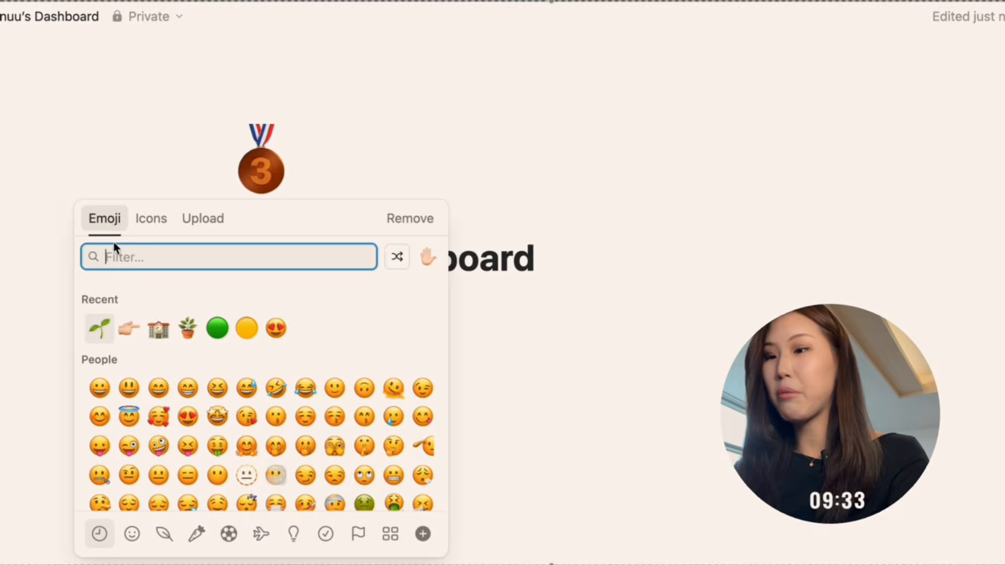
left_click(151, 218)
scroll(211, 343, "down", 2)
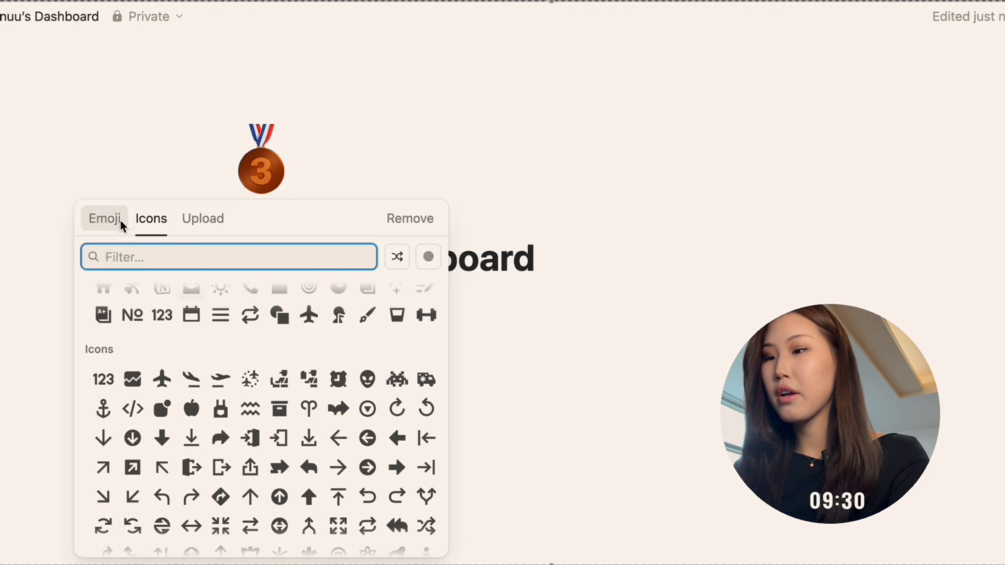
left_click(99, 218)
scroll(211, 389, "down", 10)
scroll(211, 389, "down", 15)
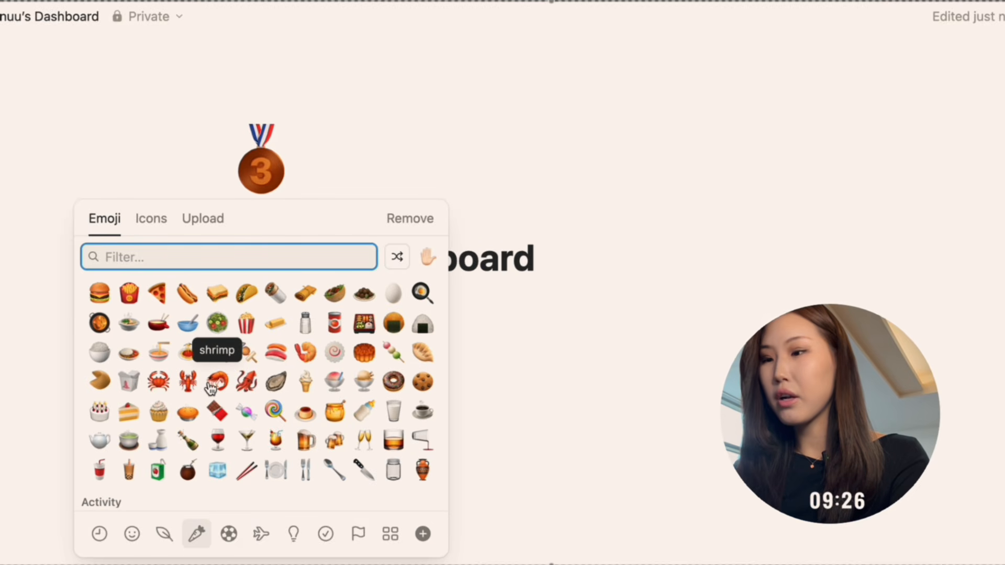
scroll(211, 387, "down", 6)
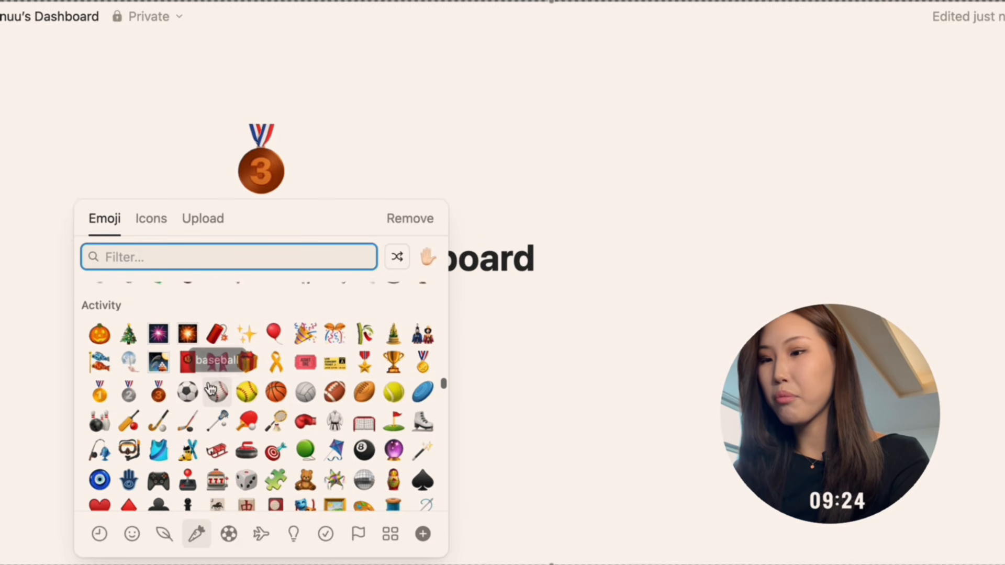
scroll(211, 388, "down", 5)
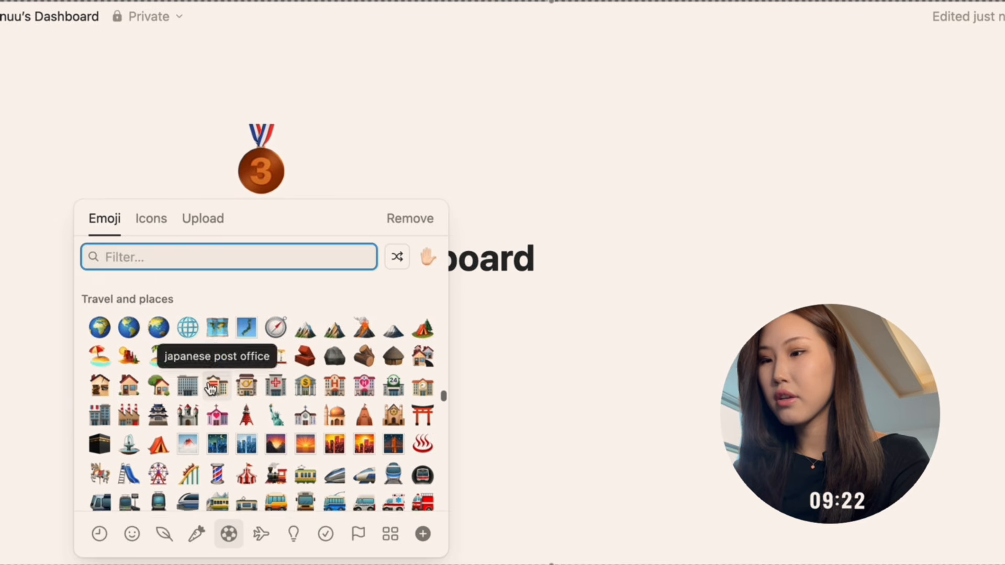
scroll(211, 388, "down", 8)
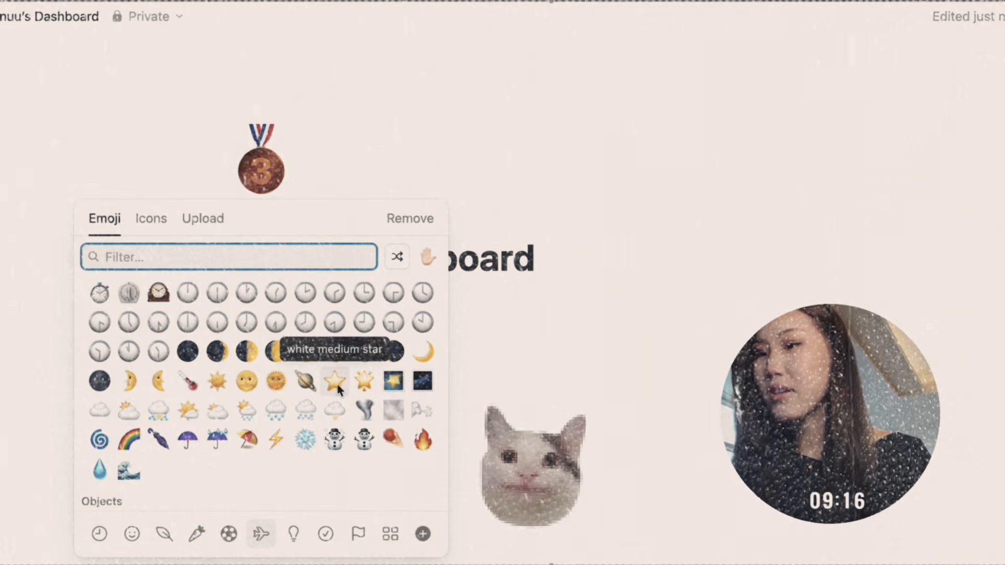
left_click(305, 381)
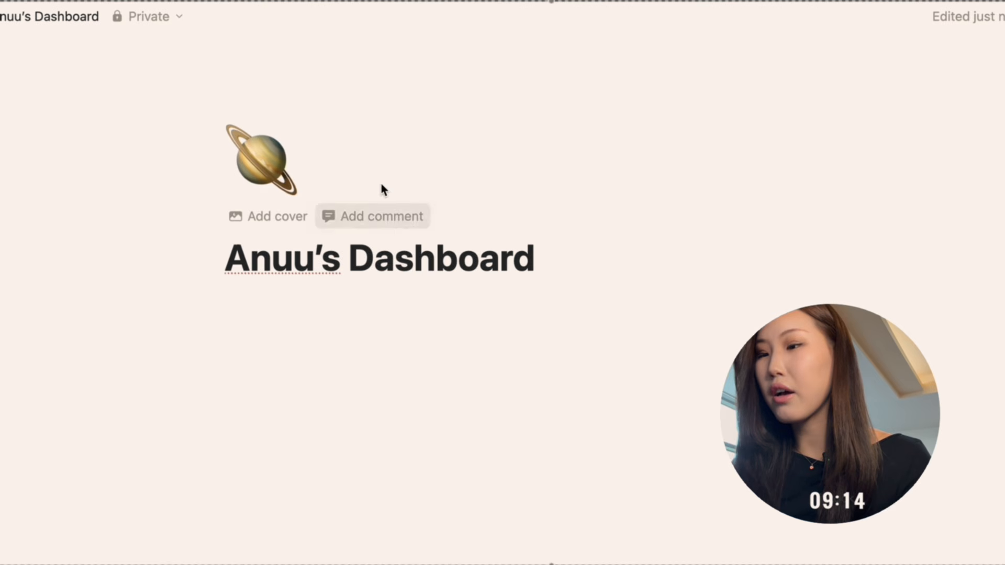
Add a page cover and replace its image with the uploaded file open window.jpg from the 10 minute NOTION setup folder.
left_click(277, 221)
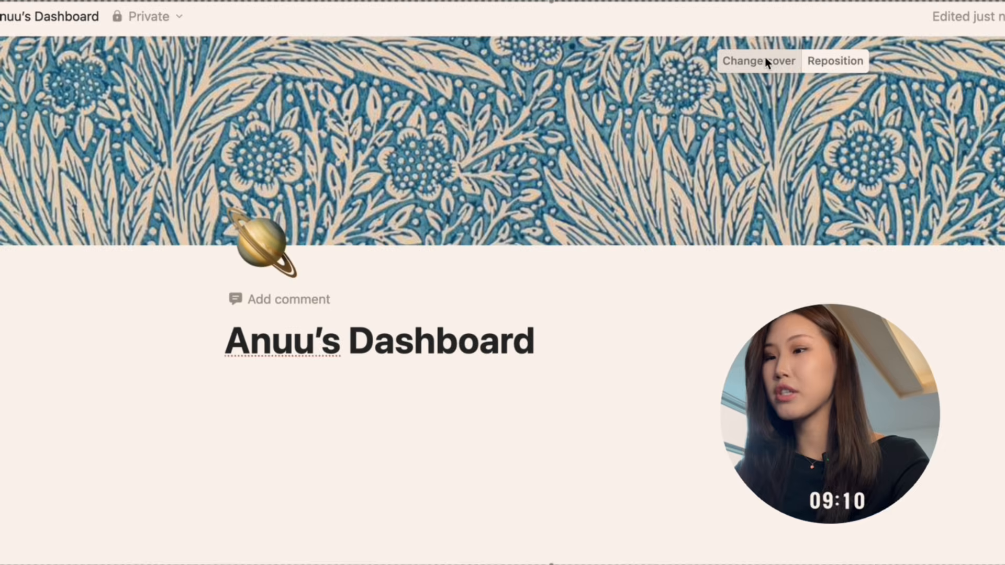
left_click(764, 57)
left_click(607, 95)
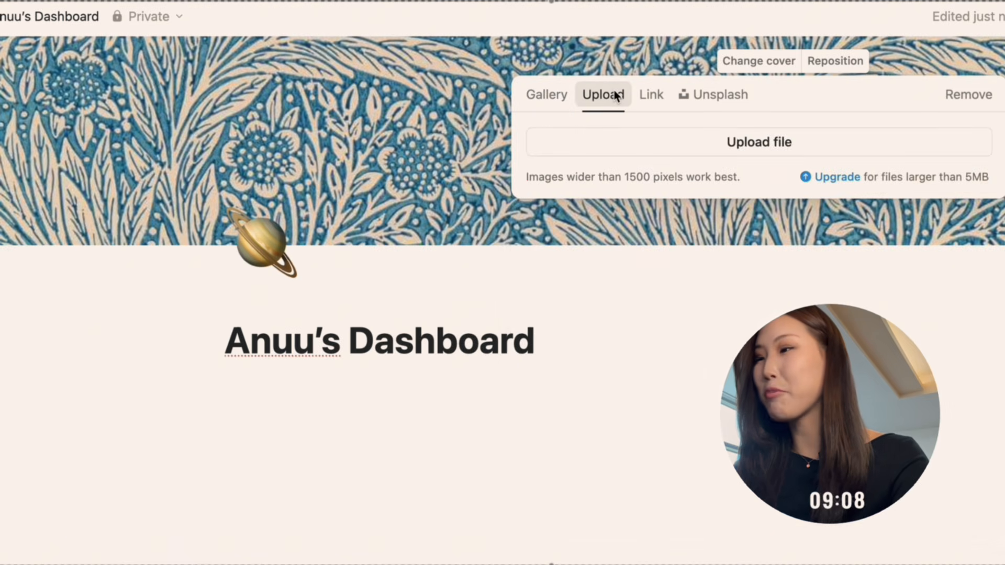
left_click(673, 133)
scroll(446, 341, "down", 2)
scroll(448, 344, "down", 5)
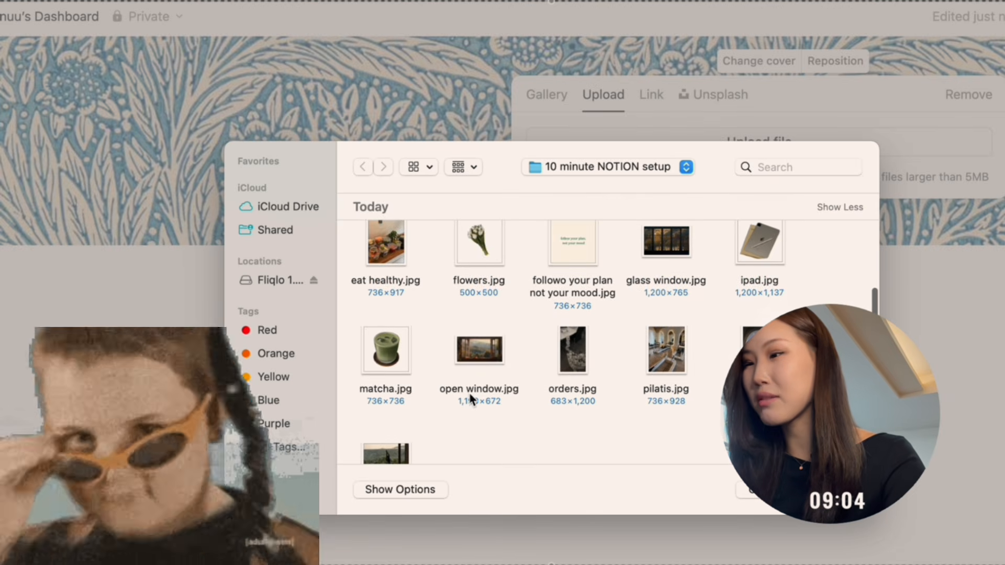
scroll(470, 399, "down", 2)
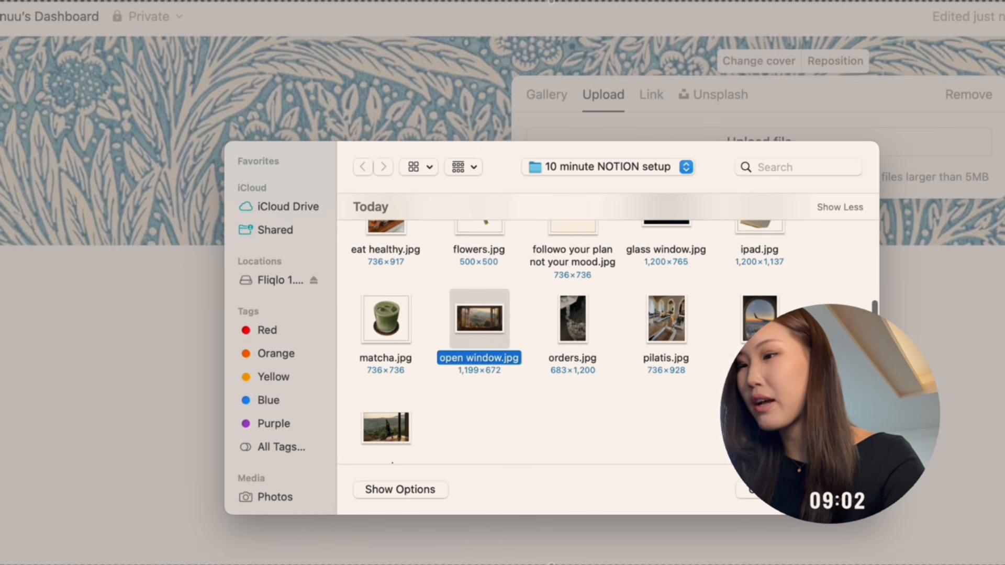
key("Return")
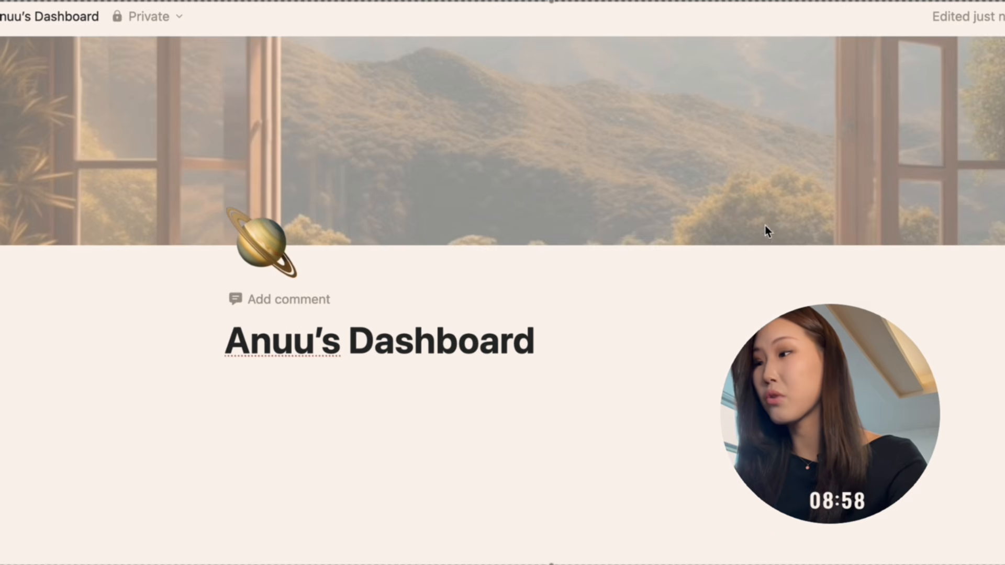
Reposition the cover image so the mountains and sky fill the banner, and start a text line under the title.
mouse_move(783, 212)
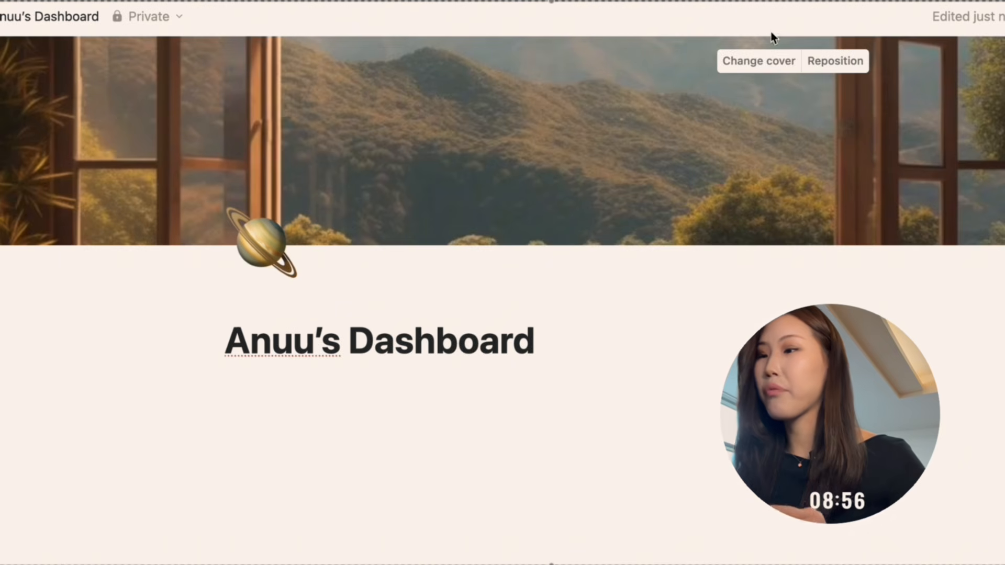
left_click(835, 60)
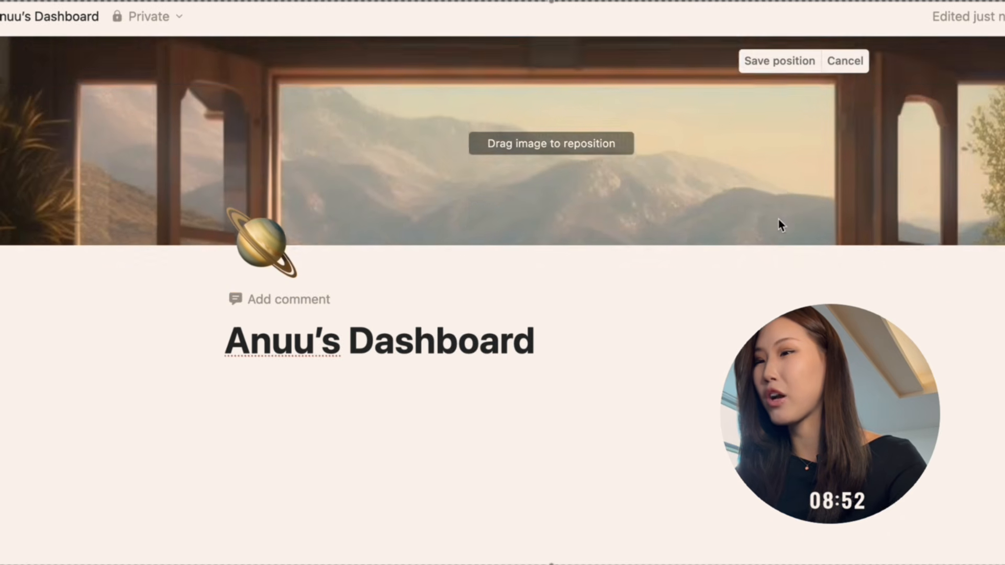
left_click_drag(780, 170, 774, 144)
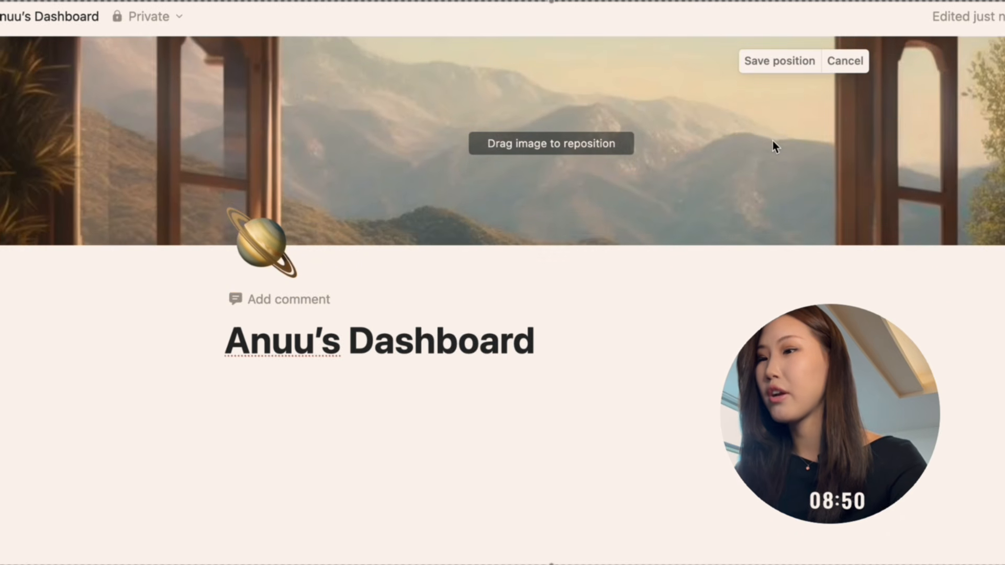
left_click(502, 422)
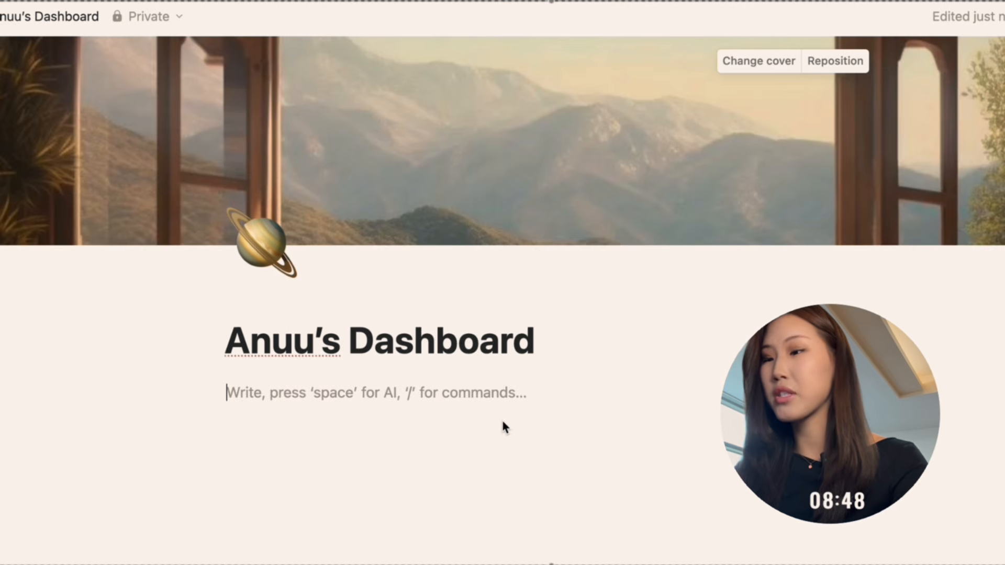
type("/")
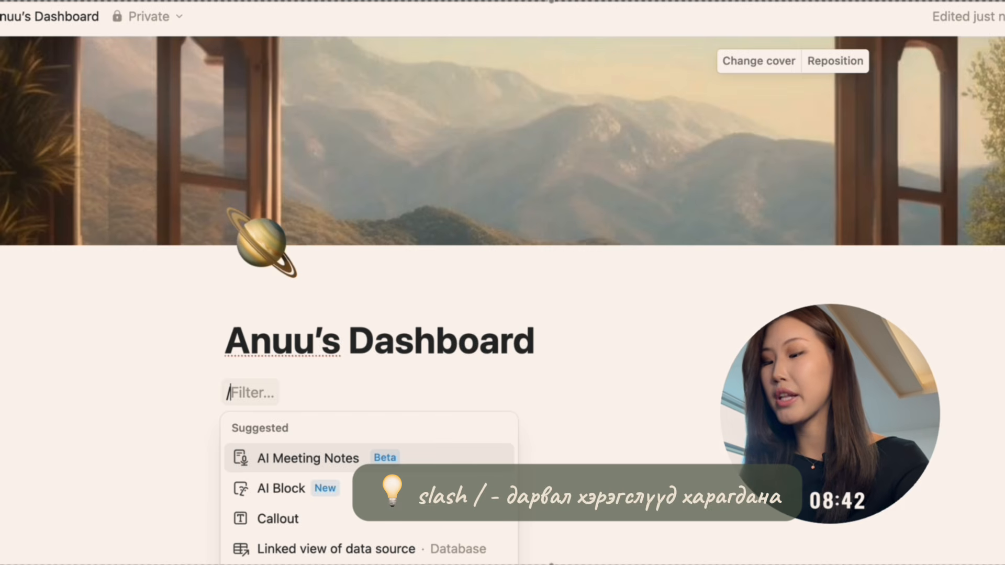
type("quo")
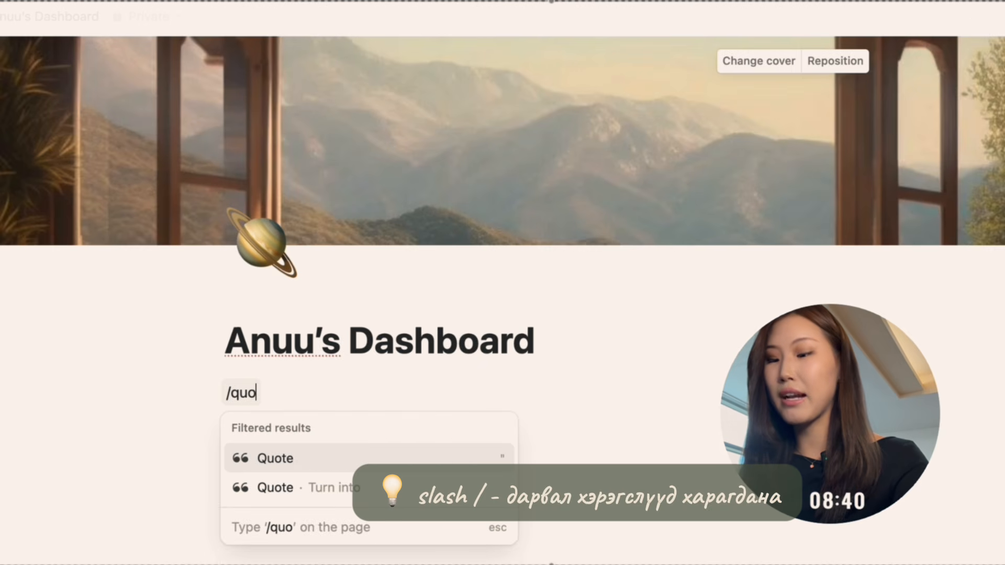
key("Return")
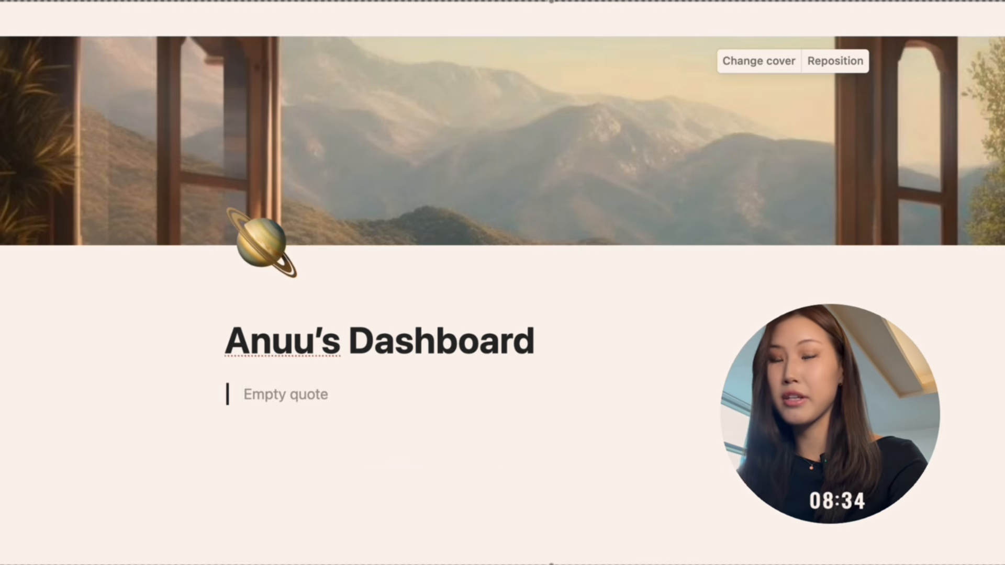
key("BackSpace")
Insert a callout block below the title and set its icon to the olive emoji.
type("/cal")
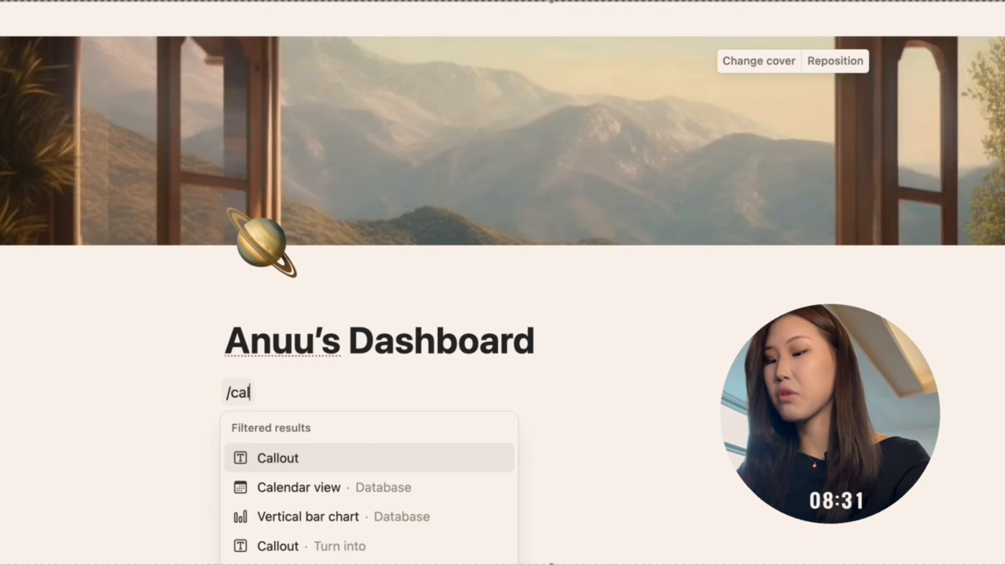
key("Return")
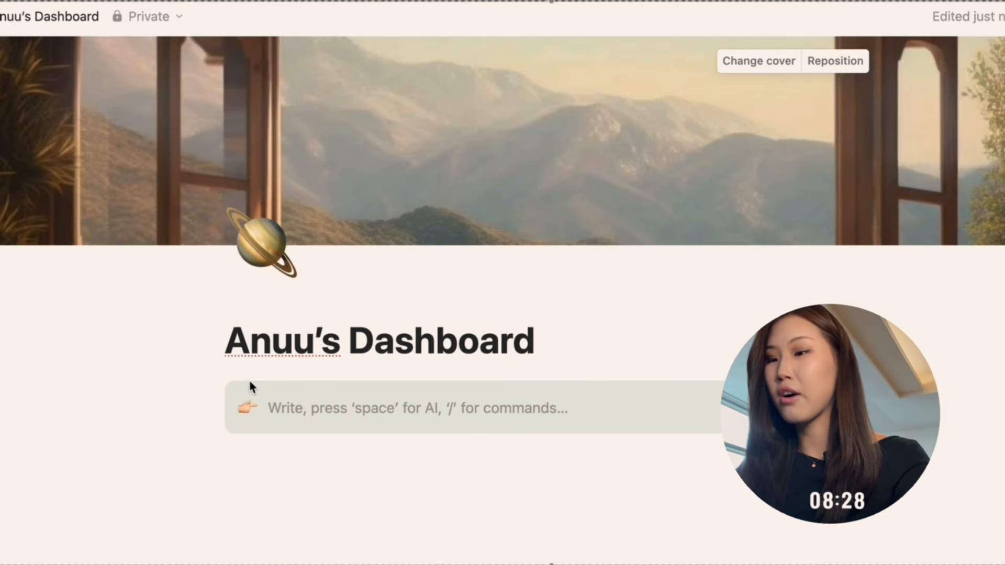
left_click(244, 411)
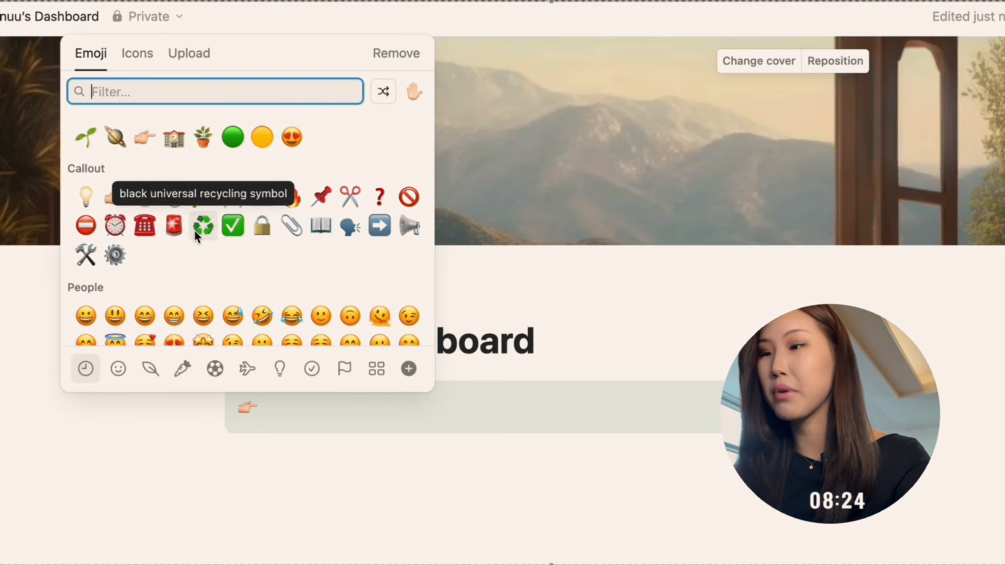
scroll(195, 236, "down", 2)
scroll(196, 236, "up", 2)
scroll(115, 201, "down", 3)
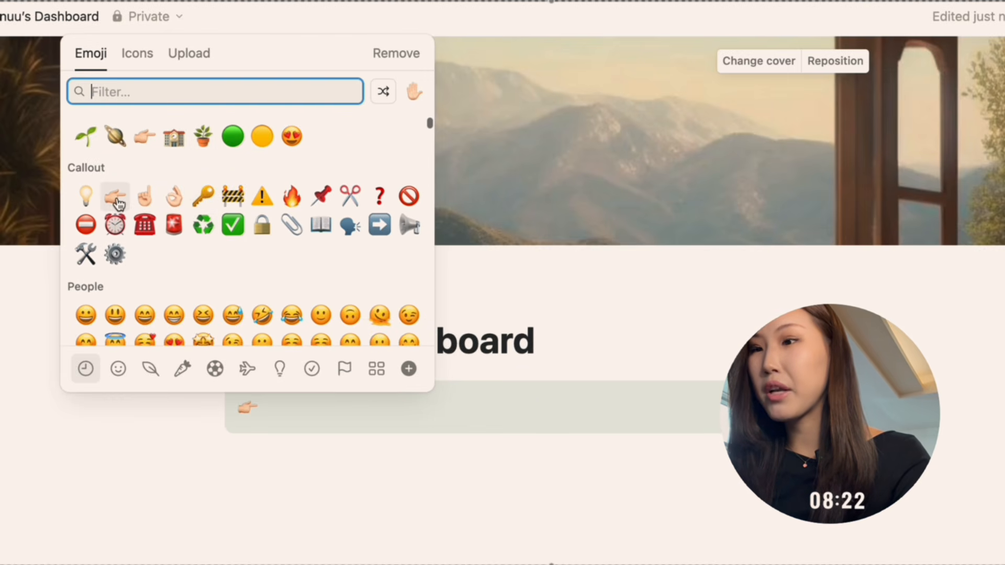
scroll(115, 202, "down", 10)
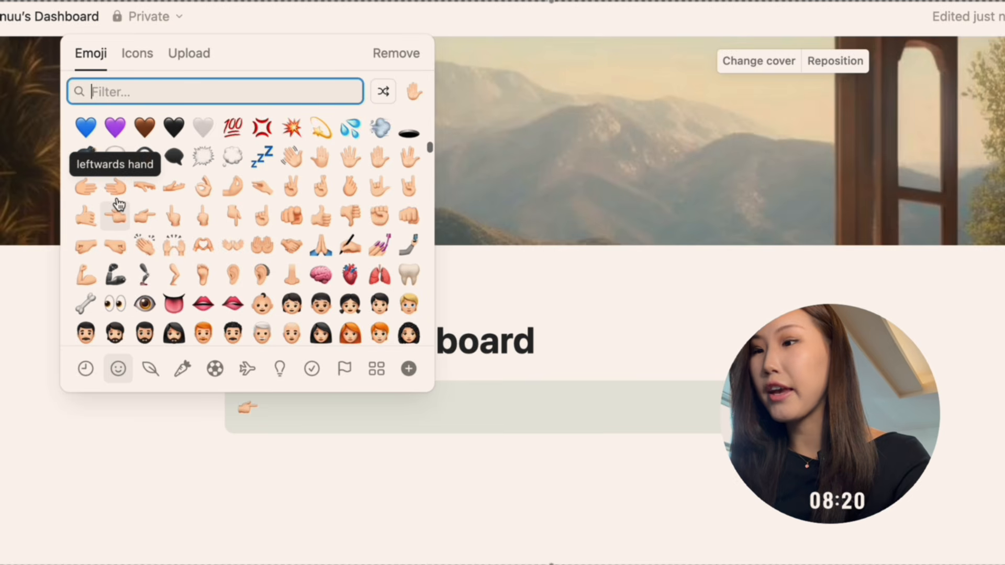
scroll(116, 204, "down", 15)
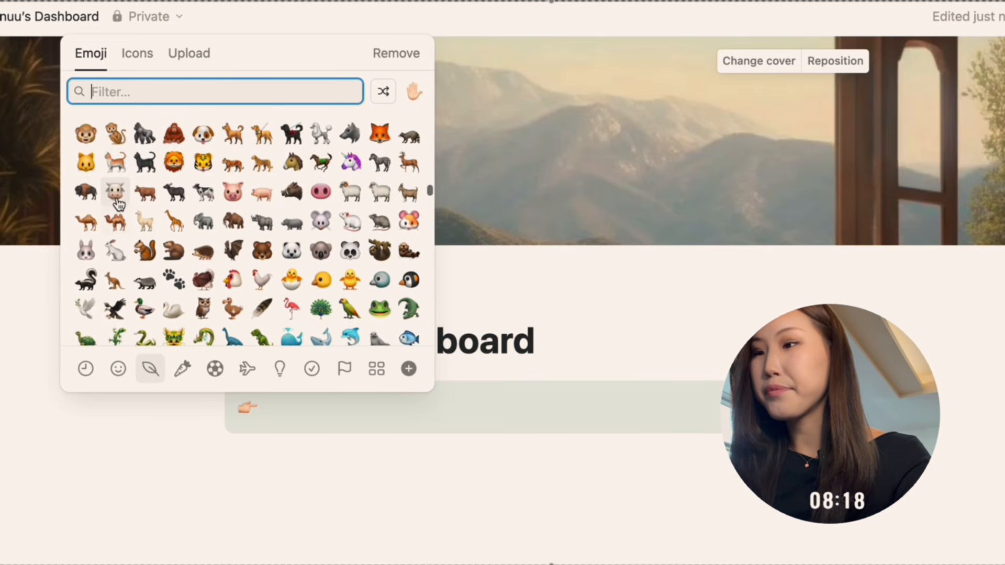
scroll(116, 204, "down", 6)
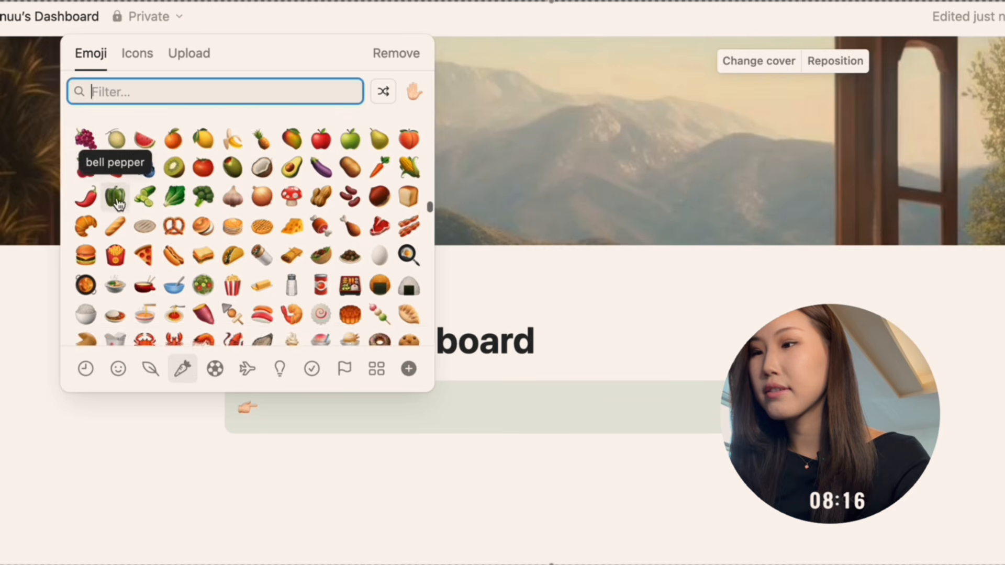
scroll(117, 202, "up", 2)
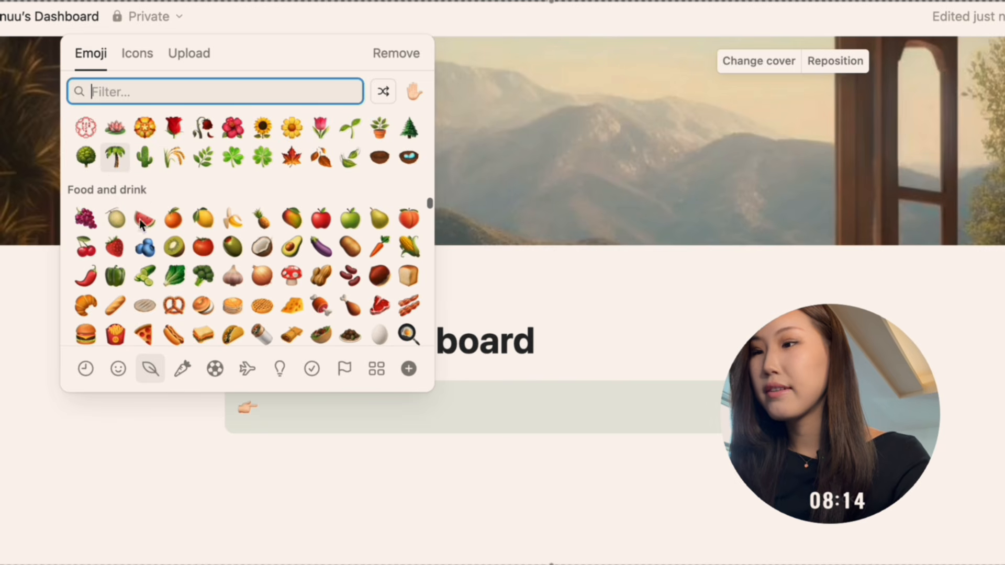
left_click(236, 243)
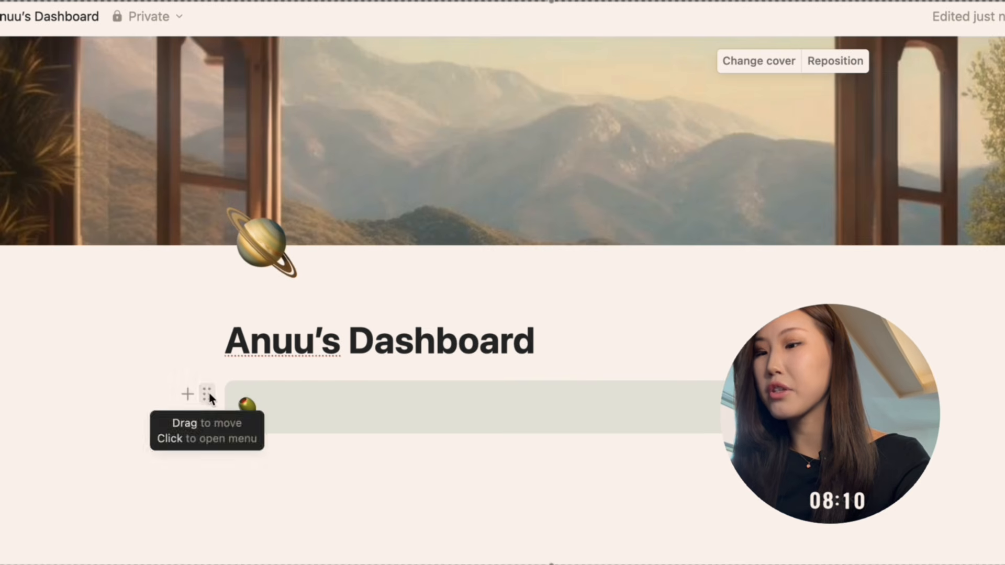
Change the callout block's background to a light beige colour.
left_click(207, 393)
mouse_move(292, 282)
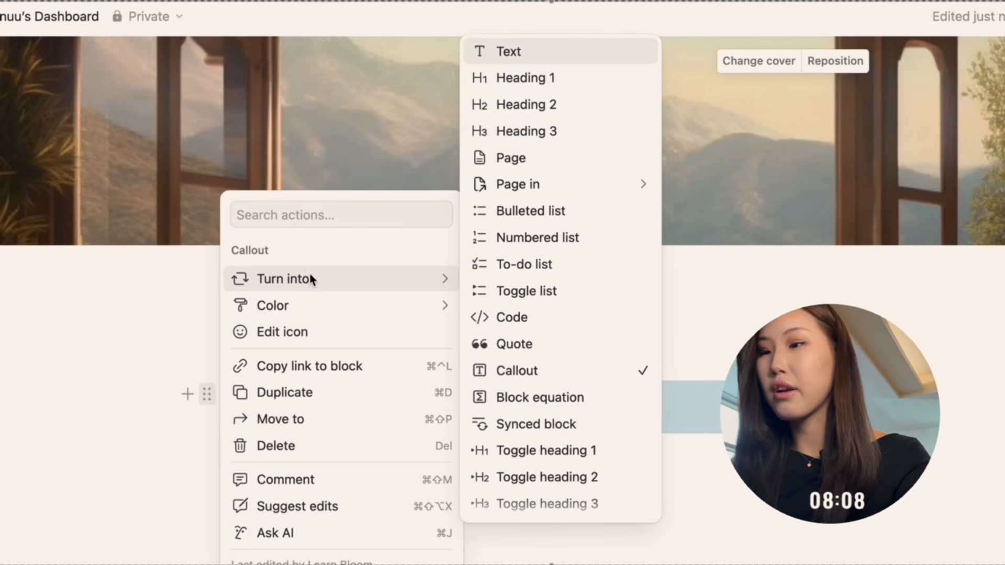
mouse_move(354, 305)
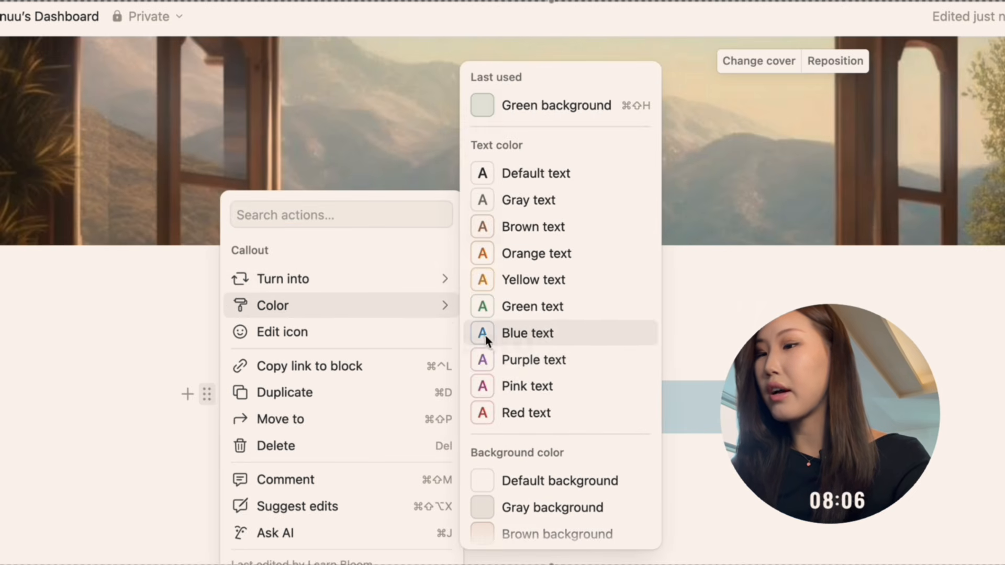
scroll(520, 372, "down", 2)
scroll(520, 371, "down", 2)
left_click(521, 374)
Enter the text “What a nice day” in quotation marks inside the callout.
left_click(312, 413)
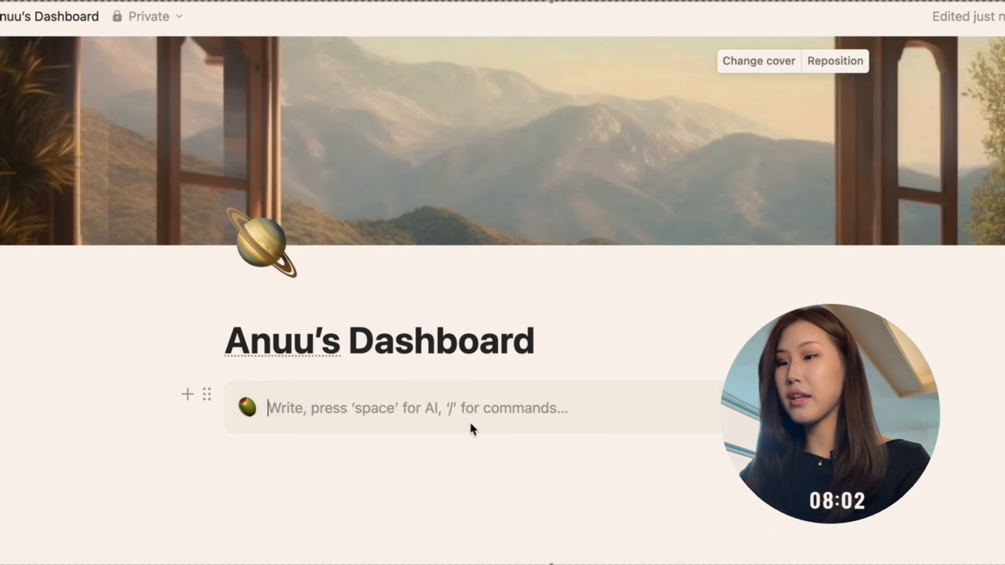
type("\"")
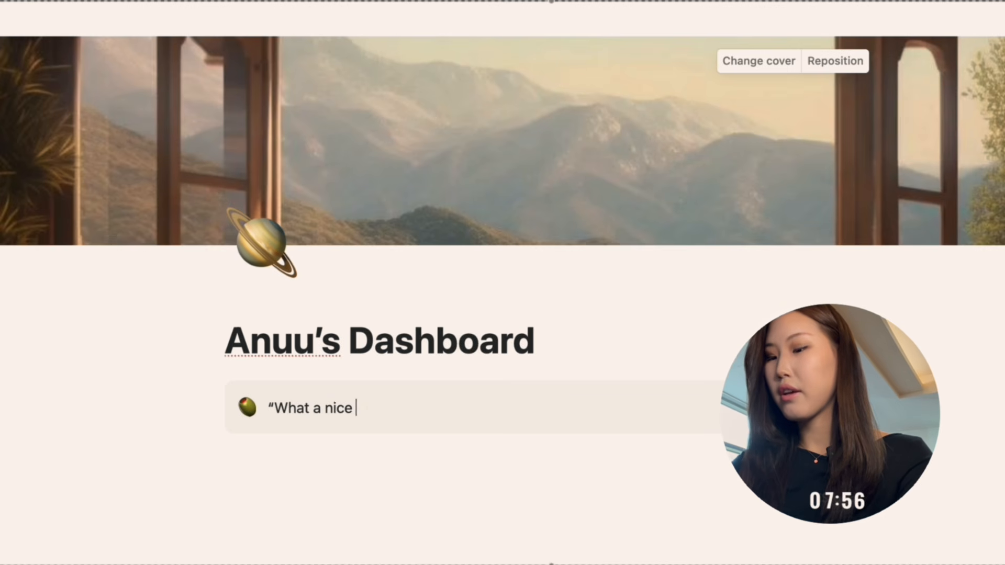
type("What a nice day")
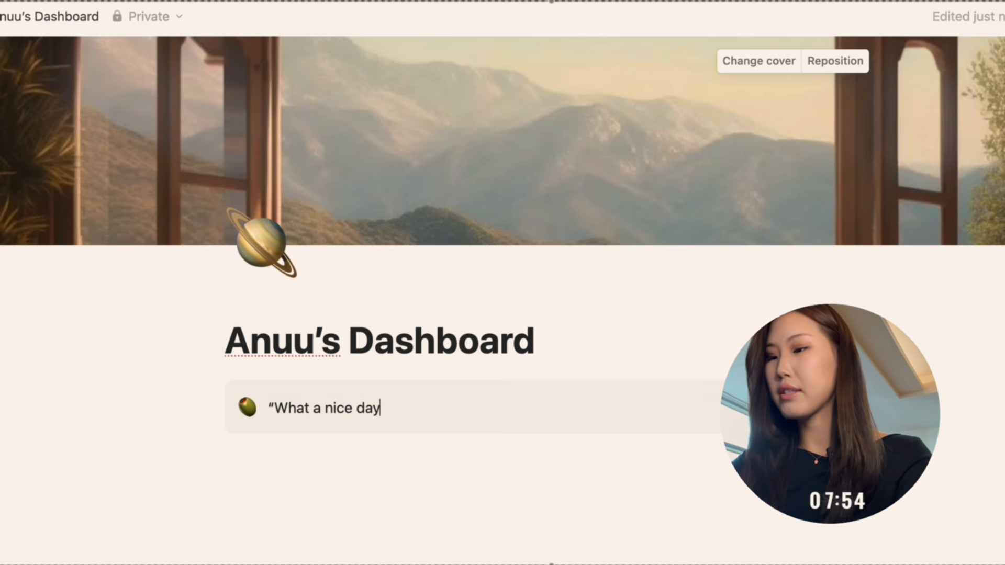
type("\"")
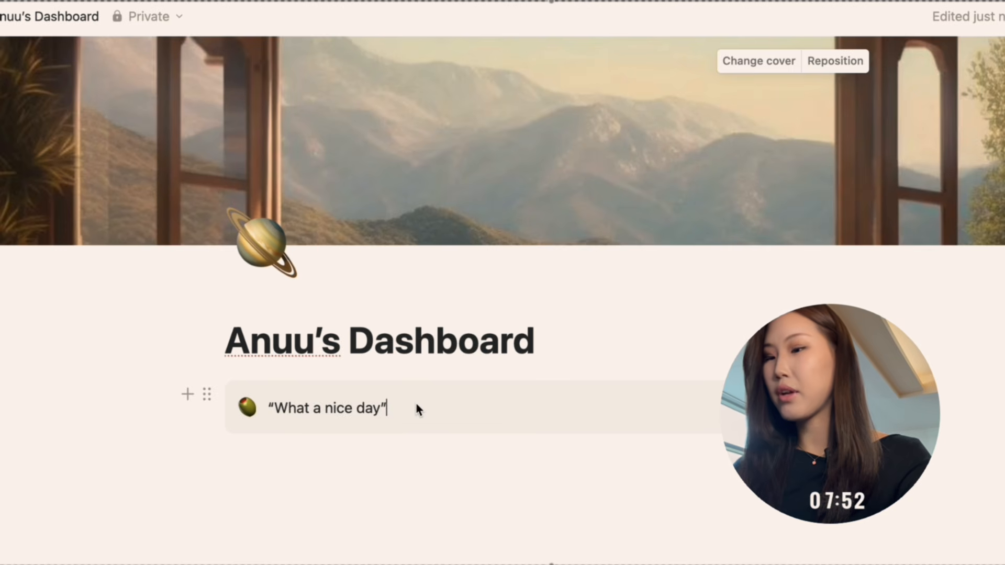
Make the callout quote “What a nice day” italic and set its text colour to red.
left_click_drag(387, 408, 259, 402)
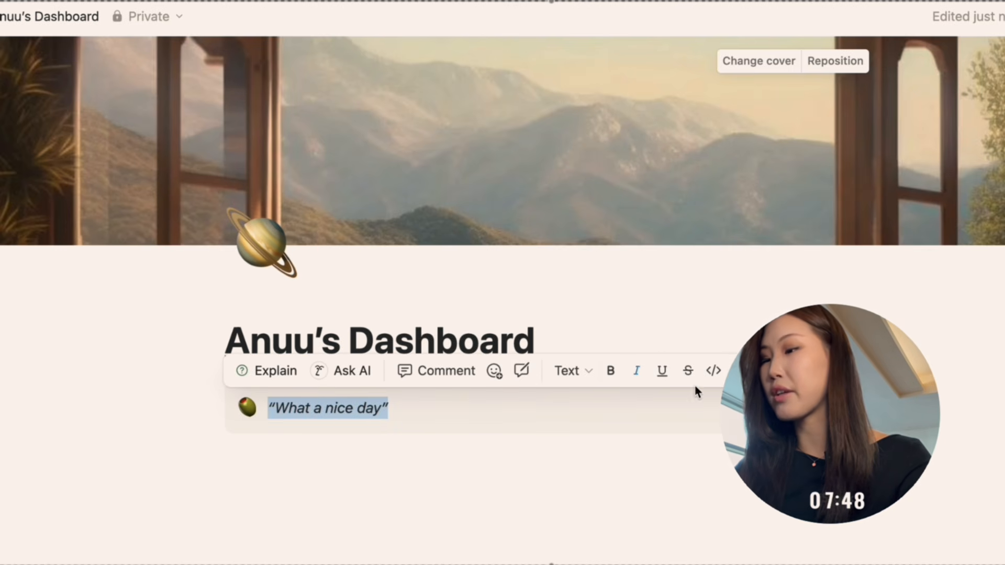
left_click(800, 371)
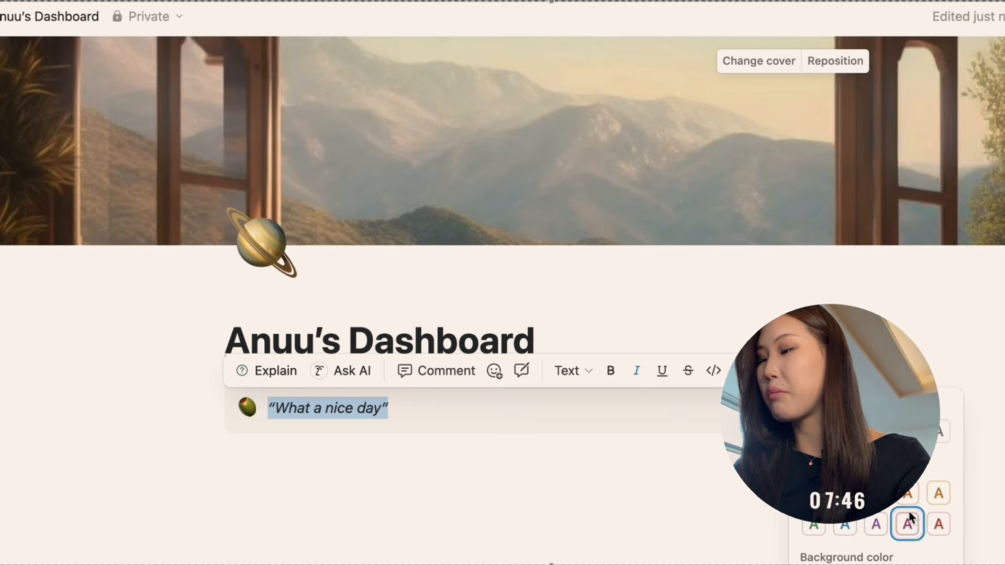
left_click(939, 525)
left_click(525, 422)
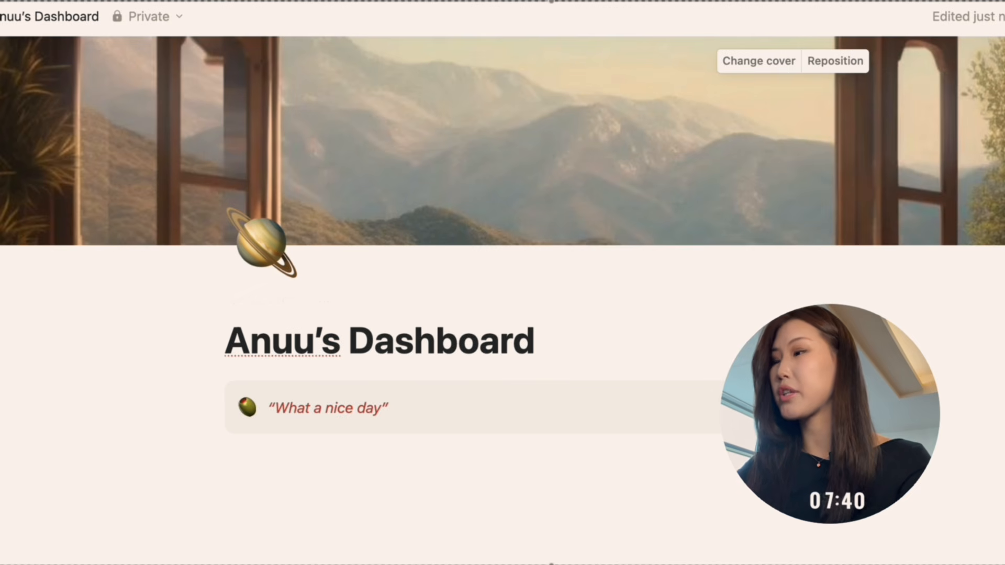
Set the dashboard page to full width.
left_click(228, 453)
left_click(1001, 16)
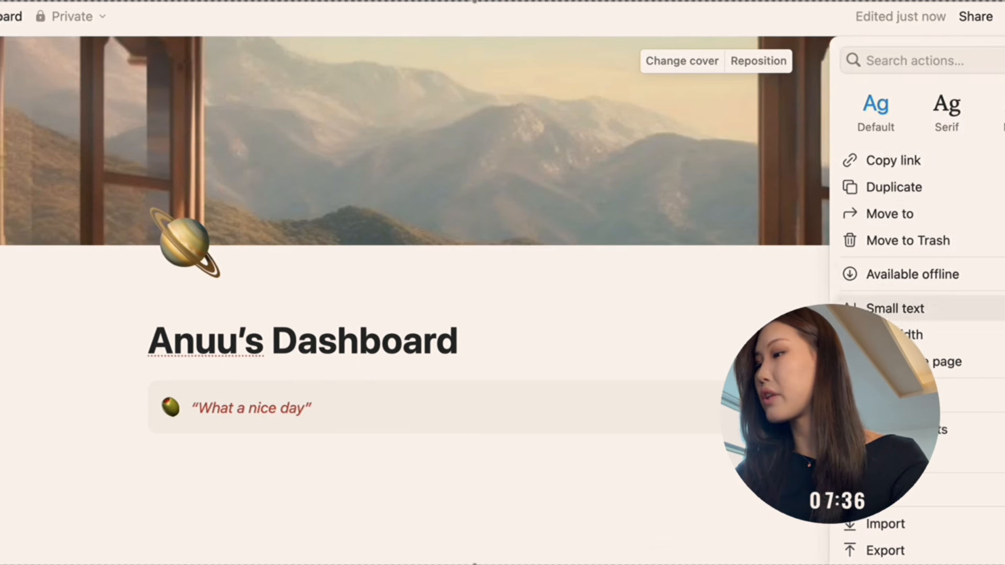
left_click(900, 335)
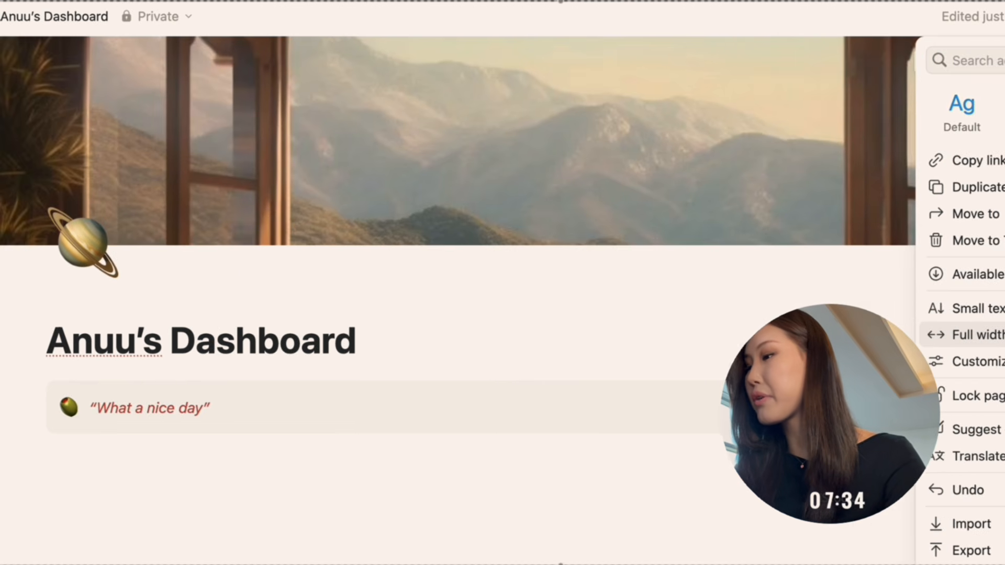
left_click(526, 454)
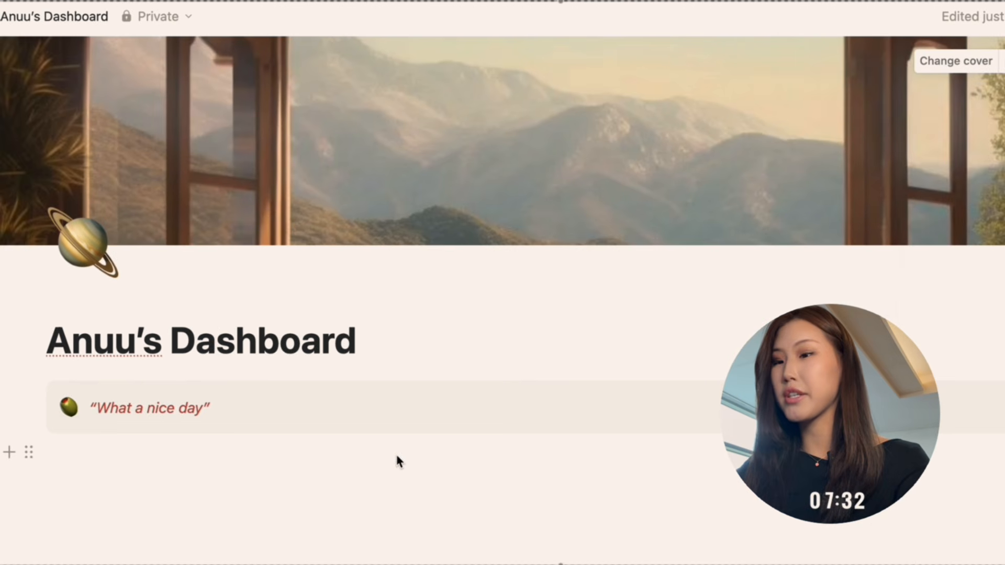
Insert a new gallery view database below the callout and dismiss its data source options.
left_click(319, 473)
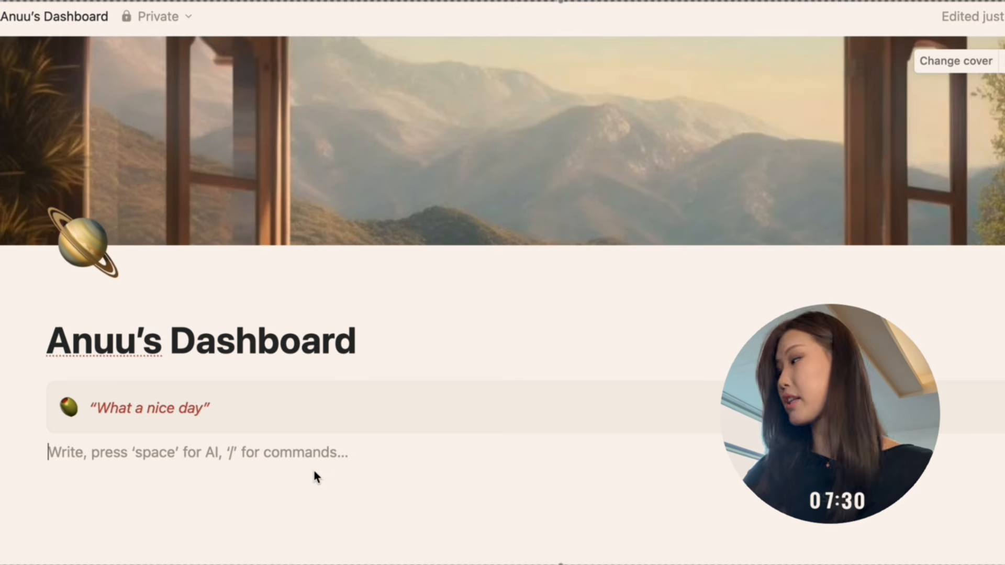
type("/")
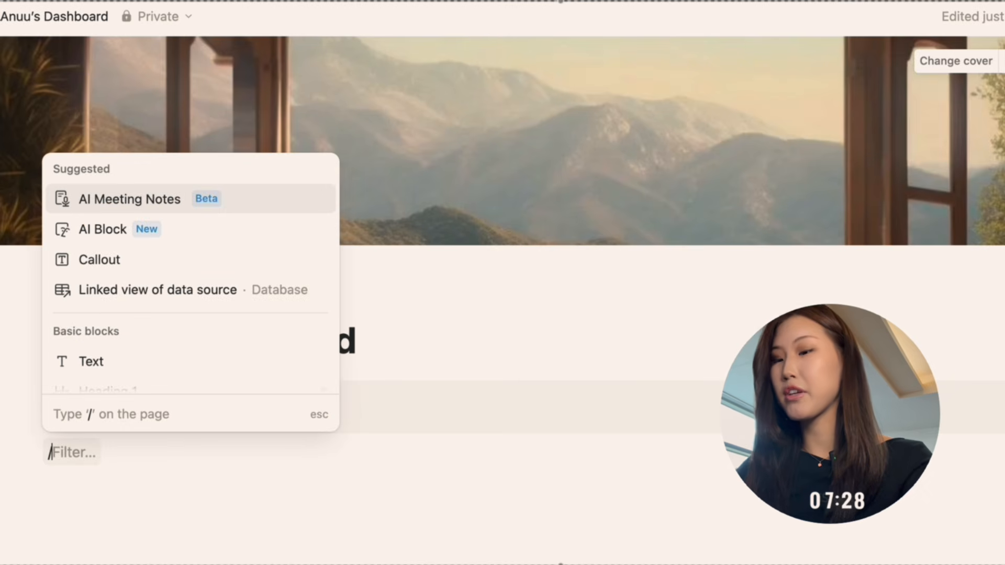
type("data")
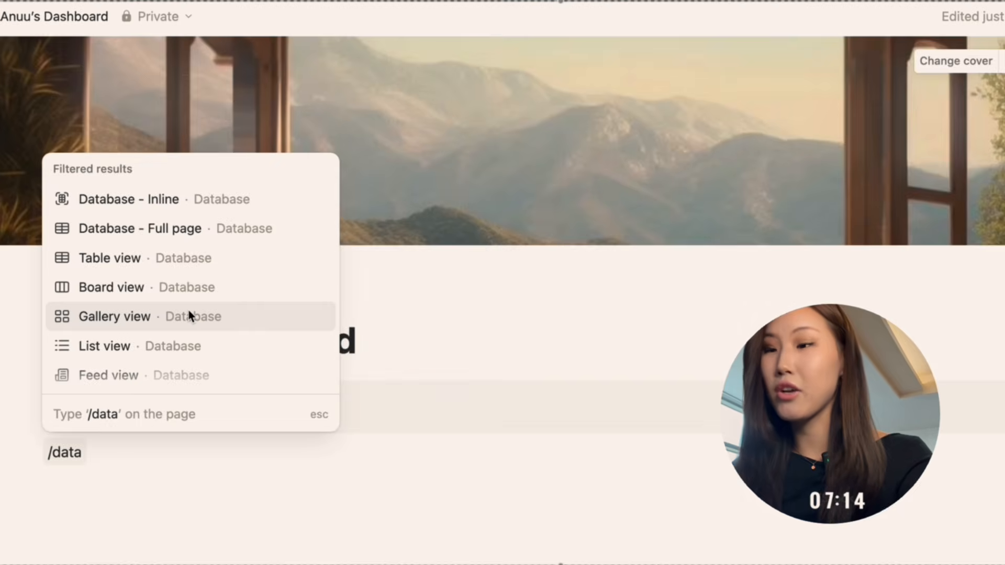
left_click(189, 316)
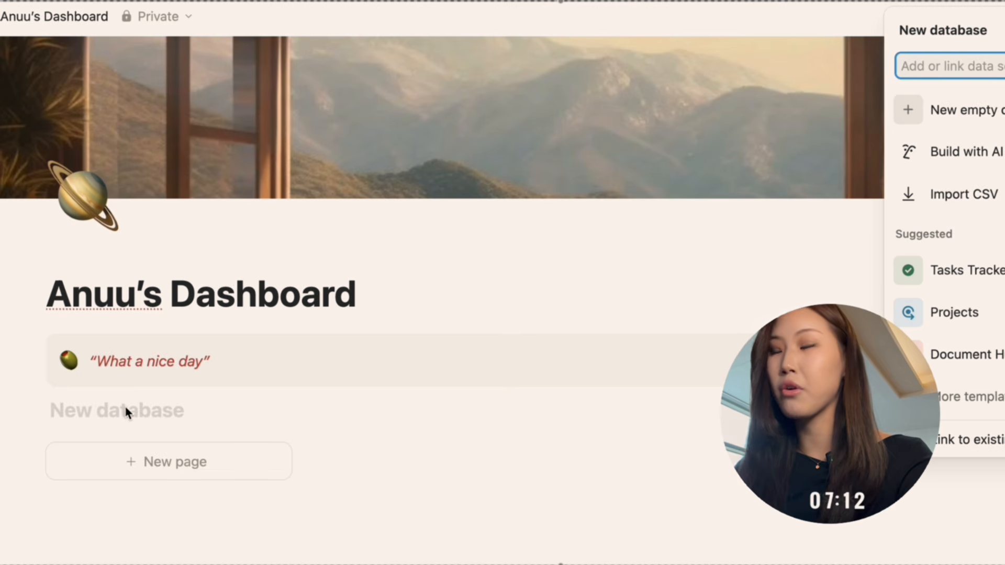
left_click(126, 412)
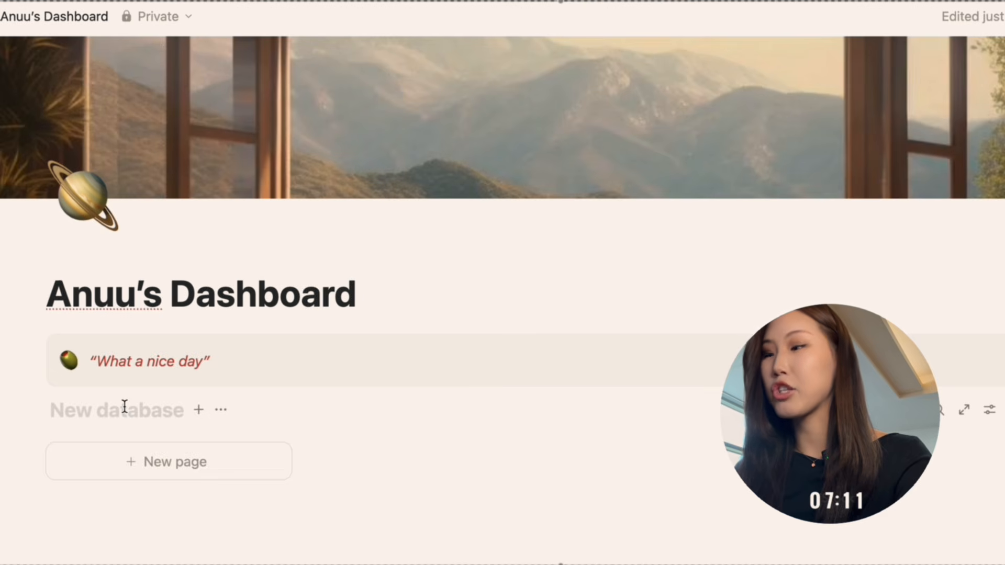
Create a new page in the gallery database and title it “Шинэ хоббитой болох”.
left_click(169, 462)
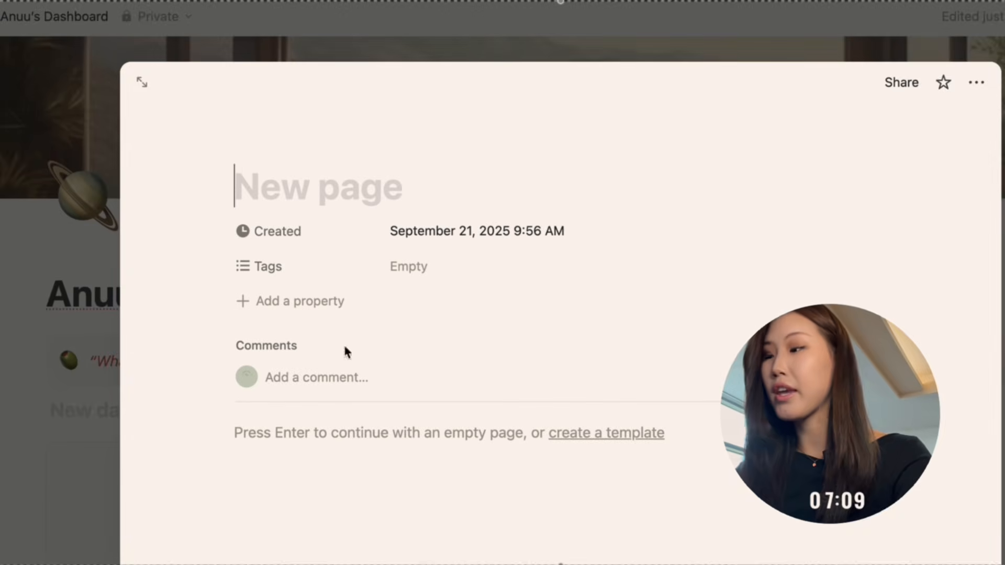
left_click(406, 196)
type("Ши")
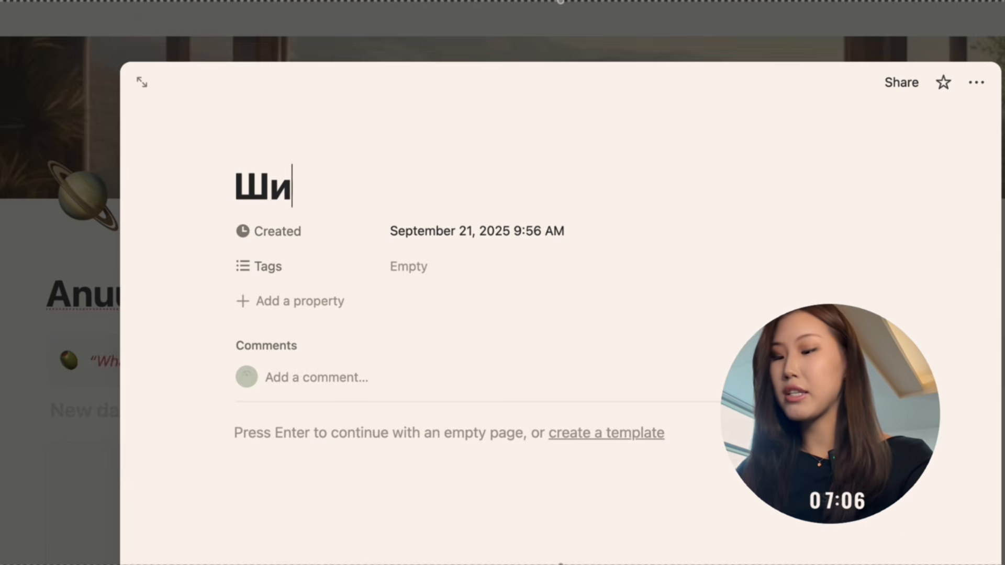
key("BackSpace")
key("BackSpace")
key("BackSpace")
key("BackSpace")
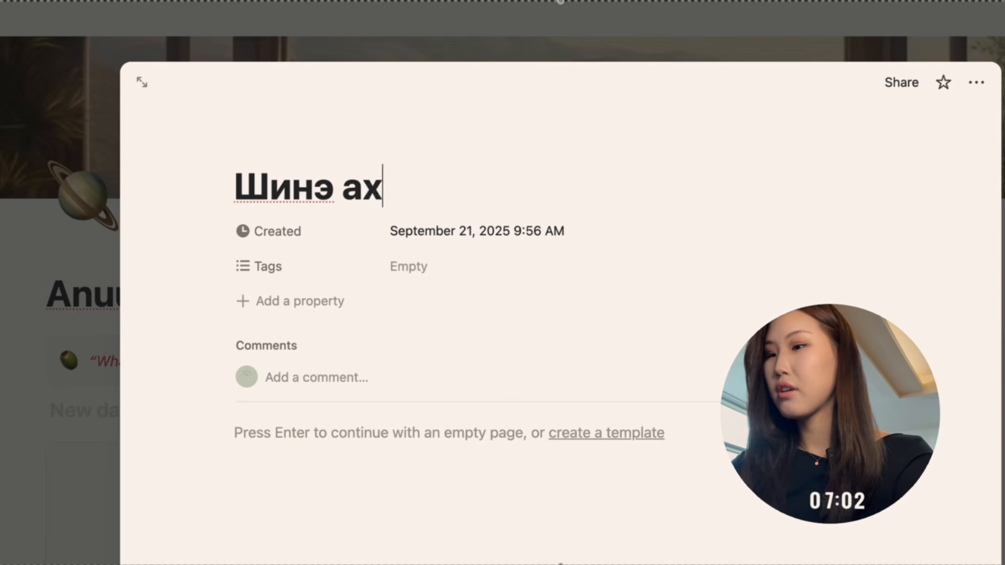
key("BackSpace")
key("BackSpace")
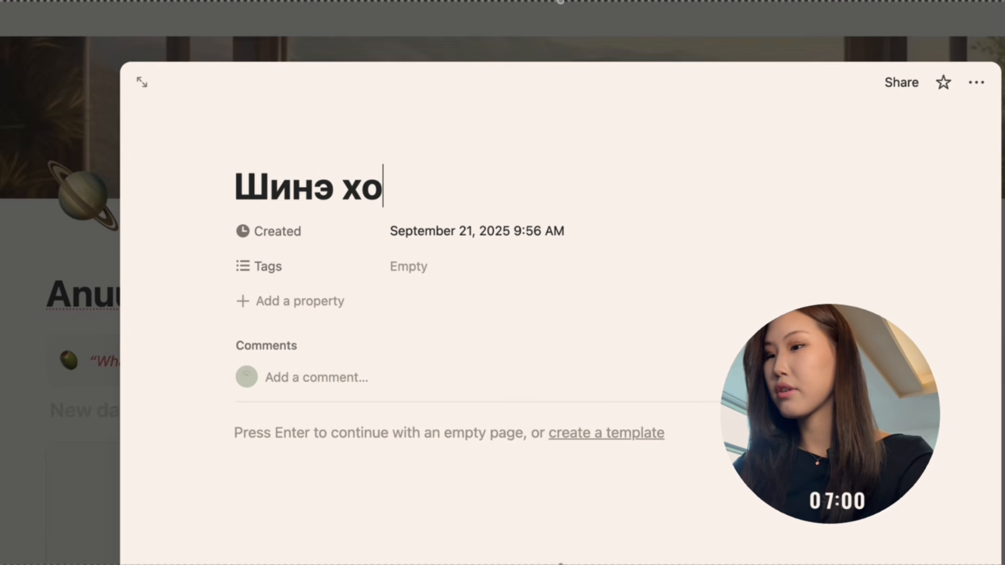
type("хоббитой болоа")
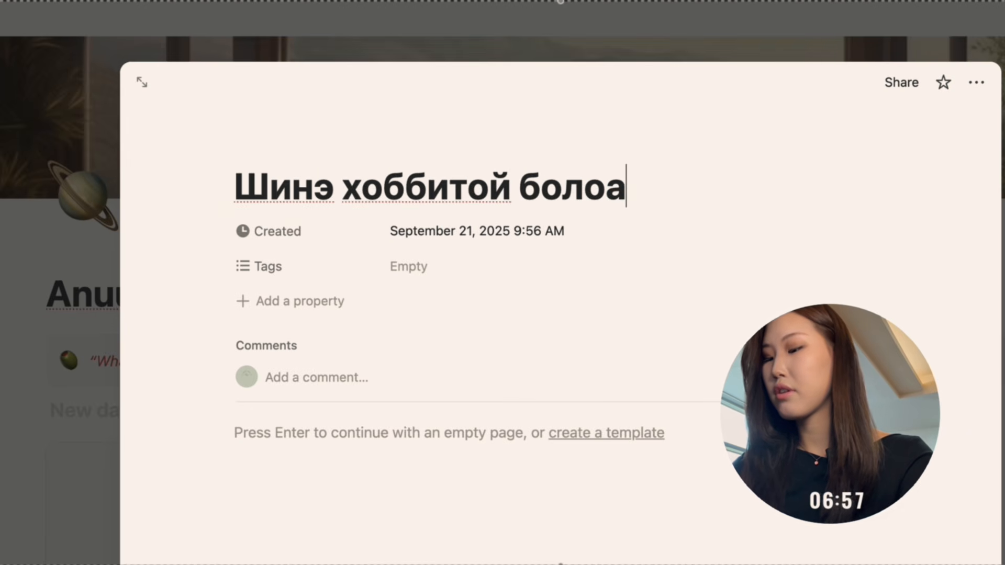
key("BackSpace")
type("х")
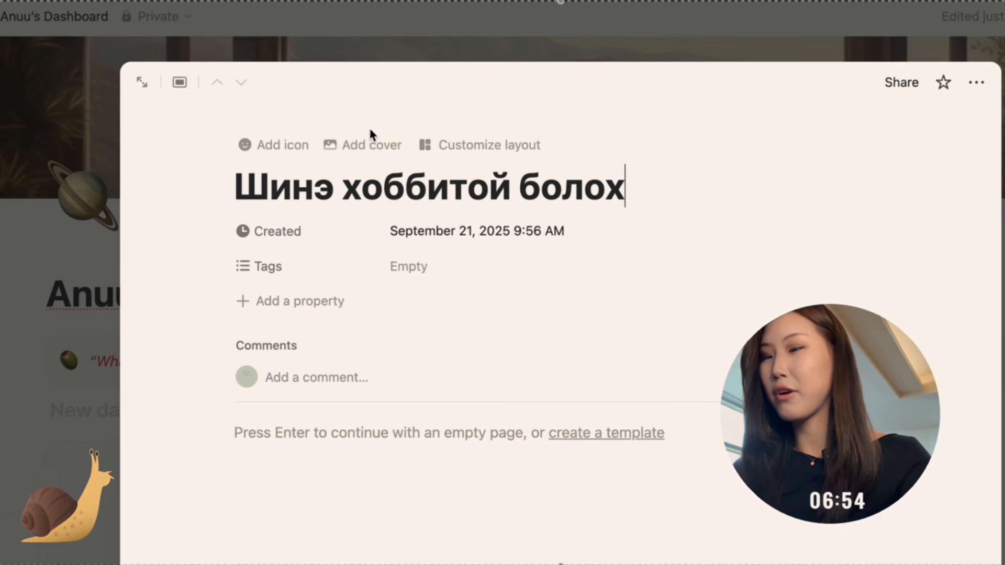
Add a cover to the “Шинэ хоббитой болох” page using the pottery image from the 10 minute NOTION setup folder, and close the page.
left_click(347, 142)
mouse_move(767, 128)
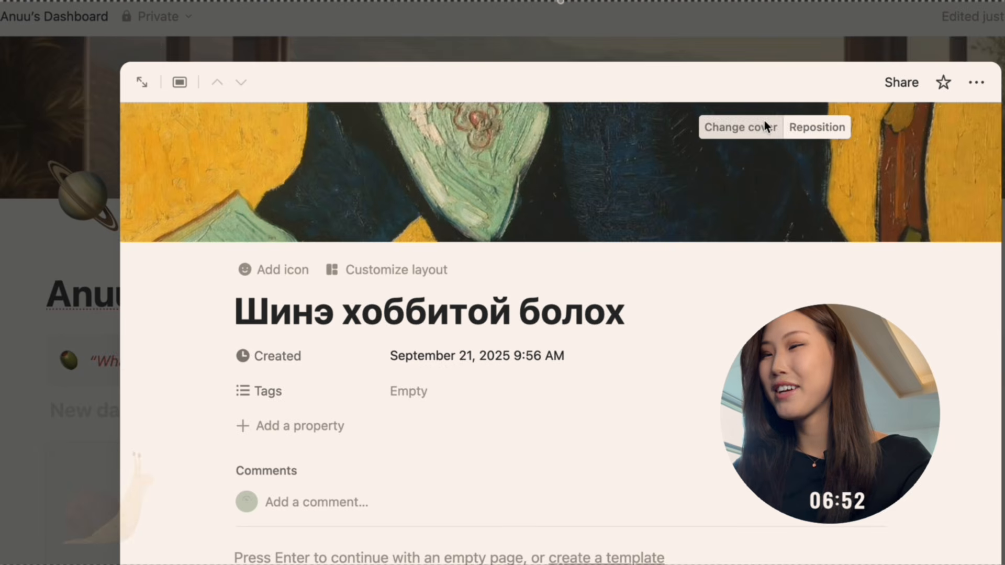
left_click(749, 129)
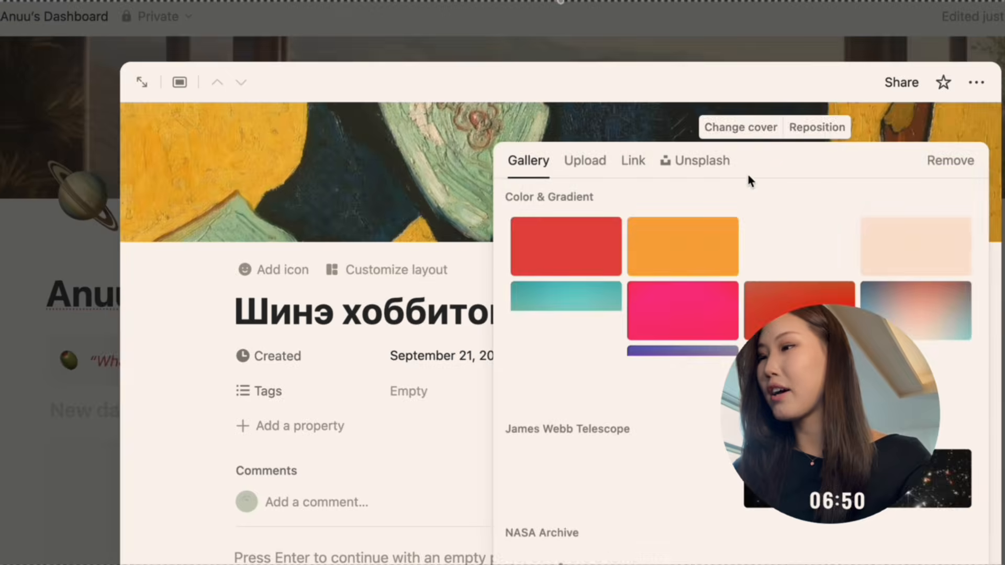
left_click(586, 160)
left_click(663, 212)
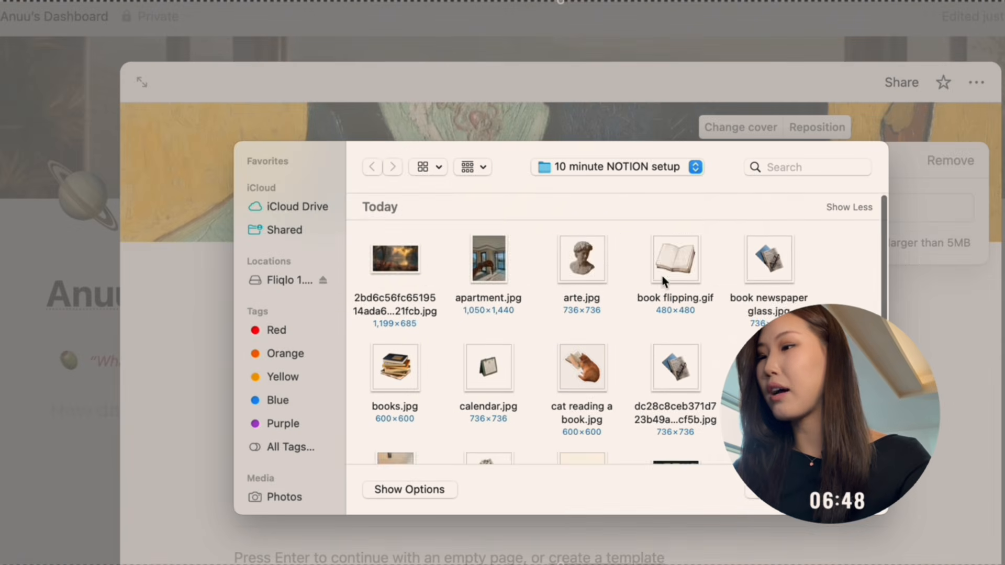
scroll(603, 317, "down", 5)
scroll(616, 340, "down", 2)
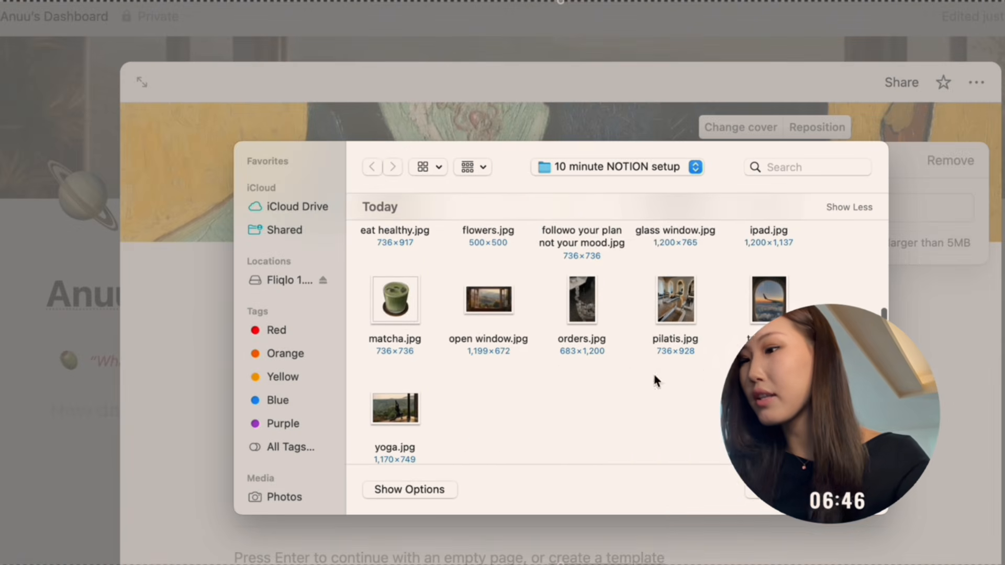
scroll(504, 337, "up", 10)
scroll(648, 405, "down", 8)
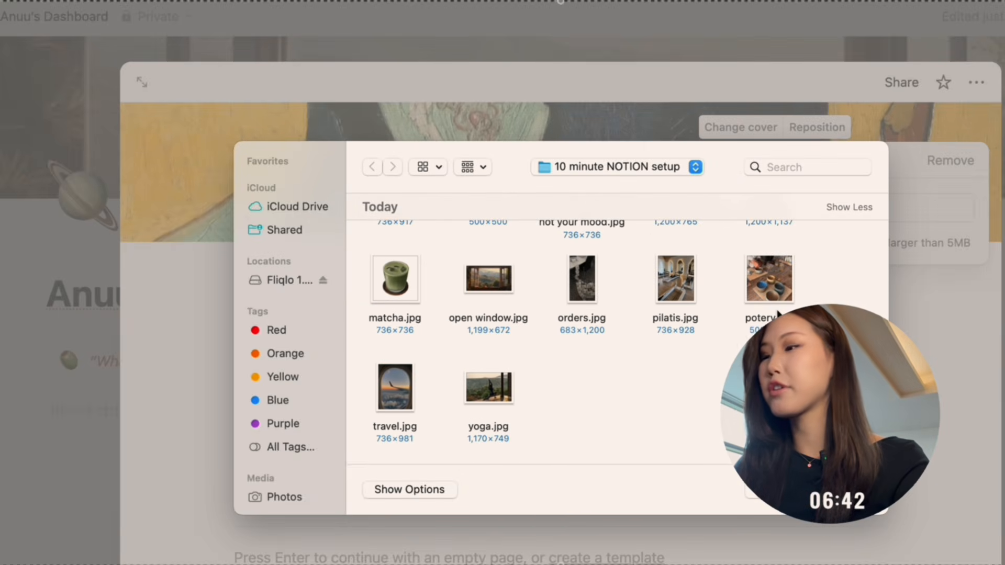
left_click(774, 293)
key("Return")
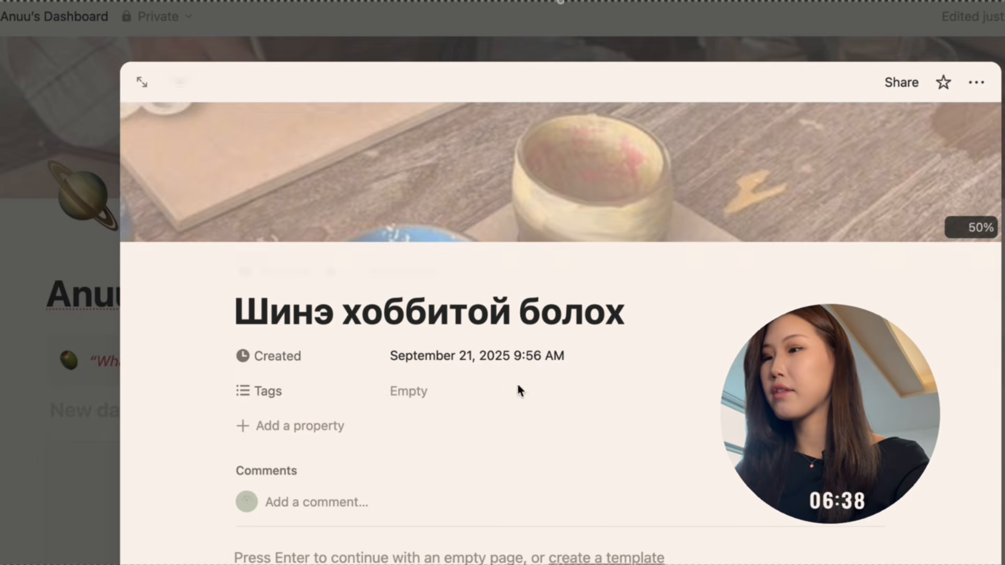
left_click(1003, 392)
Create a second page in the gallery database and title it “Шинэ байр авах”.
scroll(527, 369, "down", 3)
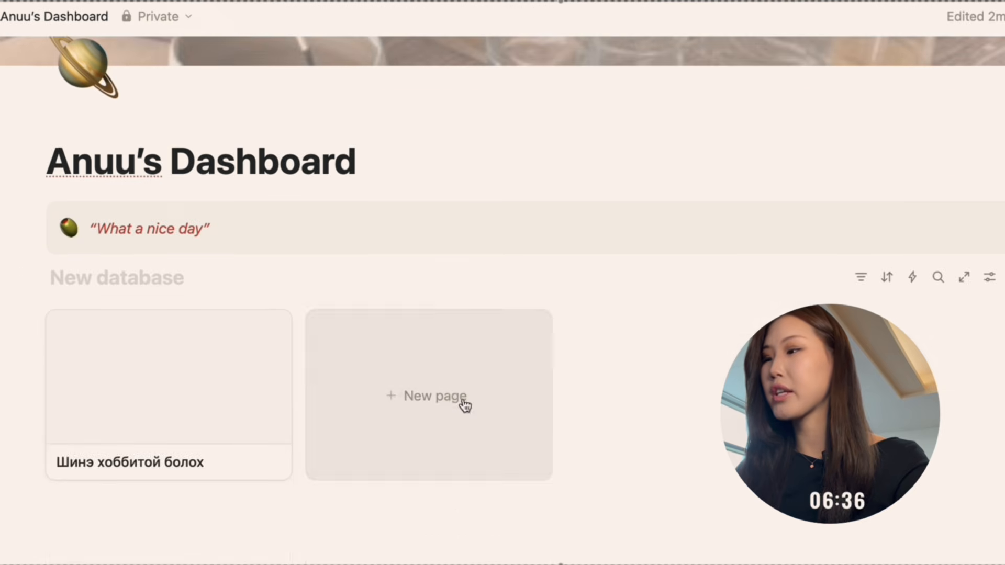
left_click(460, 404)
type("In")
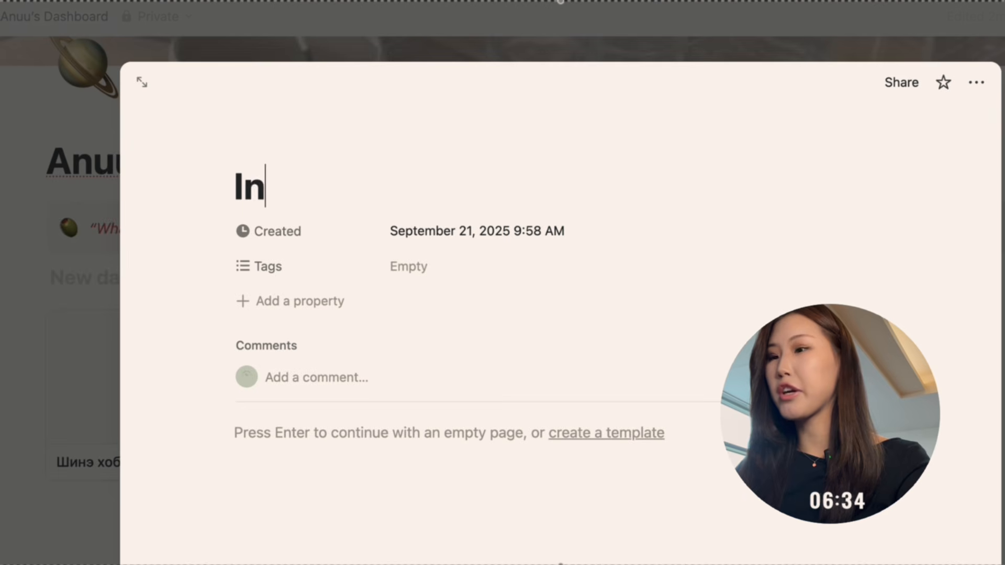
key("BackSpace")
key("BackSpace")
type("Шнэ")
key("BackSpace")
key("BackSpace")
type("инэ байр аь")
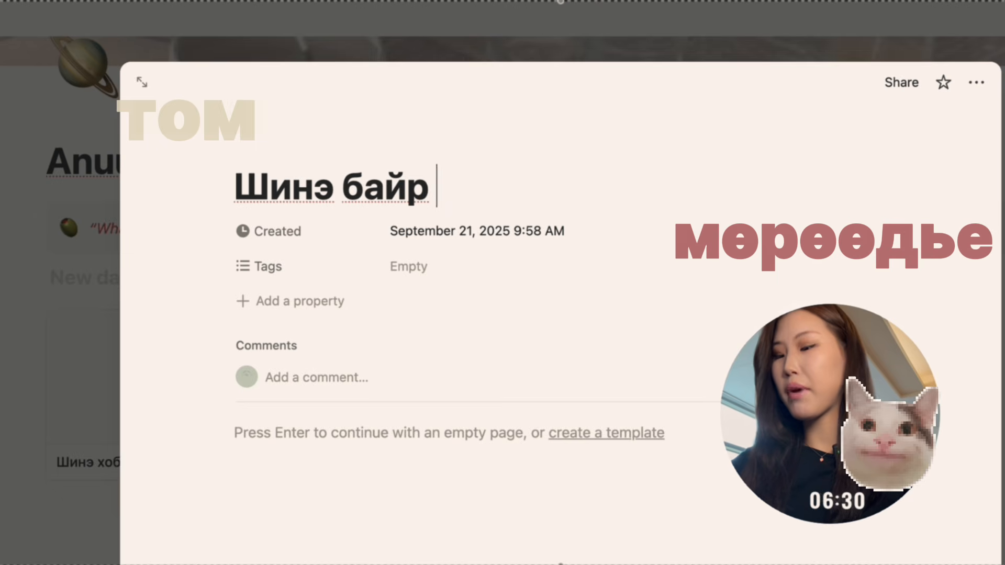
key("BackSpace")
type("вах")
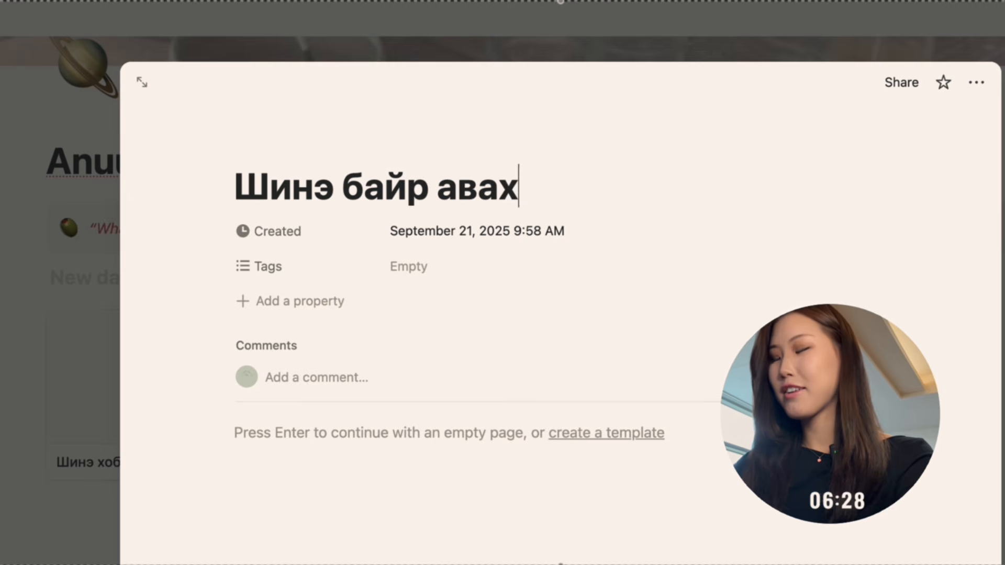
Add a cover to the “Шинэ байр авах” page by uploading apartment.jpg, and close the page.
left_click(348, 143)
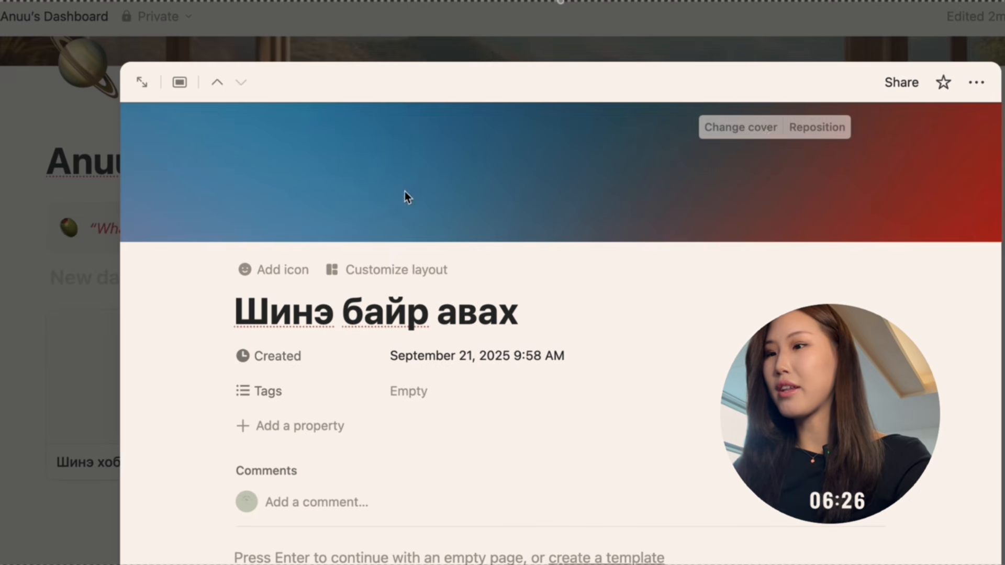
left_click(743, 129)
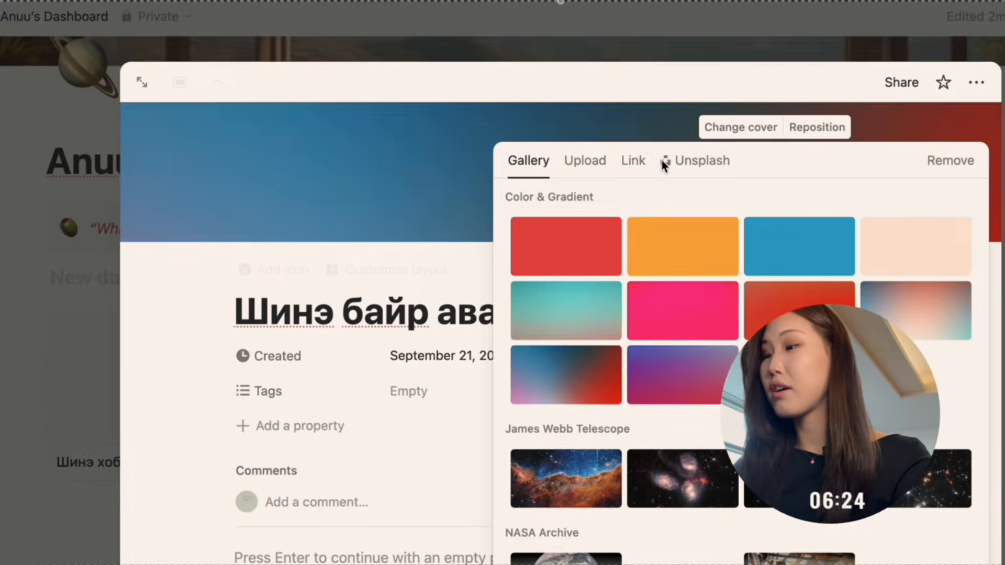
left_click(585, 160)
left_click(684, 211)
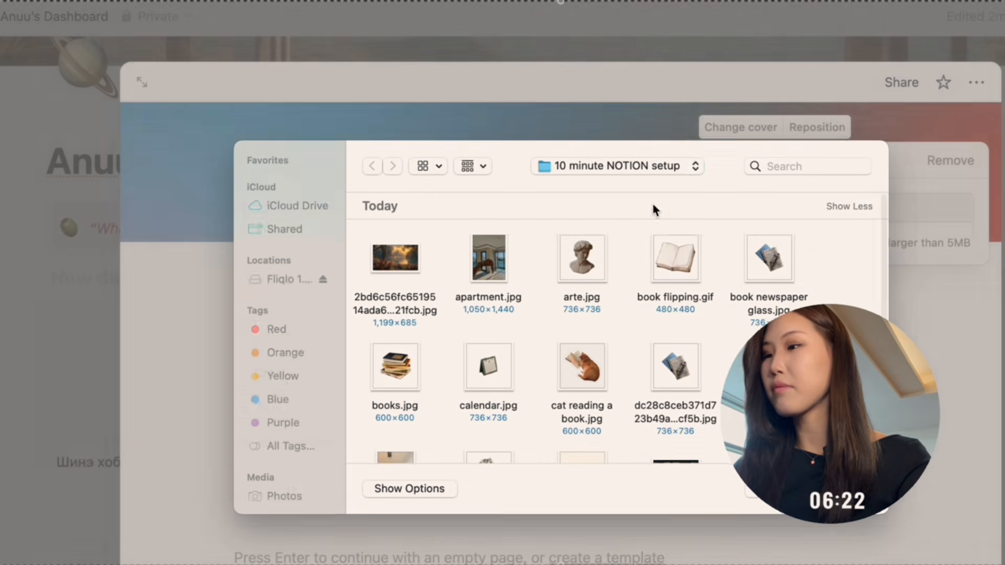
left_click(479, 258)
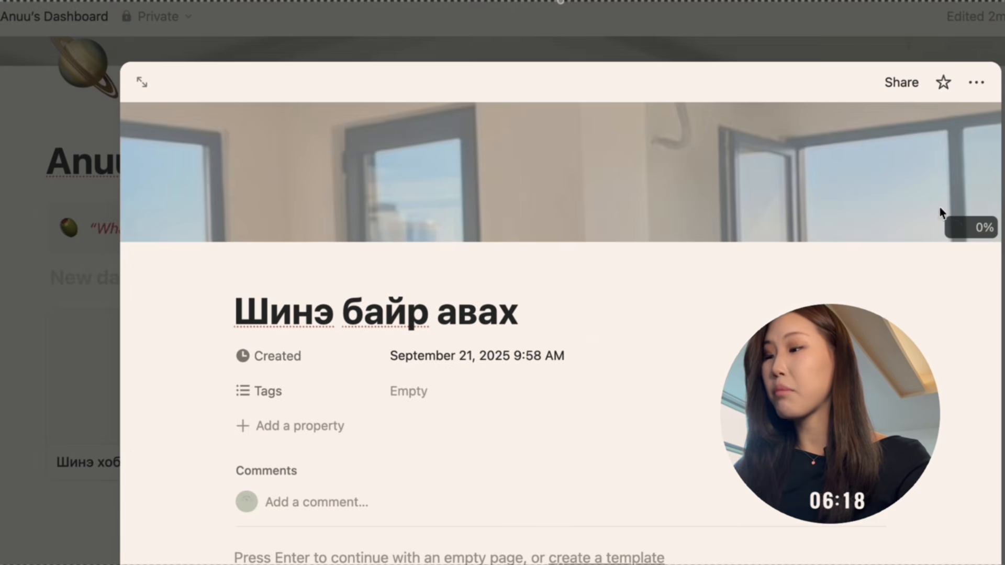
key("Escape")
Create a third page in the gallery database and title it “Дасгал хийх”.
left_click(634, 391)
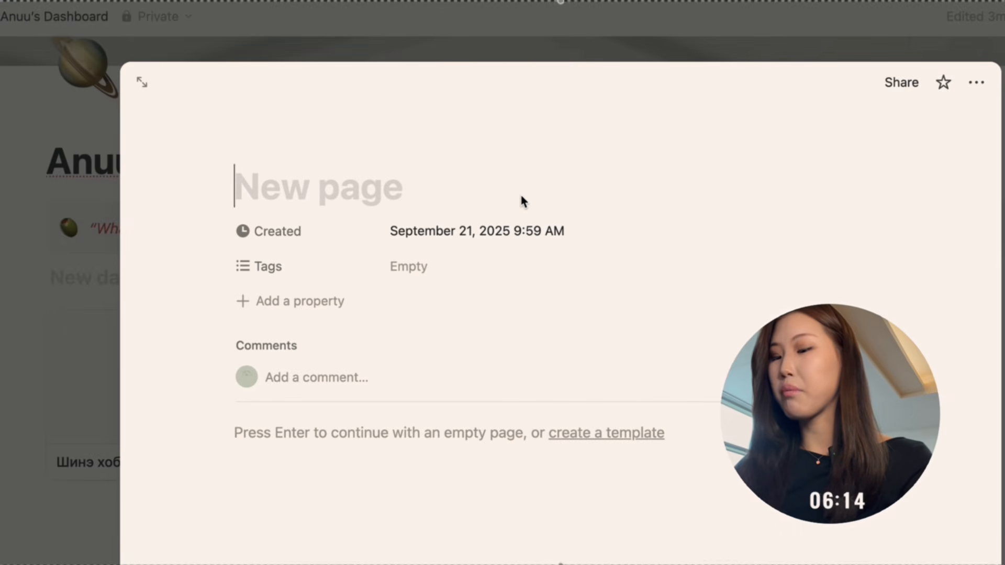
type("Дасгал хийх")
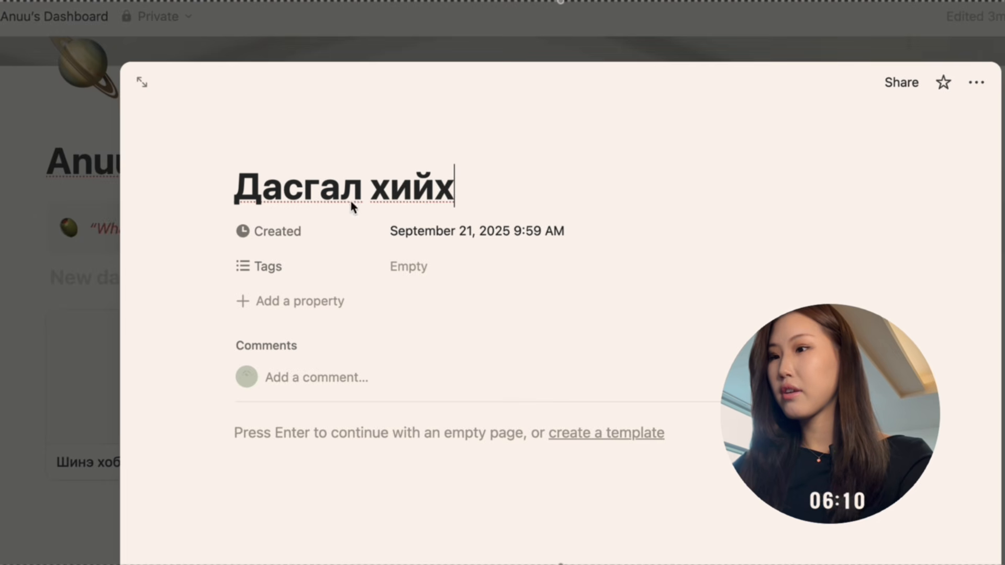
Add a cover to the “Дасгал хийх” page by uploading pilatis.jpg from the 10 minute NOTION setup folder.
left_click(358, 144)
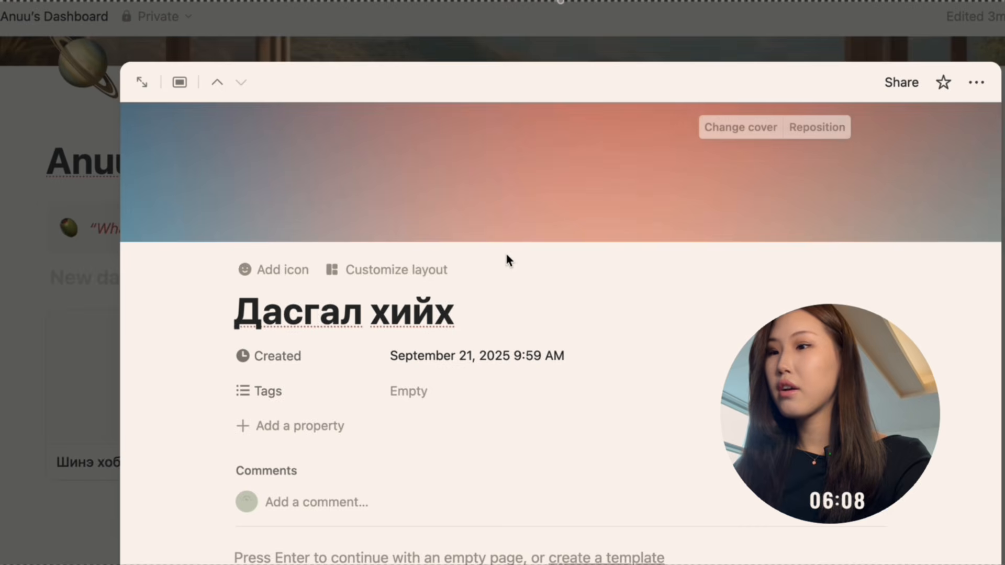
left_click(775, 135)
scroll(698, 274, "down", 2)
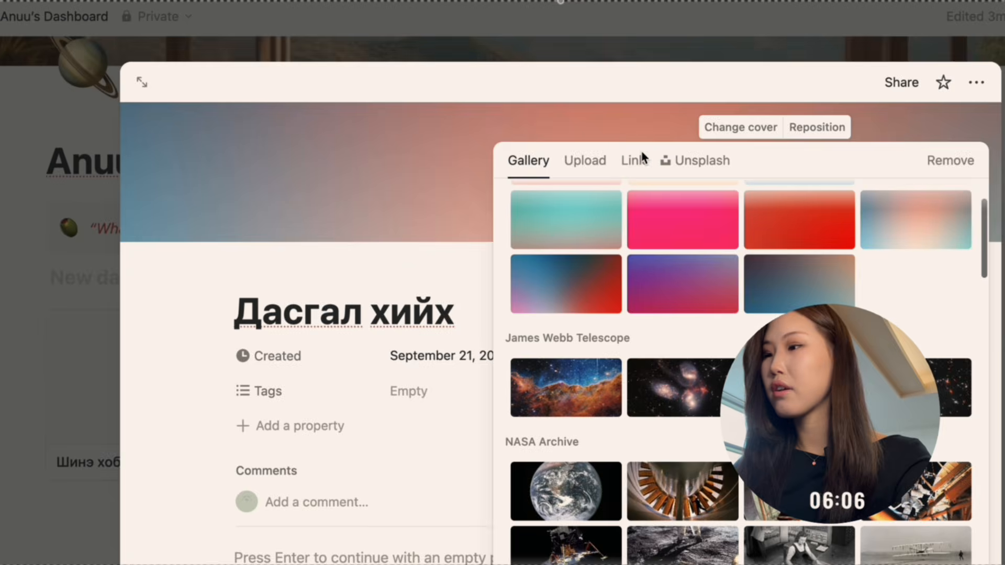
left_click(585, 161)
left_click(636, 204)
scroll(661, 253, "down", 2)
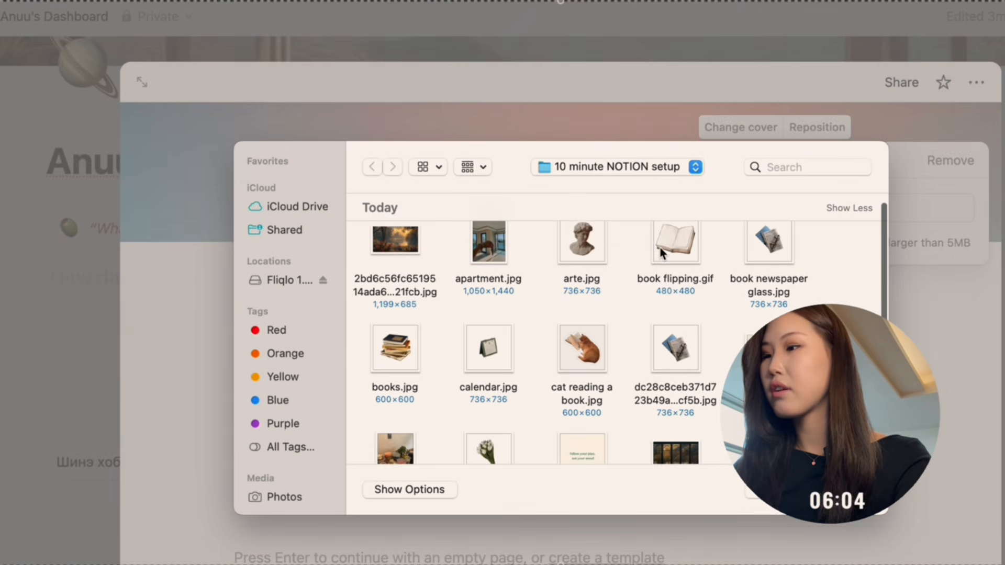
scroll(661, 253, "down", 2)
scroll(661, 253, "up", 2)
scroll(661, 254, "down", 4)
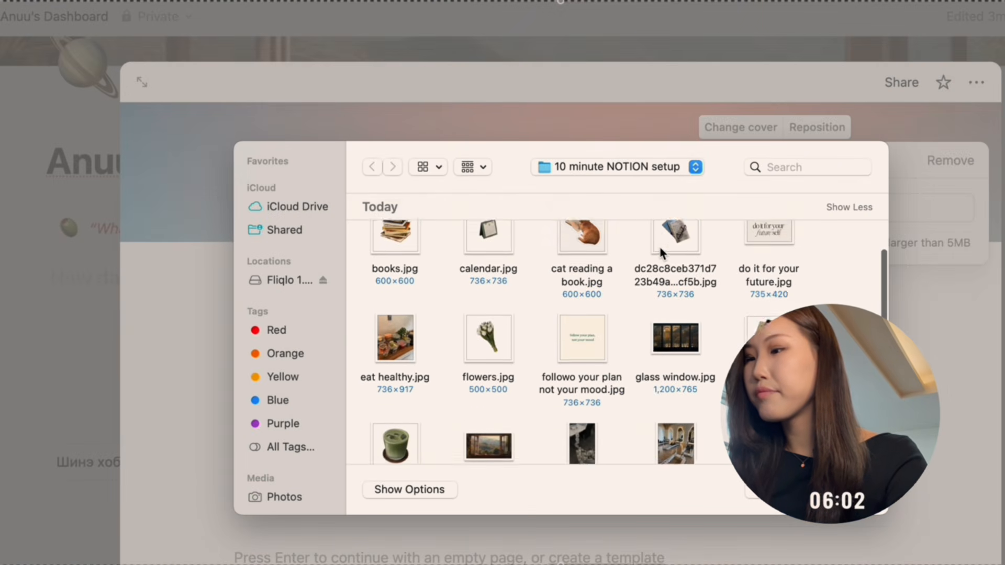
scroll(660, 247, "up", 4)
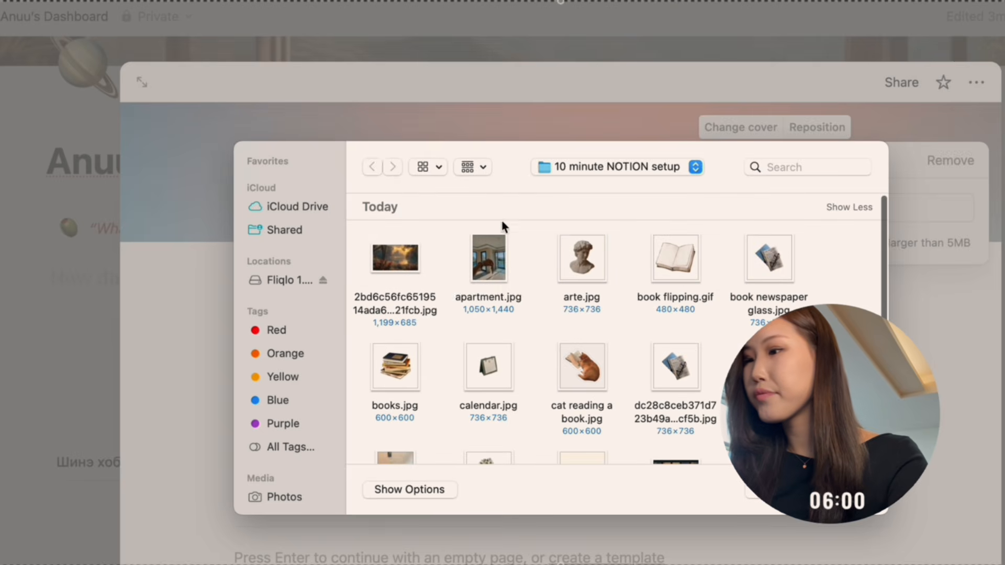
left_click(500, 253)
scroll(538, 283, "down", 3)
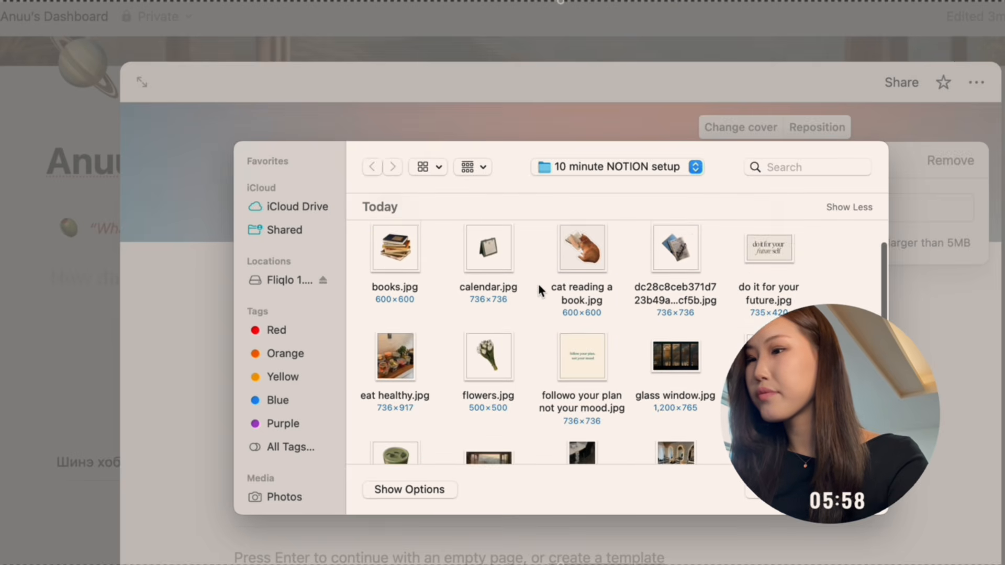
scroll(674, 363, "down", 3)
left_click(674, 362)
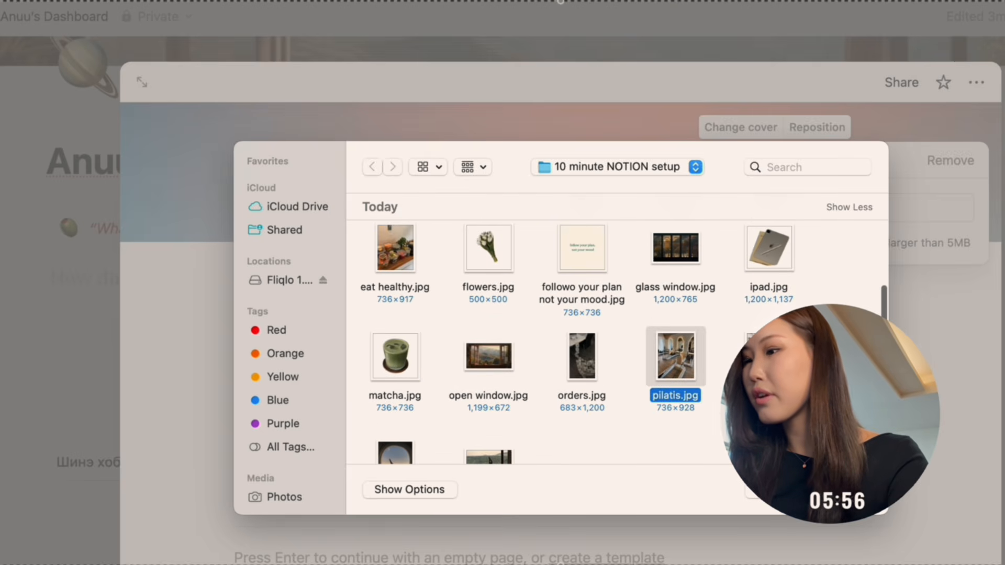
scroll(663, 391, "down", 3)
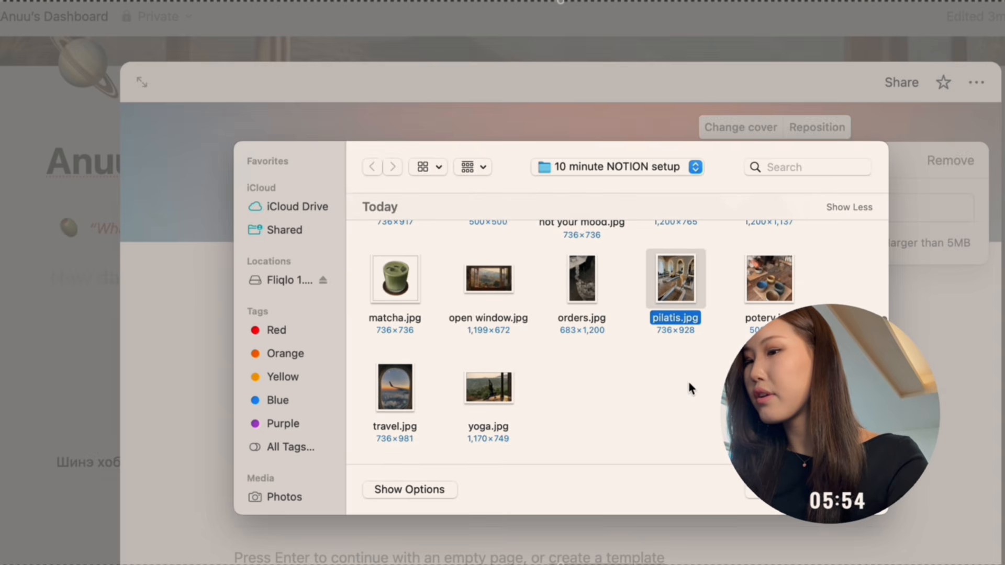
key("Return")
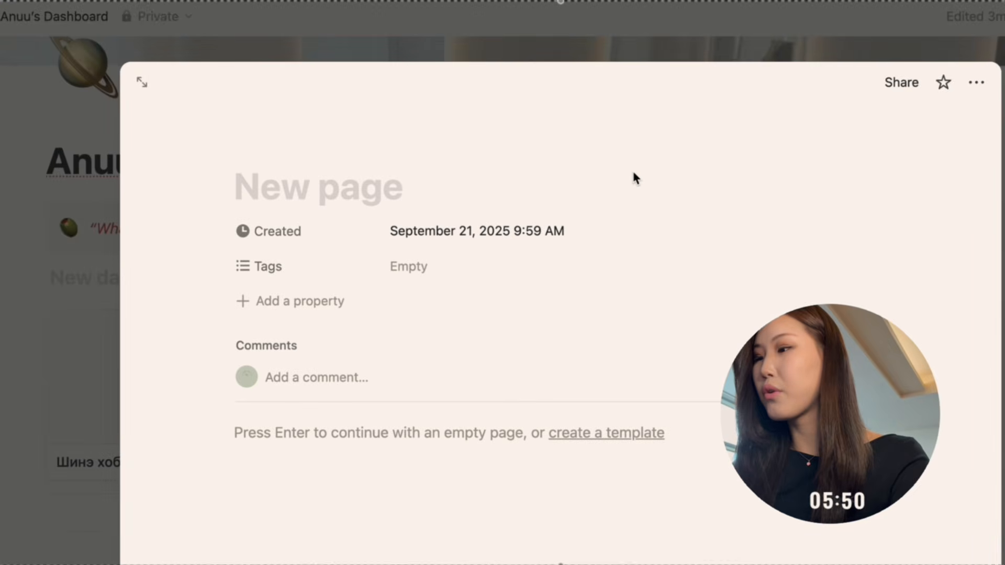
Title the new fourth page of the gallery database “Аялах”.
type("АЯ")
key("BackSpace")
type("ялах")
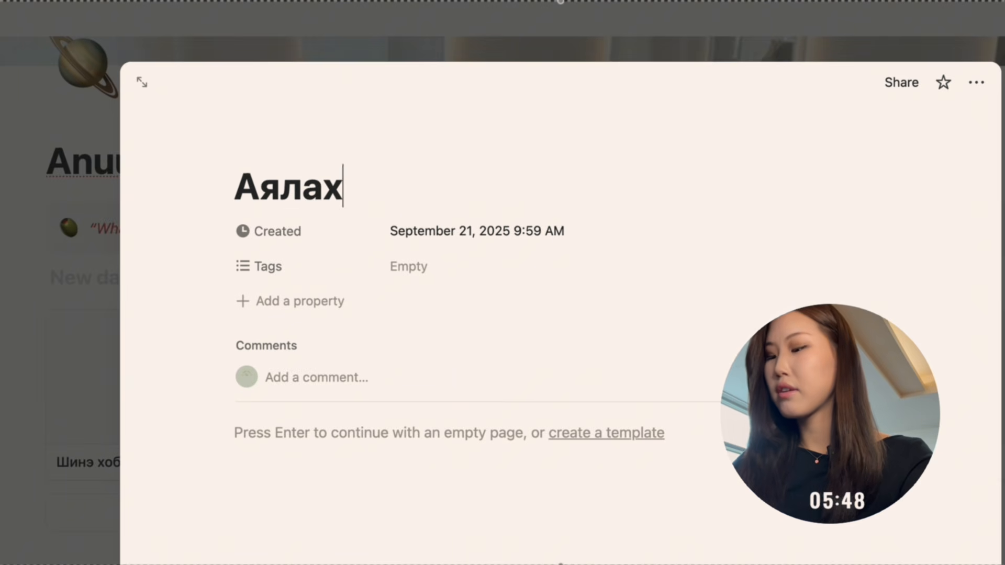
Add a cover to the “Аялах” page by uploading travel.jpg, and close the page.
left_click(355, 146)
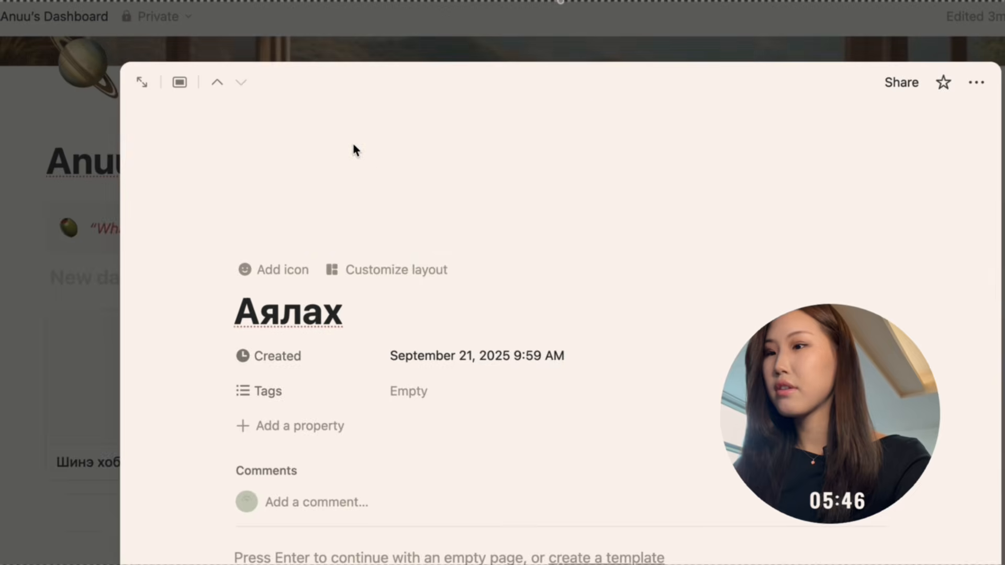
left_click(745, 127)
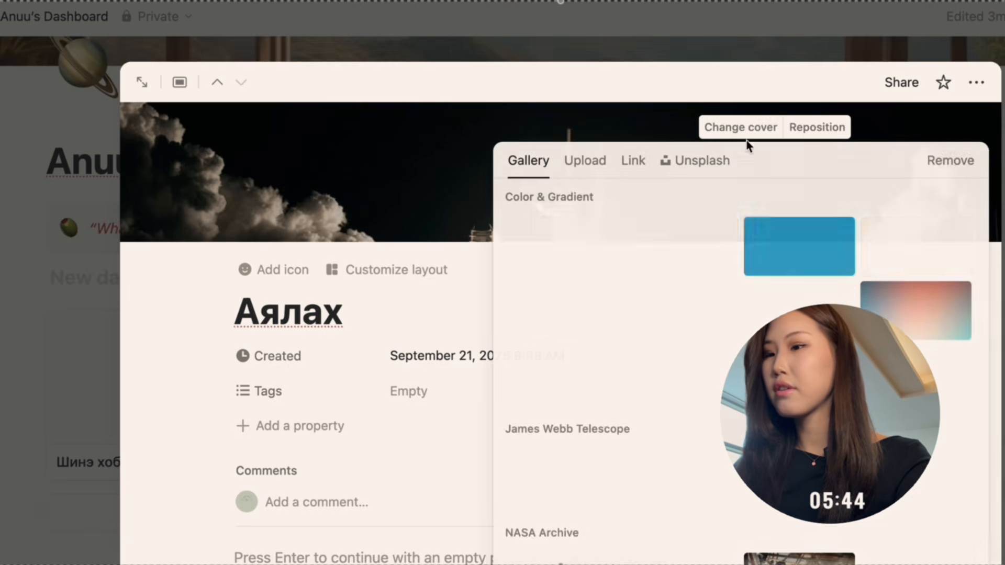
left_click(585, 160)
left_click(658, 206)
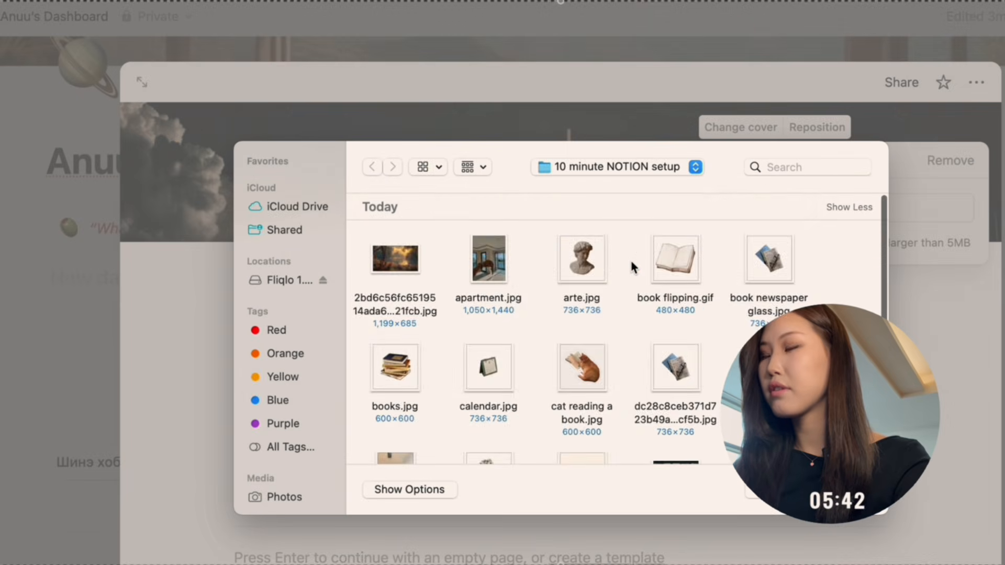
scroll(632, 264, "down", 5)
left_click(403, 455)
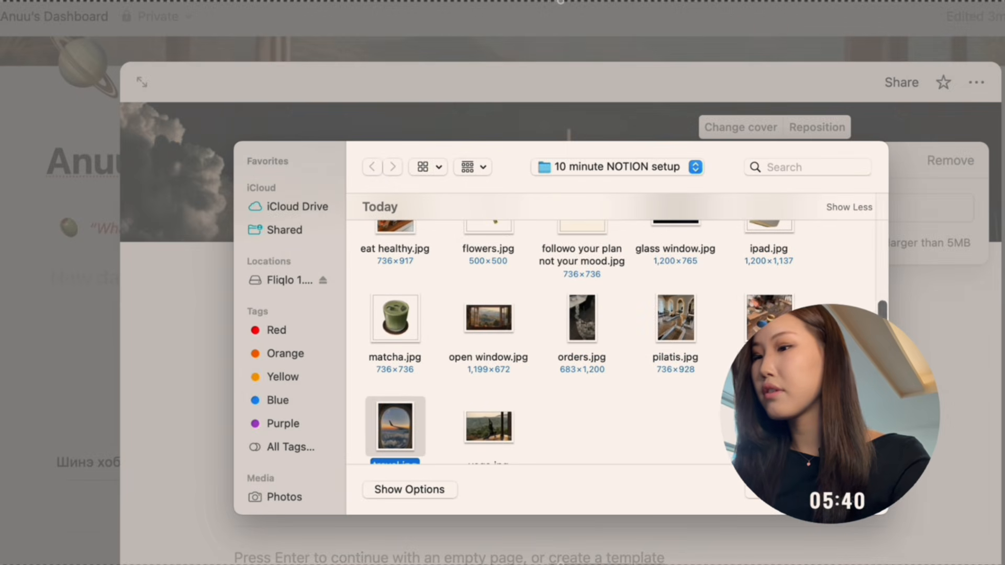
left_click(843, 490)
key("Escape")
Set the gallery layout's card preview to Page cover and close the view settings.
scroll(670, 428, "down", 1)
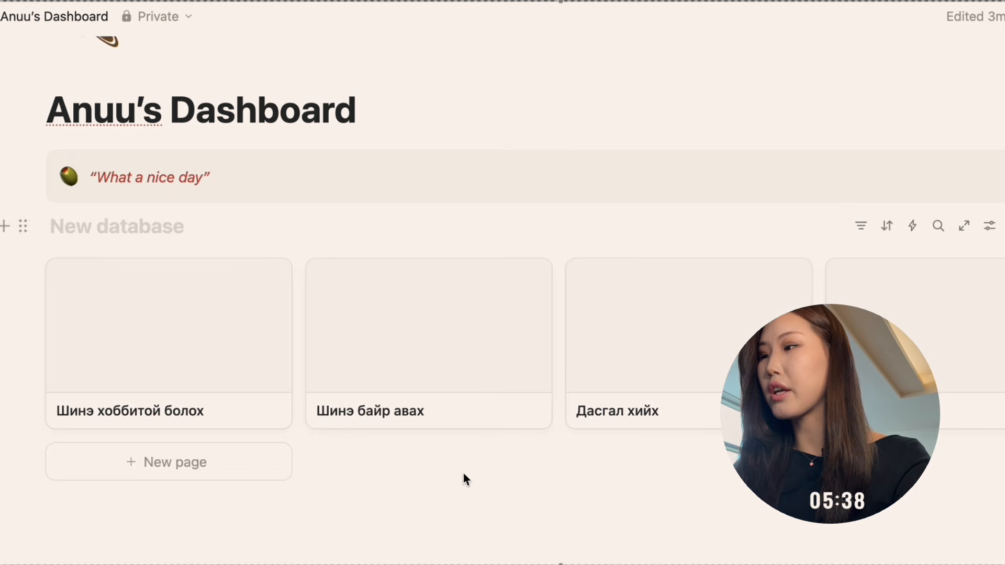
left_click(989, 225)
left_click(944, 278)
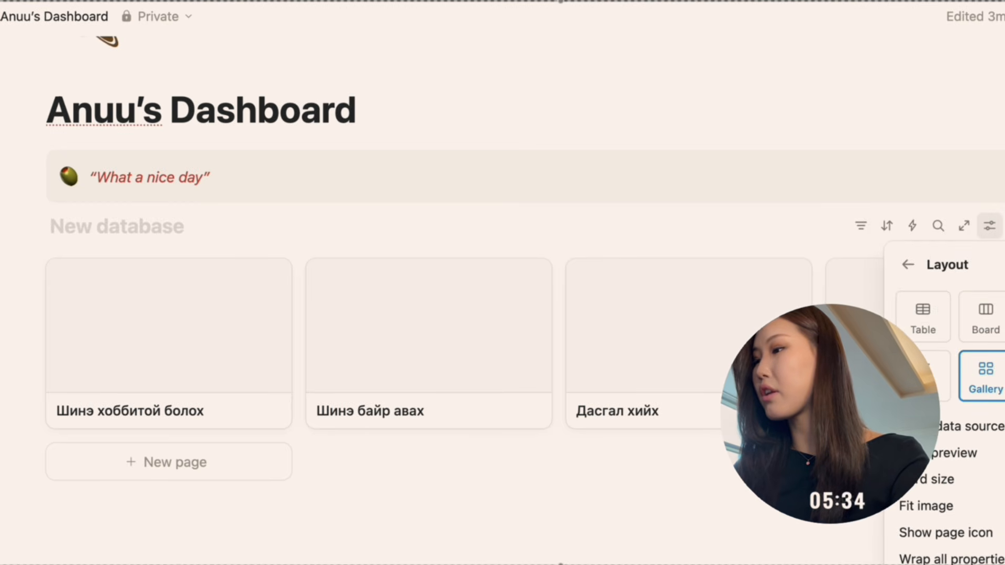
left_click(984, 453)
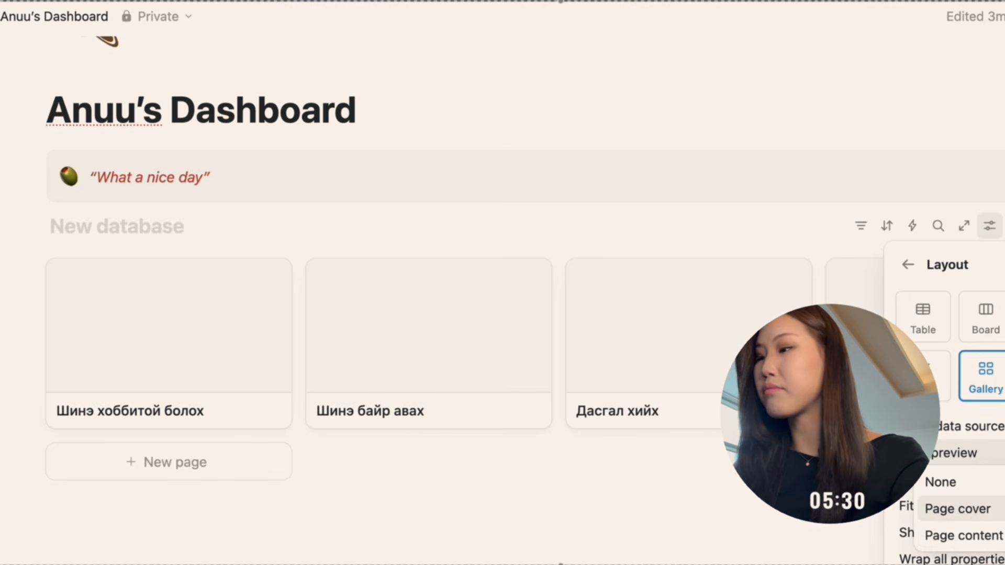
left_click(958, 508)
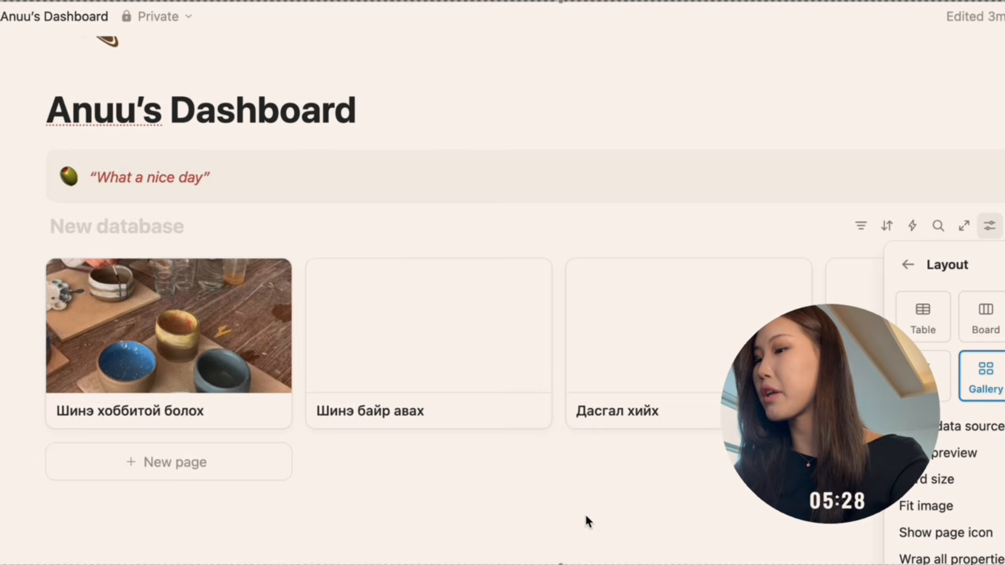
left_click(584, 513)
Insert an image block on the empty line beneath the gallery database.
left_click(219, 551)
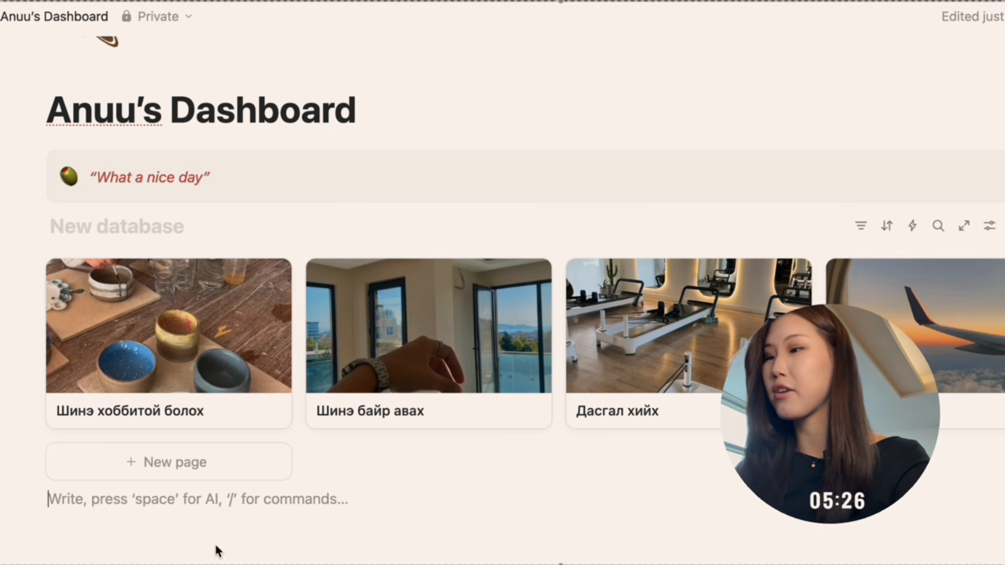
type("ю")
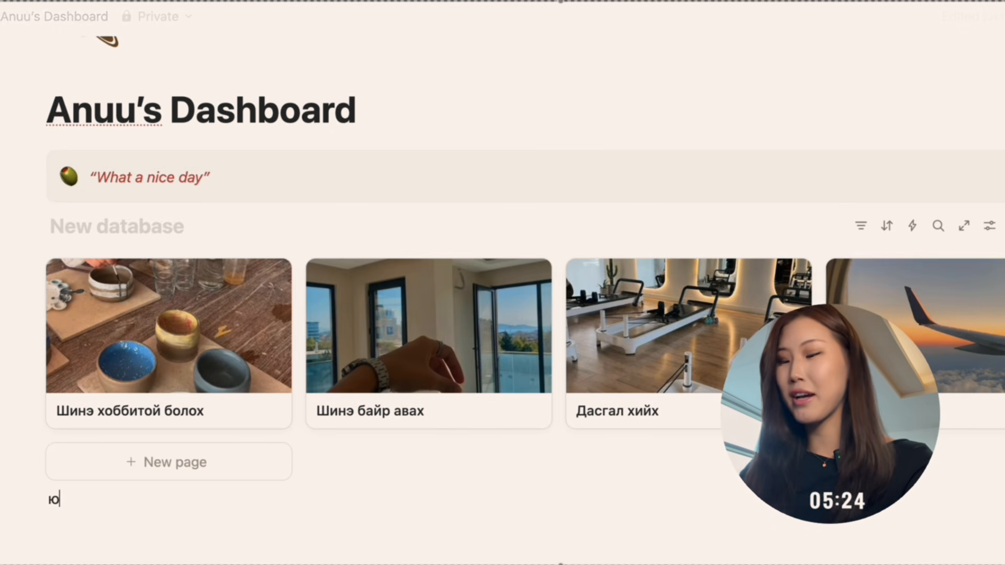
key("BackSpace")
type("/")
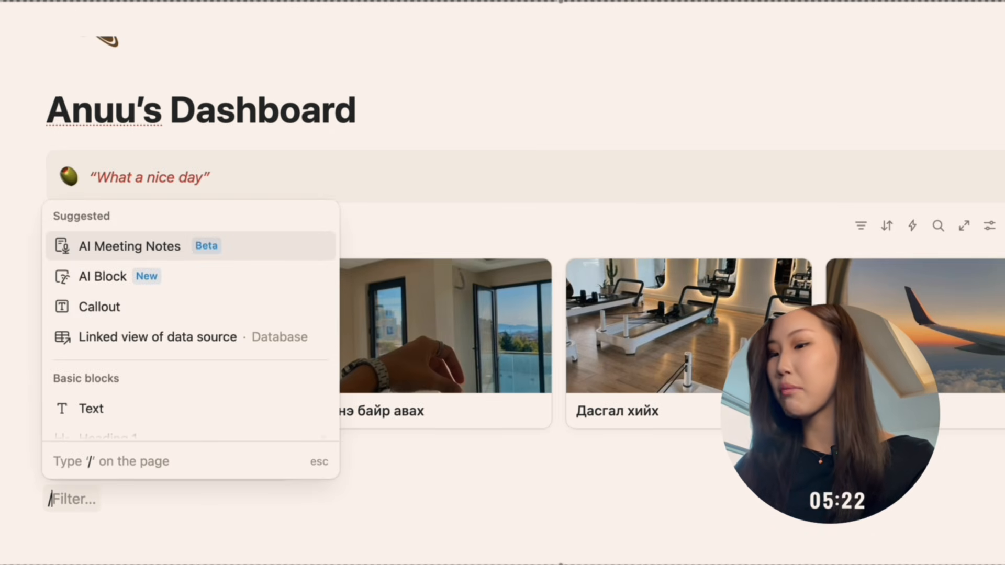
type("i\\")
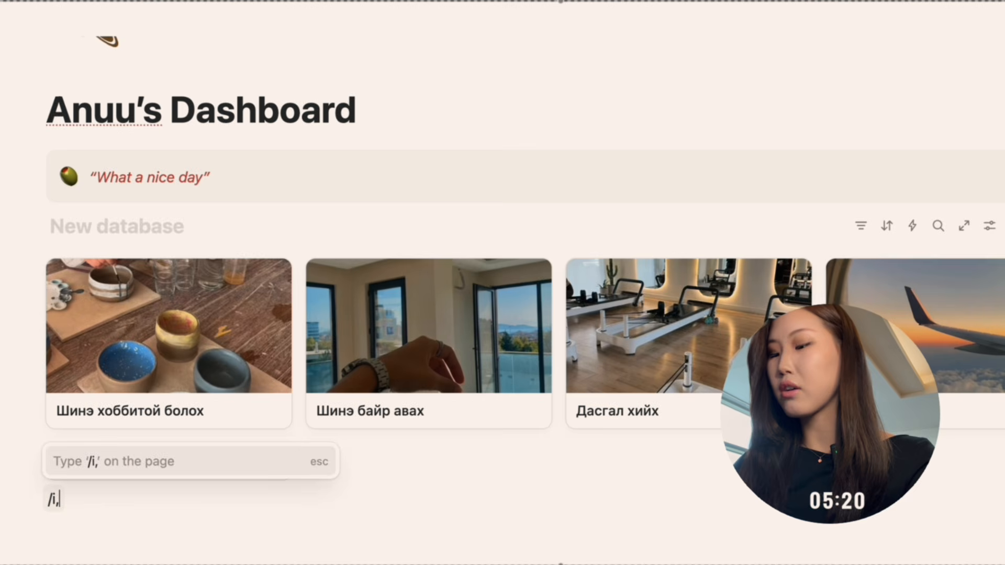
key("BackSpace")
key("BackSpace")
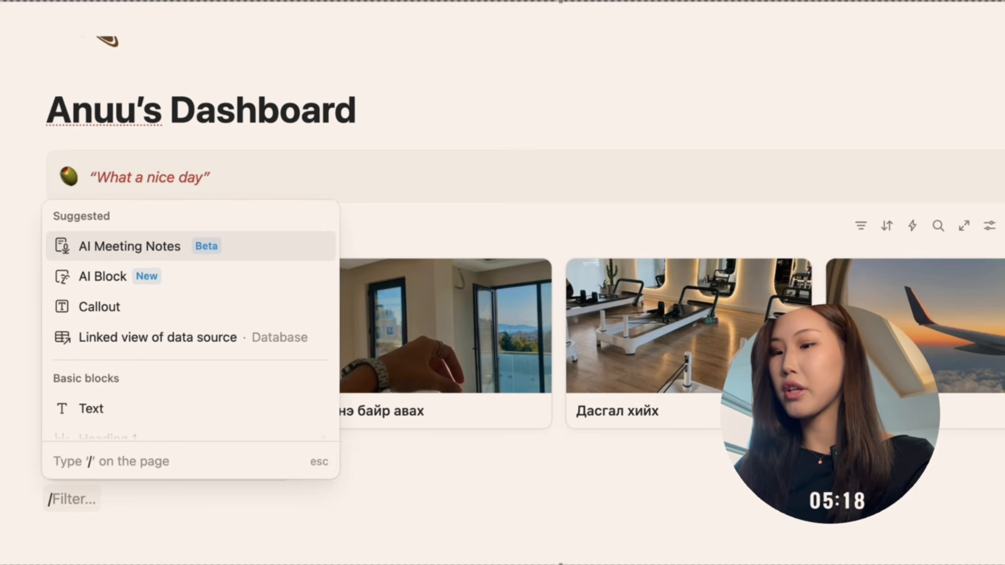
type("im")
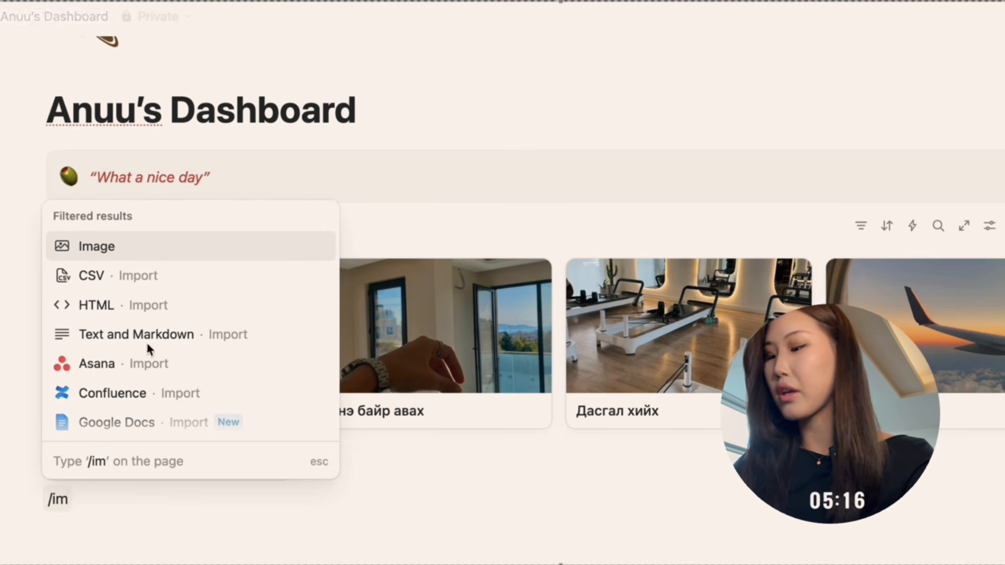
left_click(199, 254)
Upload “do it for your future.jpg” from the 10 minute NOTION setup folder into the image block.
left_click(560, 564)
scroll(504, 390, "down", 2)
scroll(501, 386, "down", 2)
left_click(777, 294)
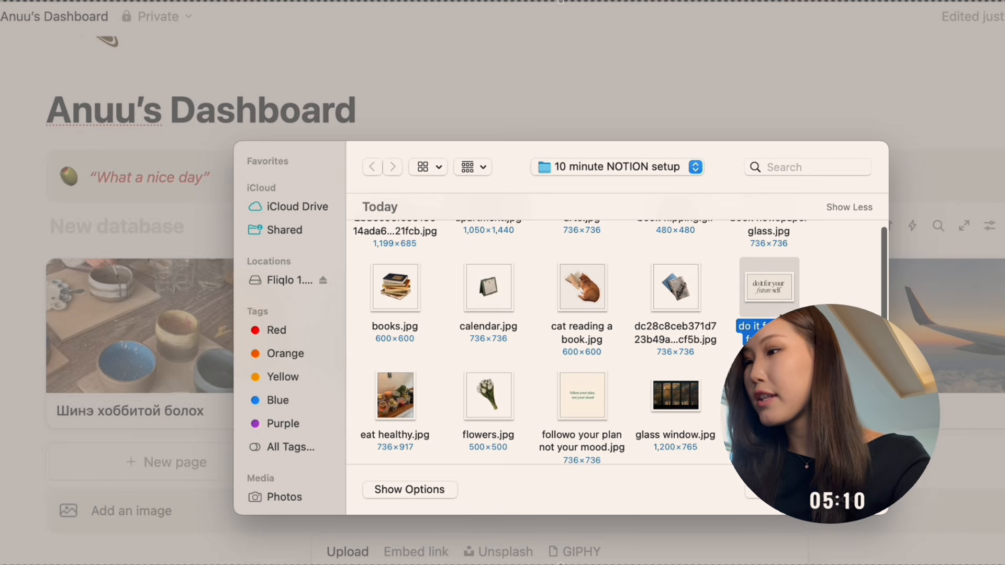
left_click(593, 407)
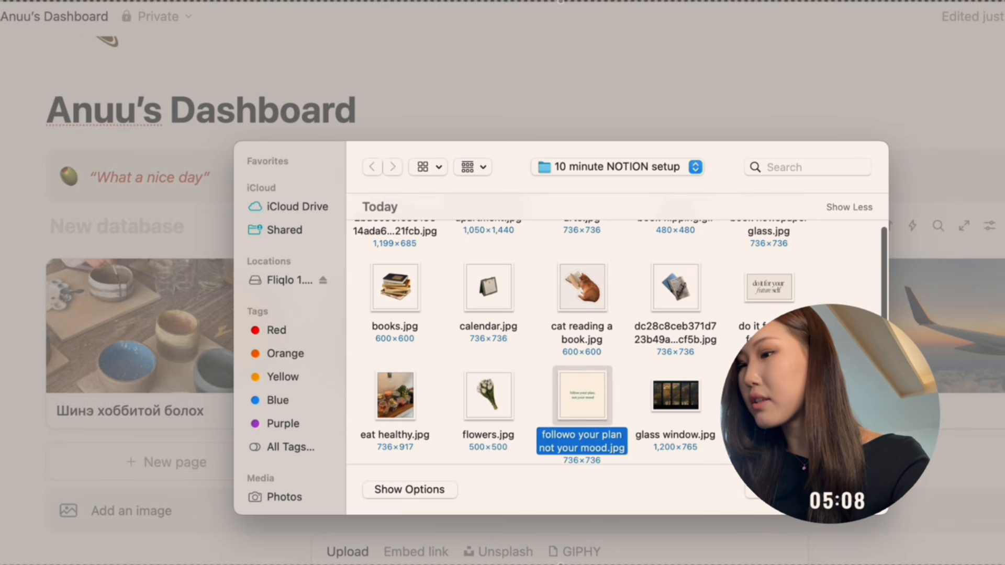
left_click(773, 283)
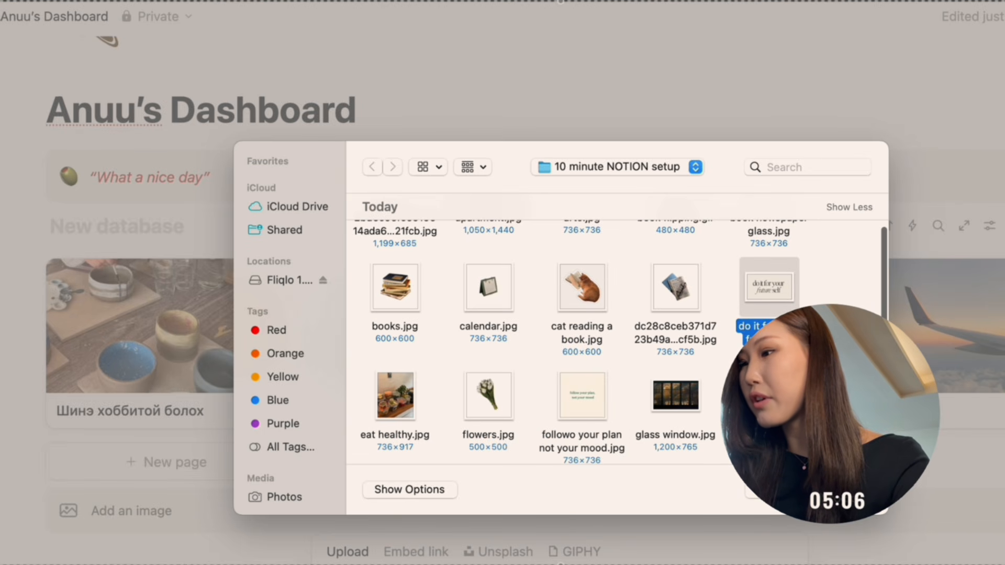
scroll(711, 347, "up", 3)
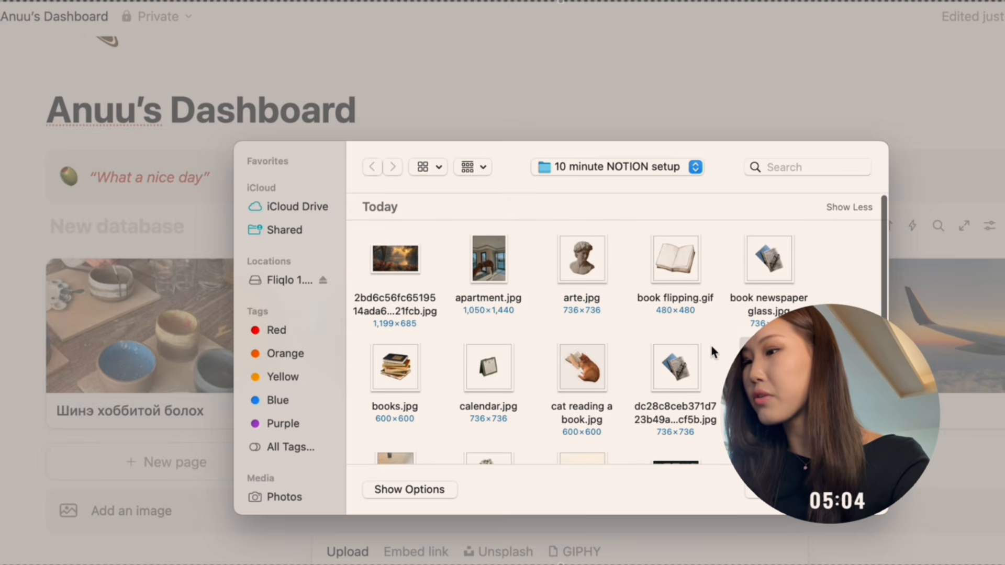
left_click(841, 490)
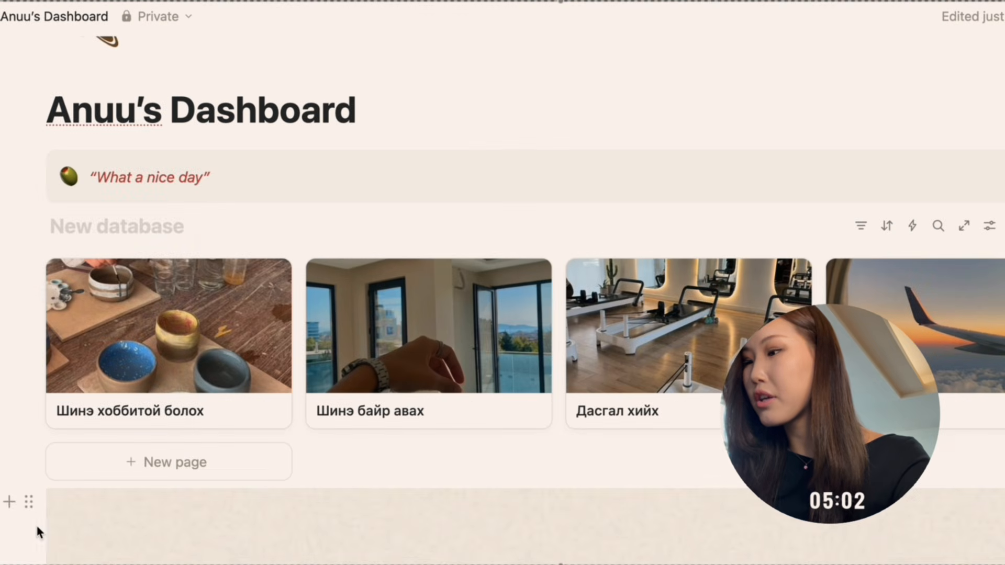
Try to move the quote image block up to the gallery database, and undo the move.
left_click(29, 503)
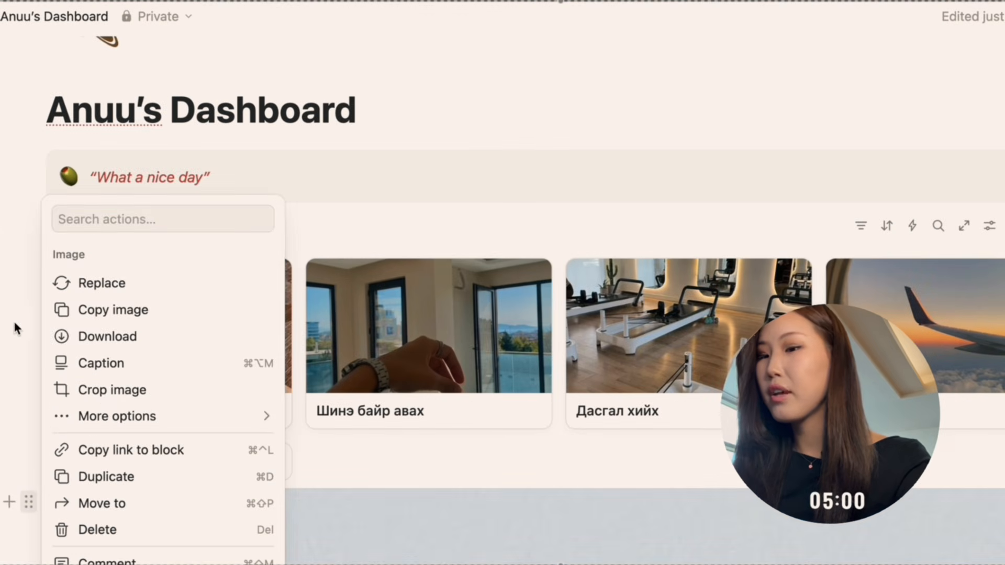
left_click(15, 328)
left_click_drag(29, 502, 27, 273)
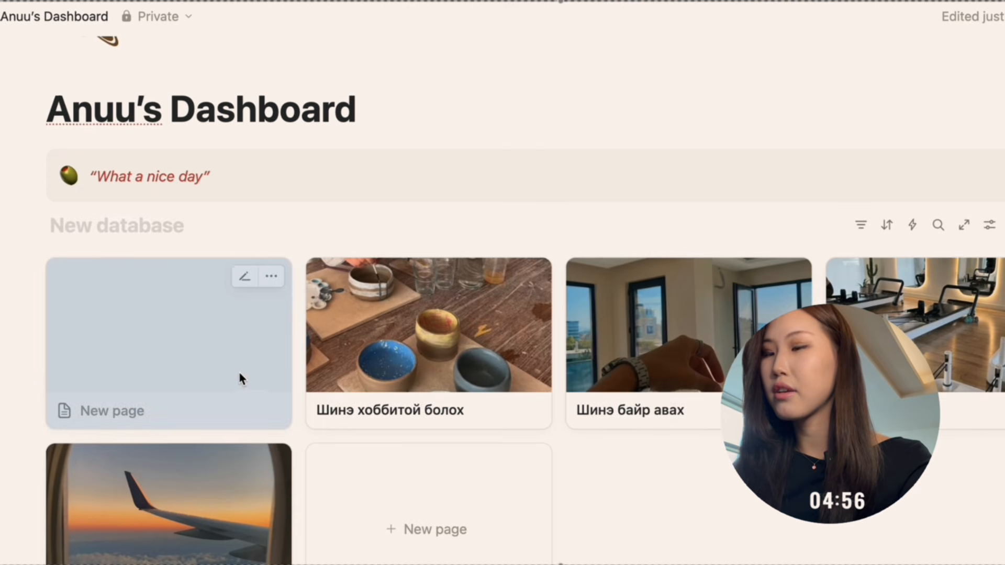
key("super+z")
Move the quote image beside the gallery database so they form two columns, with the image on the left.
scroll(228, 321, "down", 4)
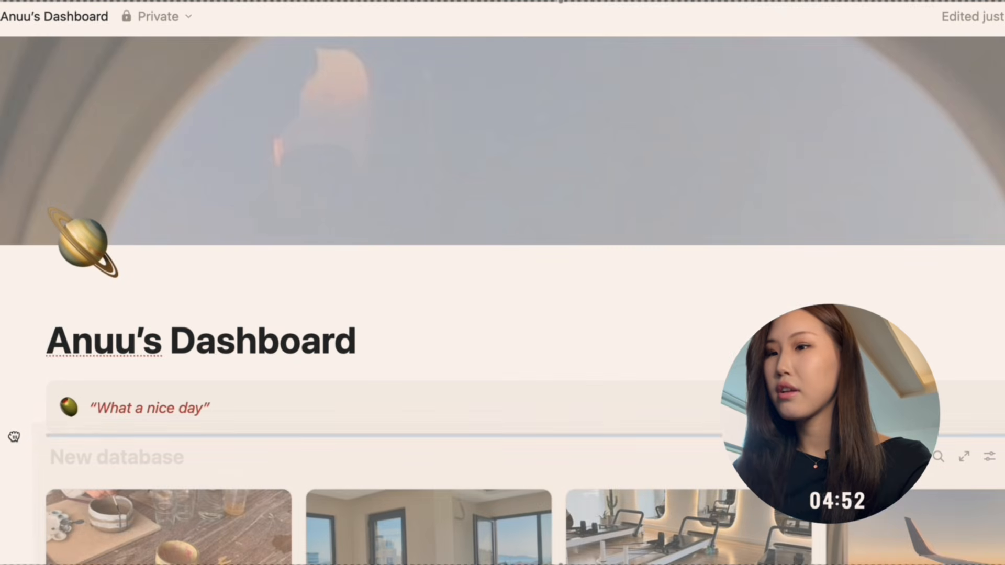
left_click_drag(14, 437, 151, 492)
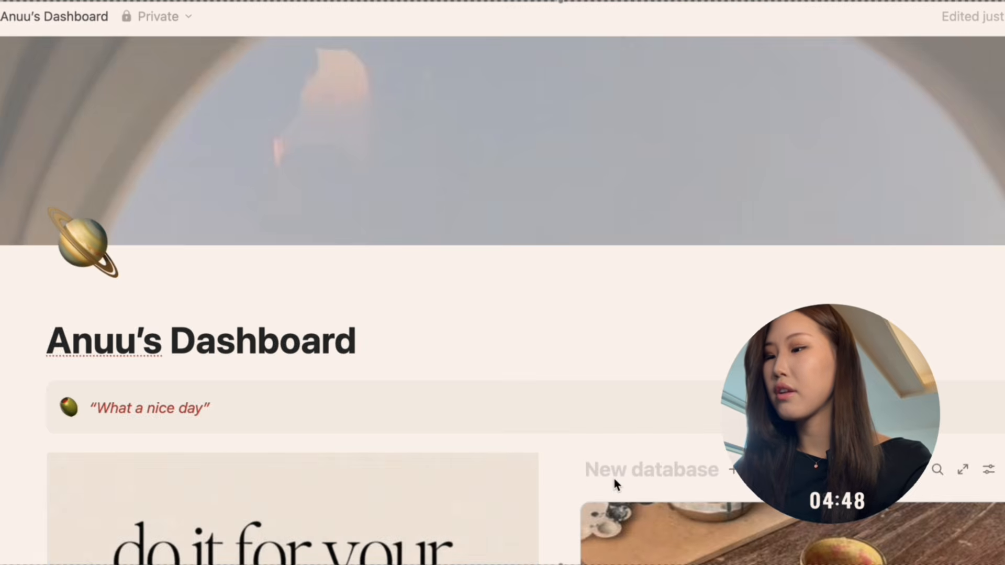
Title the gallery database “Зорилго”.
left_click(613, 479)
type("P")
key("BackSpace")
type("3p")
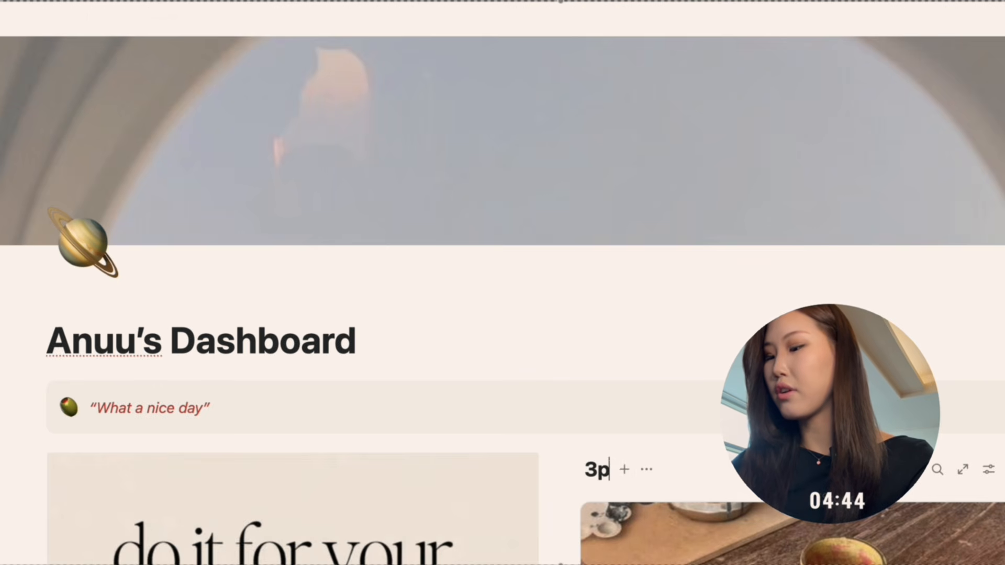
type("рилг")
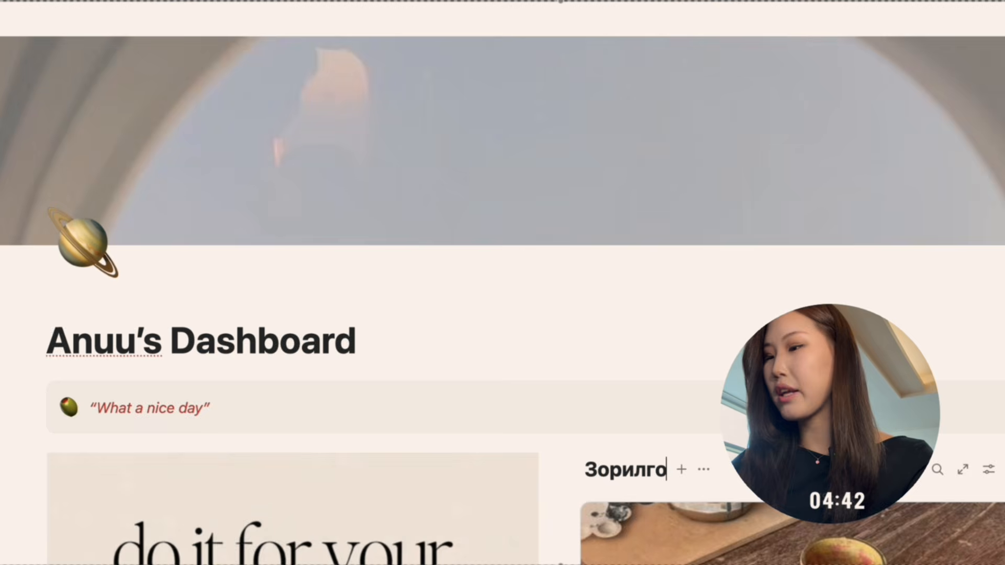
type("о")
Finish the gallery title “Зорилго” and narrow the quote image column so the gallery database gets more width.
scroll(518, 205, "down", 6)
left_click_drag(558, 191, 315, 220)
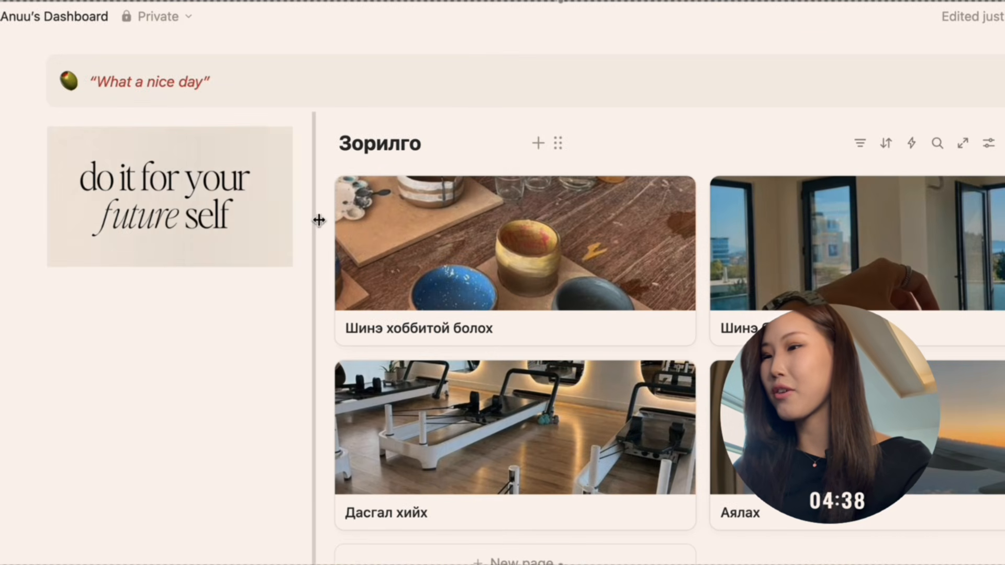
Add a Heading 3 reading “Menu” below the quote image, with a divider under it.
left_click(182, 299)
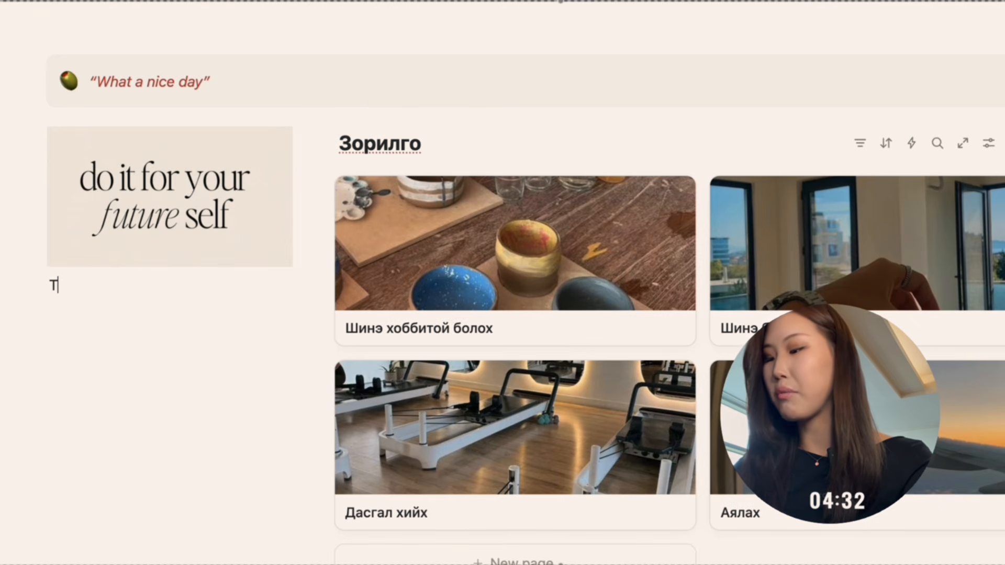
type("ю")
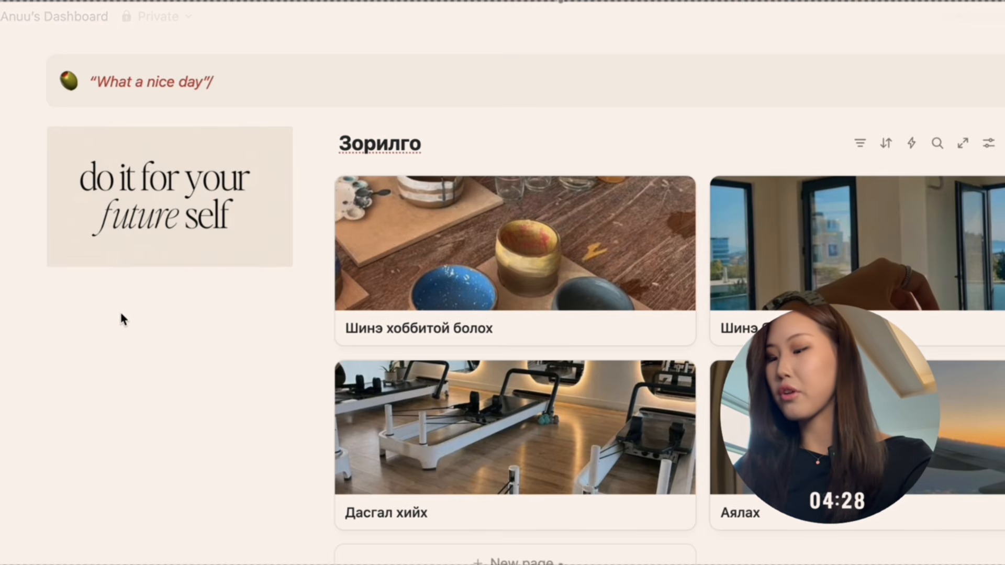
left_click(122, 292)
type("/he")
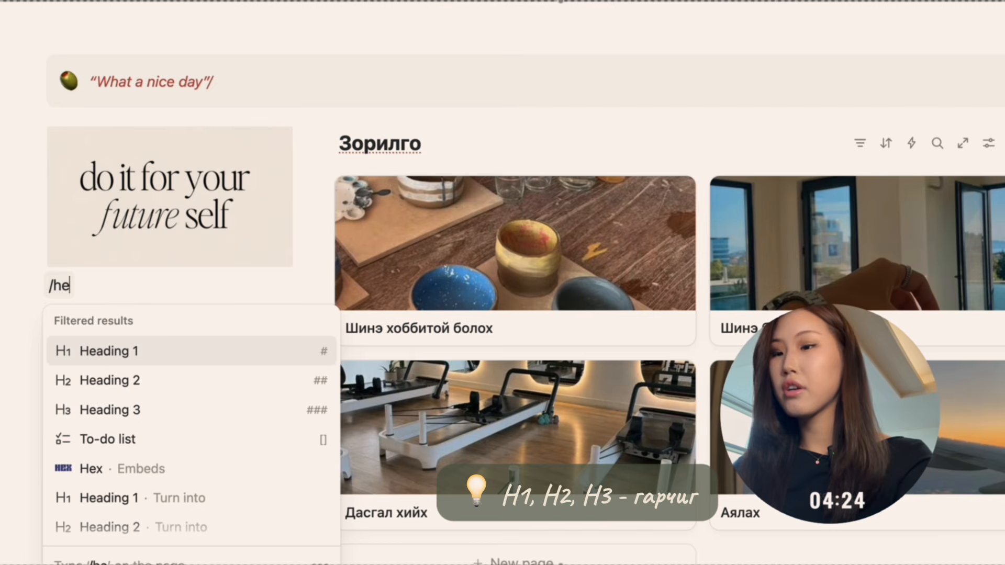
key("Down")
key("Down")
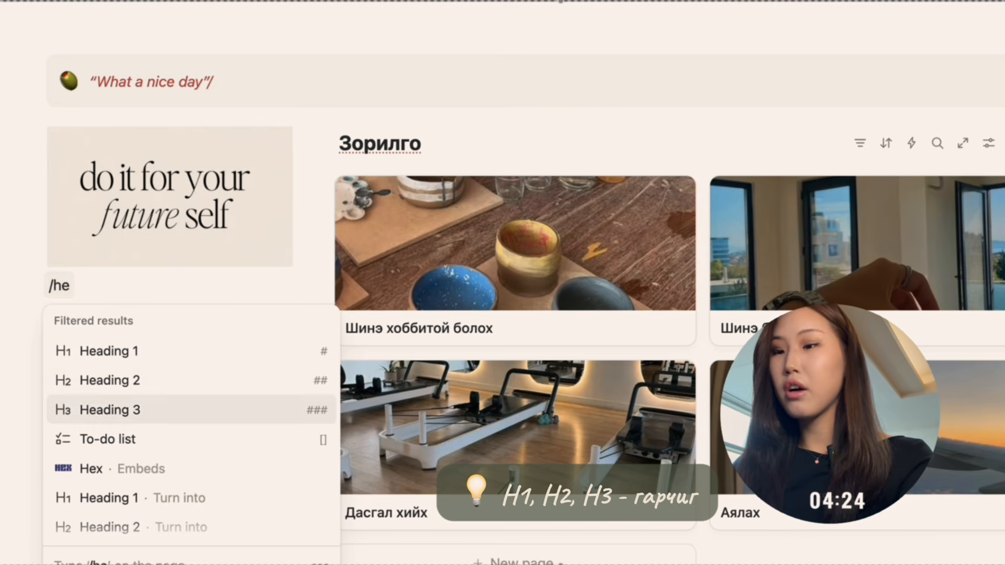
key("Return")
type("М")
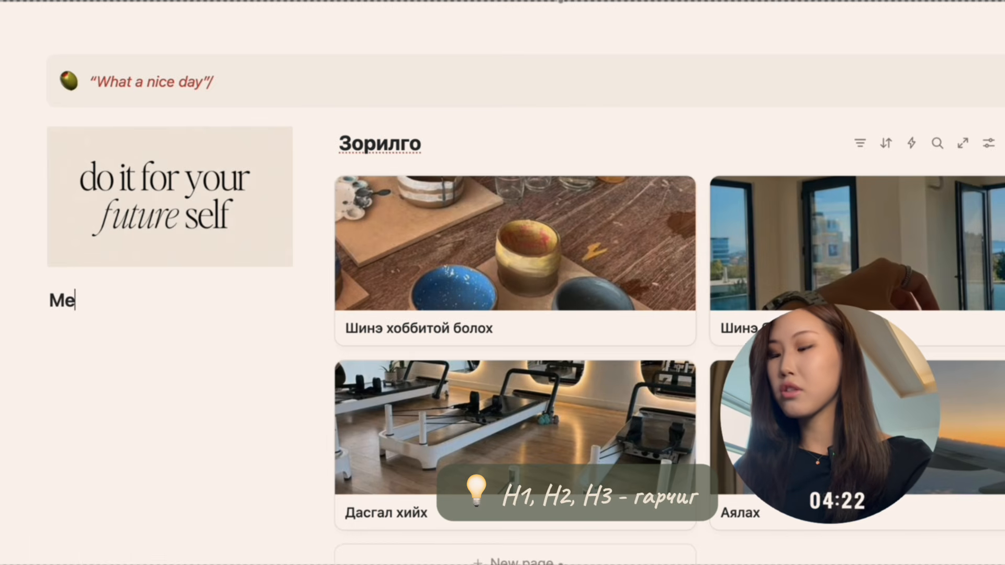
key("Return")
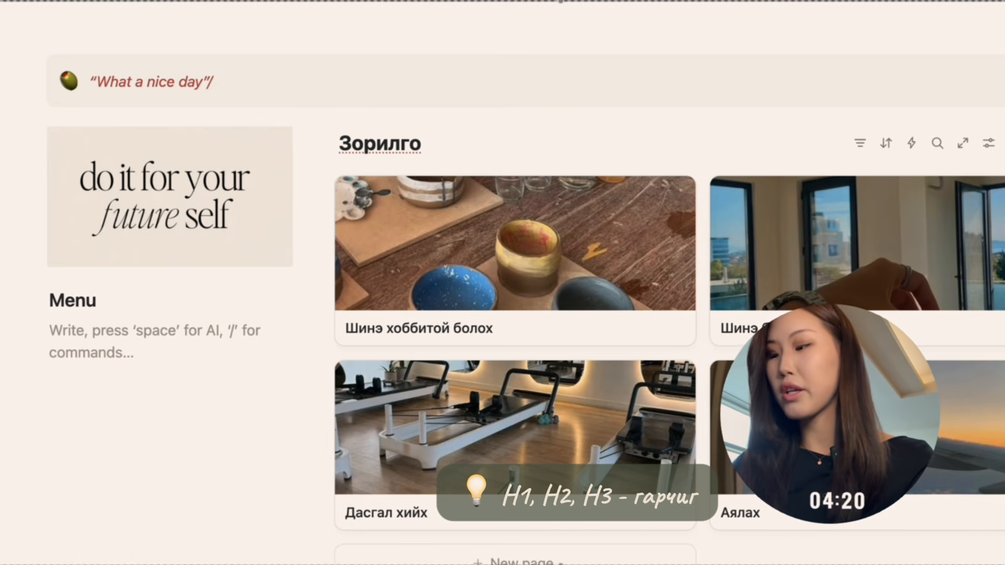
type("---")
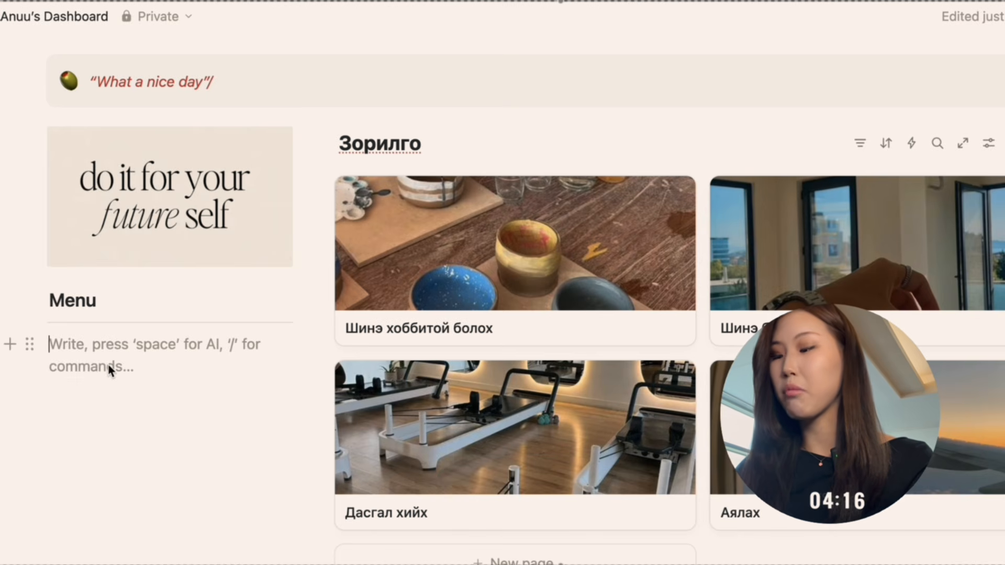
List “Сургууль”, “Ажил”, “Дадал” and “Тэмдэглэл” on separate lines under the Menu divider.
key("ctrl+space")
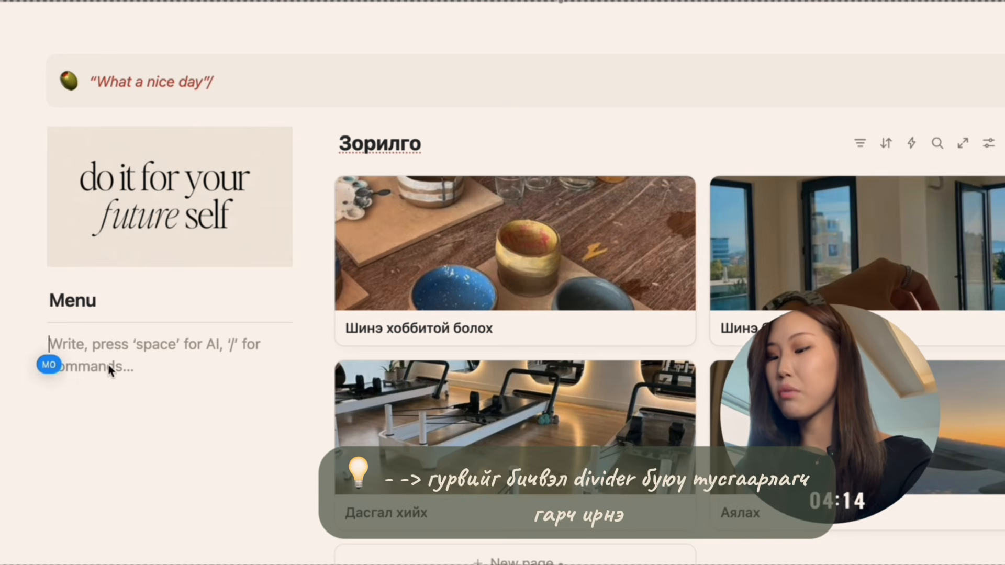
type("с")
type("ургууль")
key("Return")
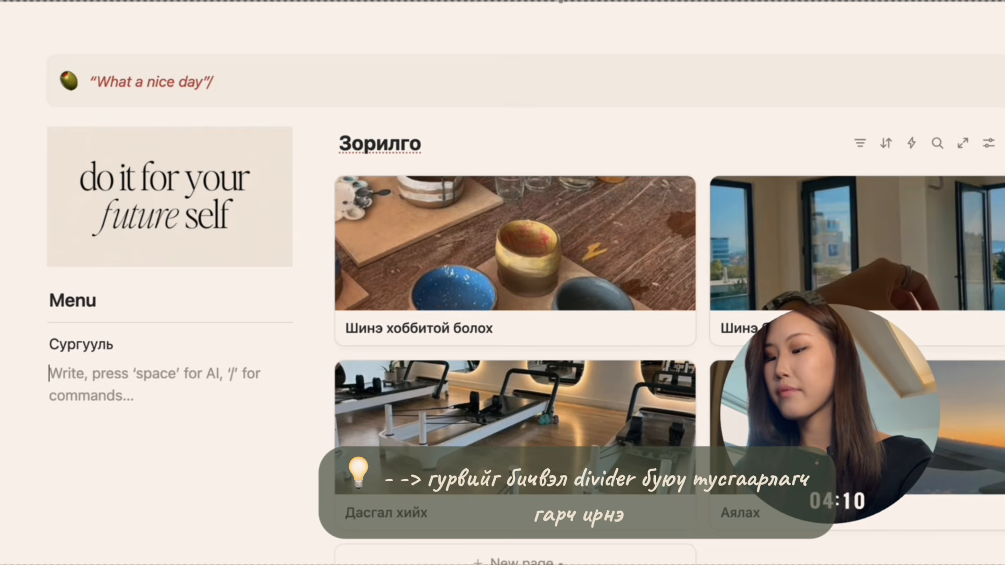
type("Ажил")
key("Return")
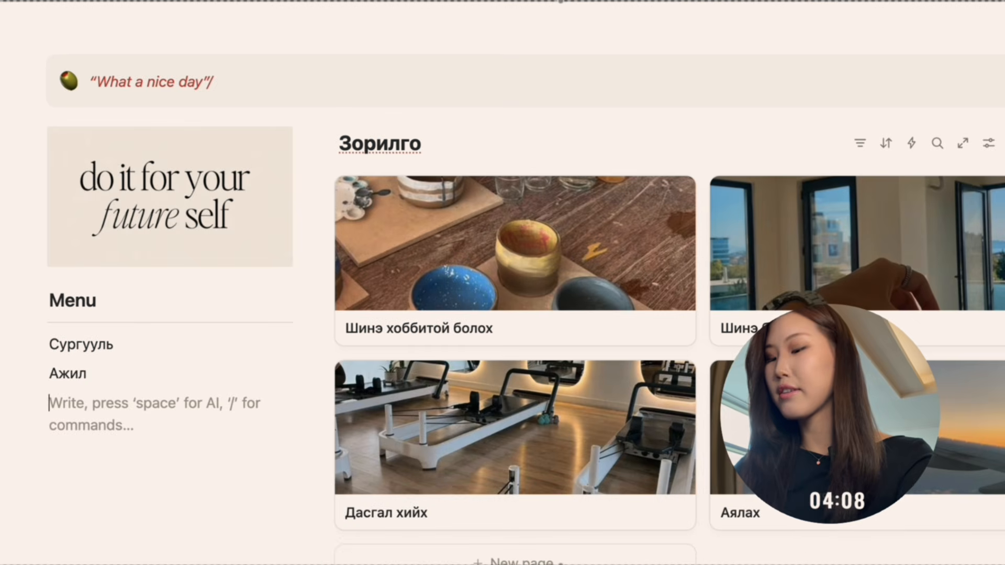
type("Дад")
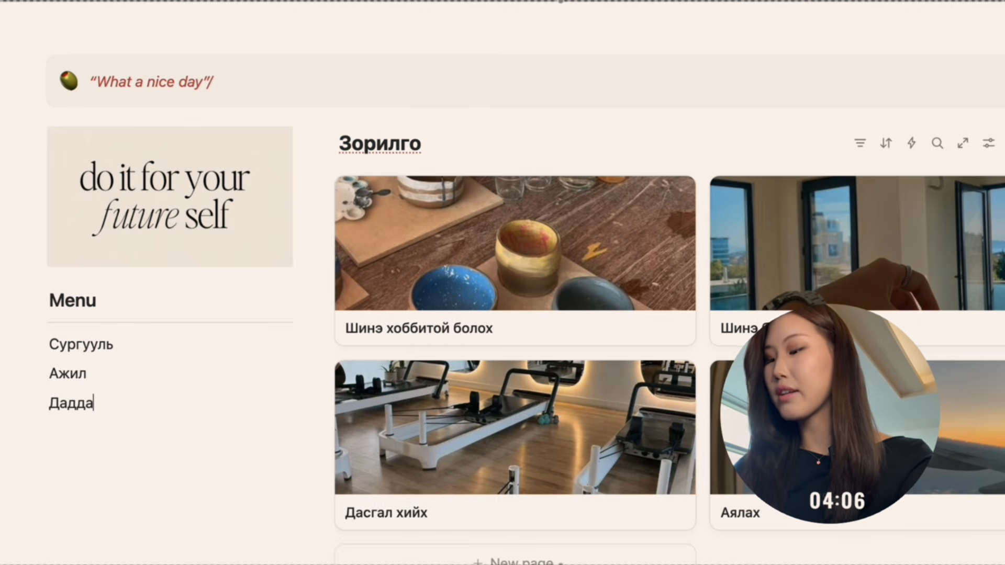
type("ал")
key("Return")
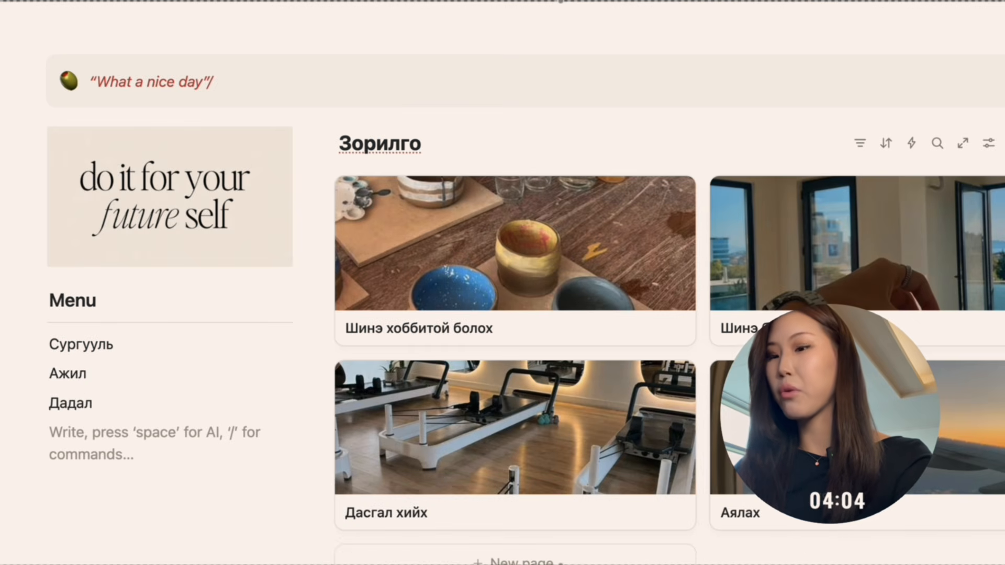
type("Тэм")
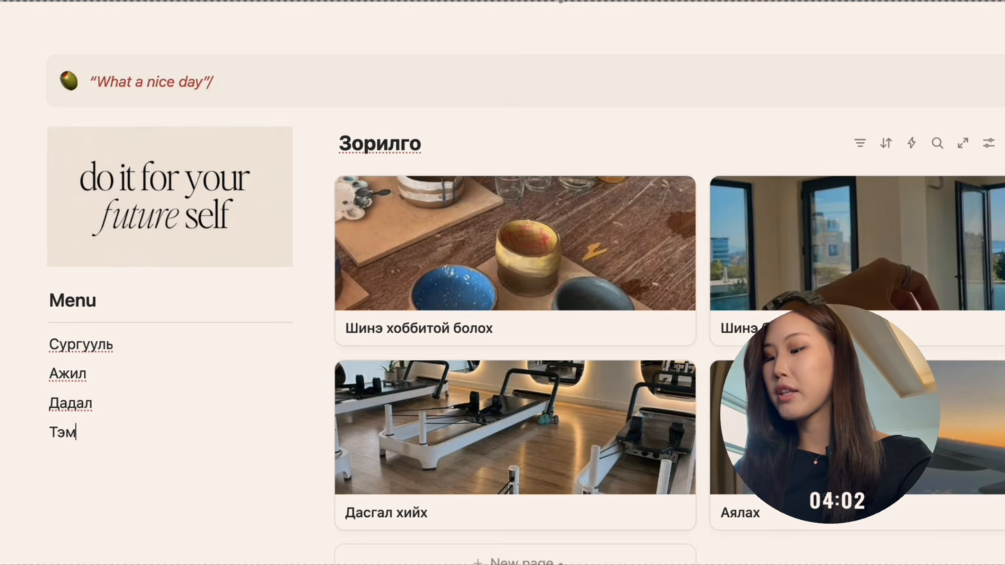
Turn the four text lines under Menu into pages and add an empty line below them.
left_click_drag(150, 449, 36, 350)
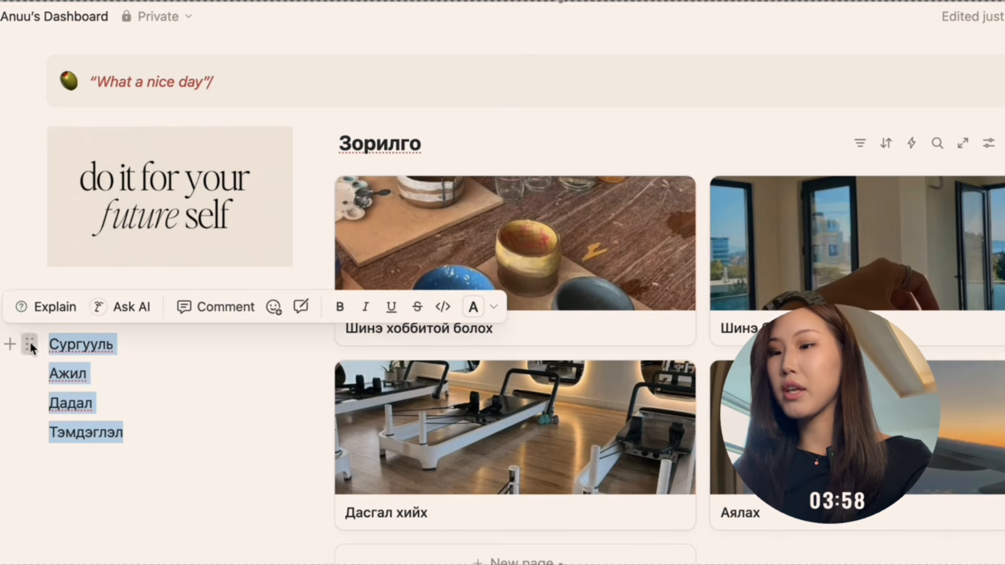
left_click(31, 346)
mouse_move(90, 282)
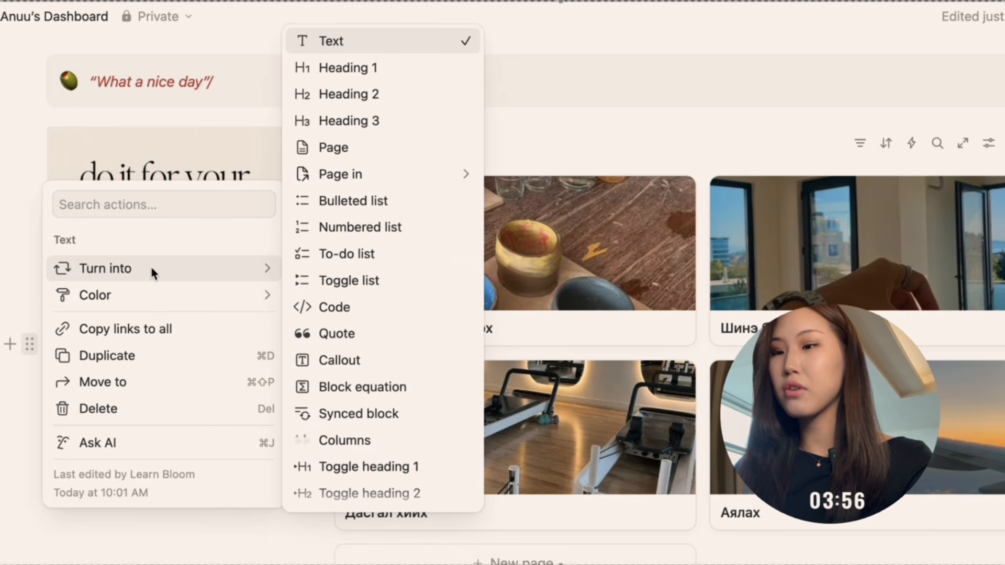
left_click(330, 148)
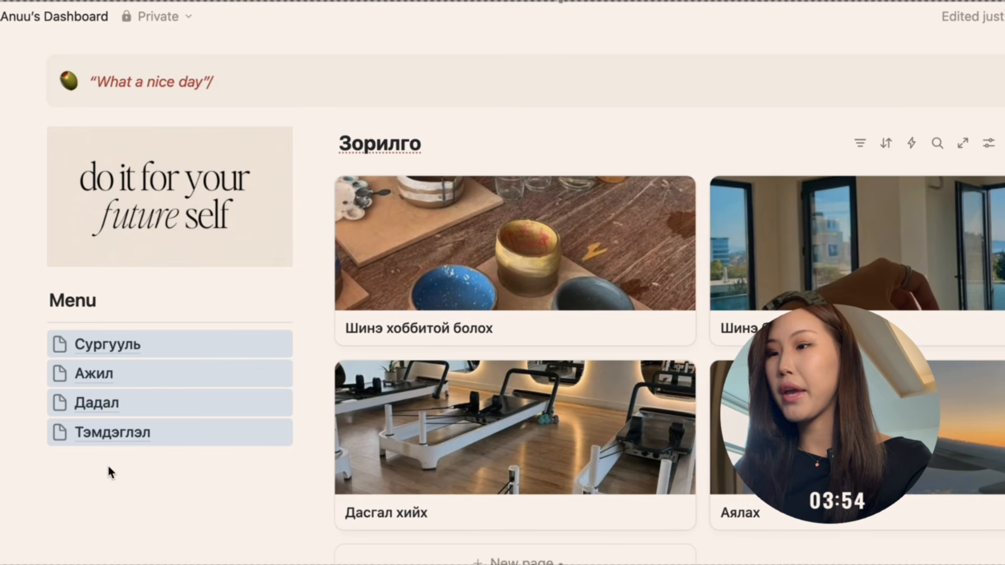
left_click(80, 467)
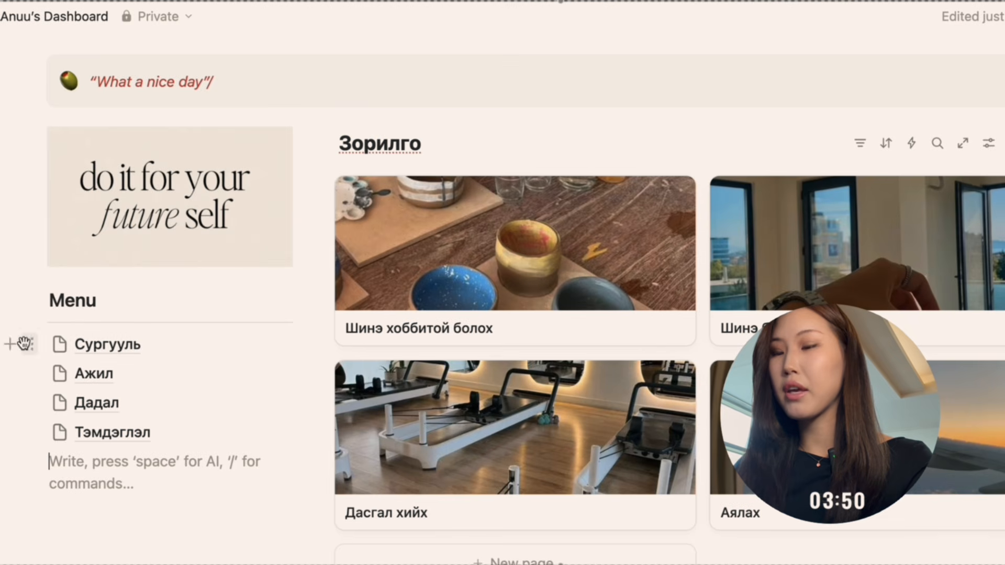
left_click_drag(1, 319, 91, 463)
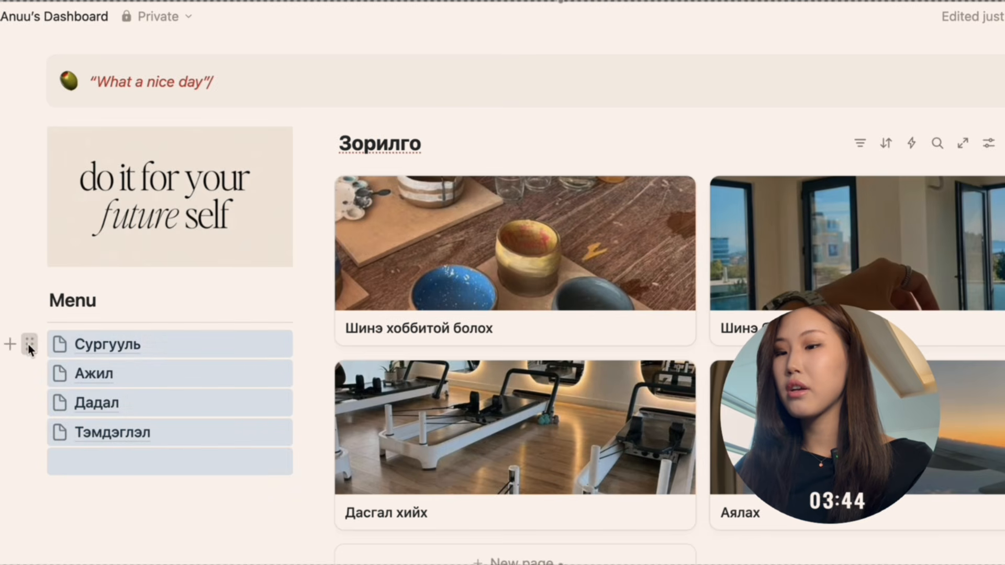
left_click(29, 344)
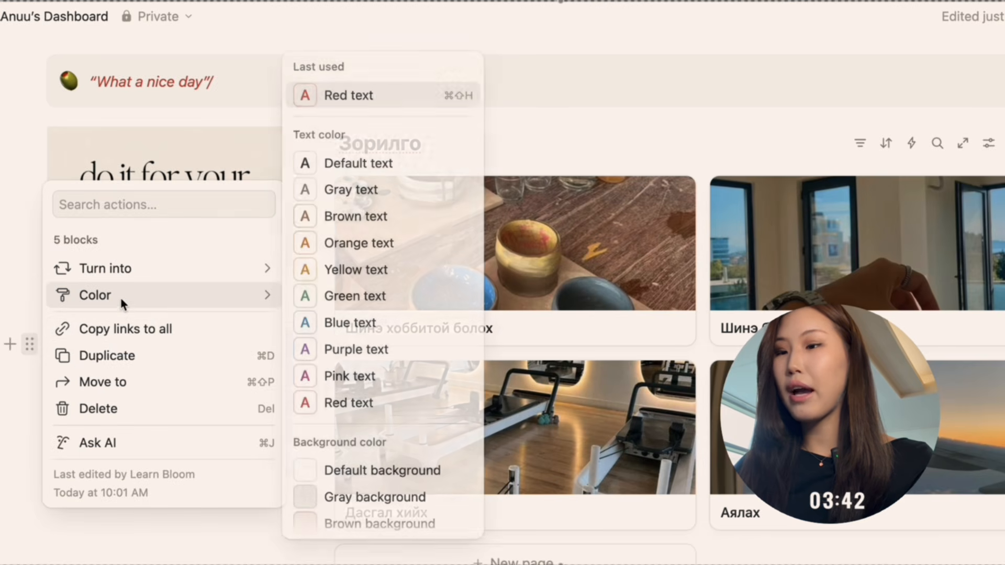
mouse_move(134, 268)
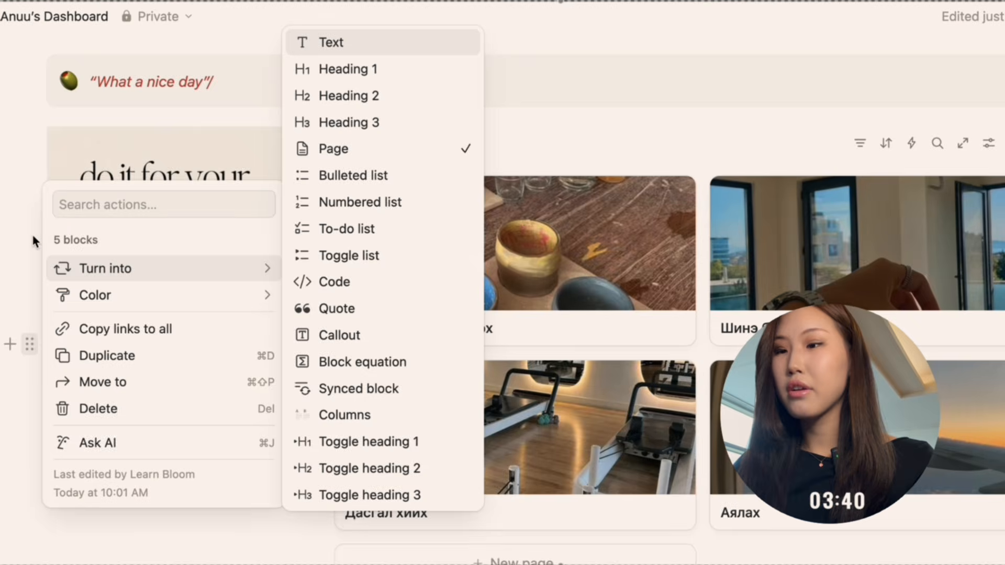
key("Escape")
Upload “books.jpg” from the 10 minute NOTION setup folder as the icon of the “Сургууль” page.
left_click(58, 342)
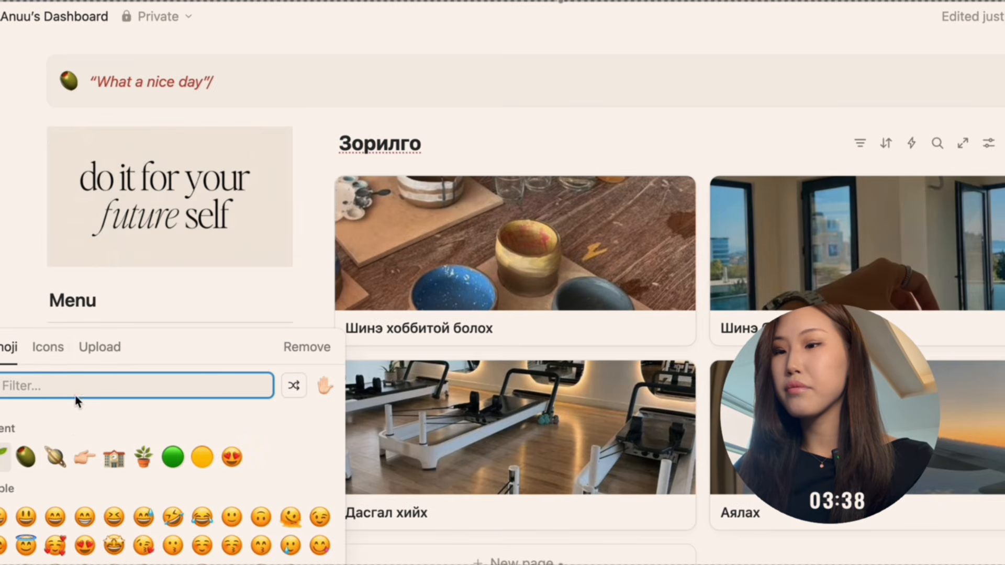
left_click(112, 347)
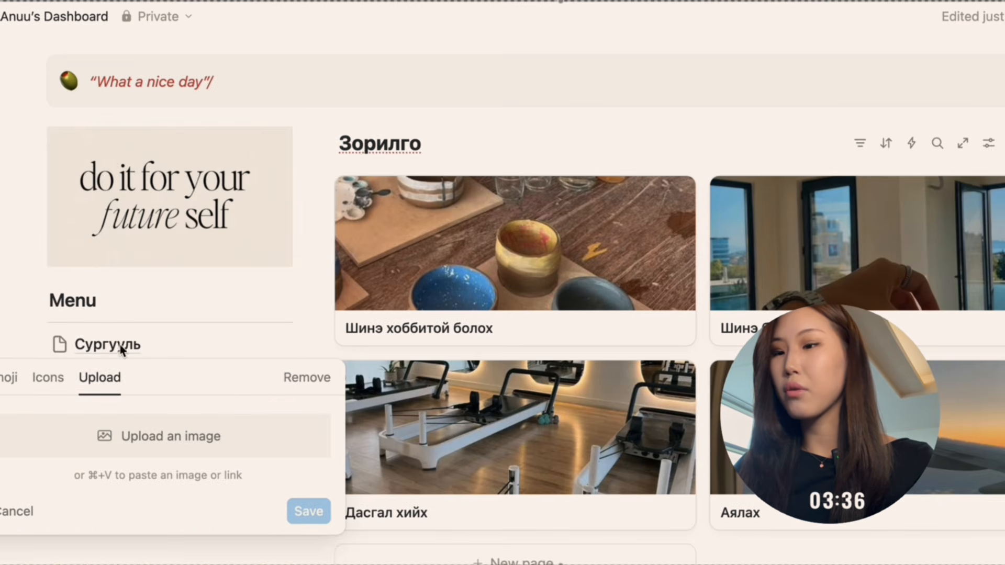
left_click(130, 436)
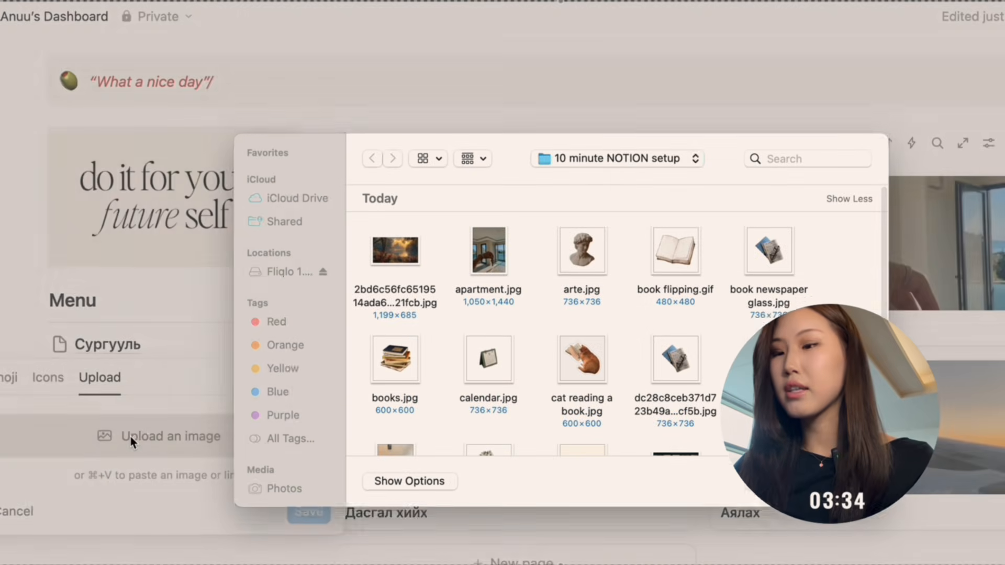
scroll(591, 369, "down", 3)
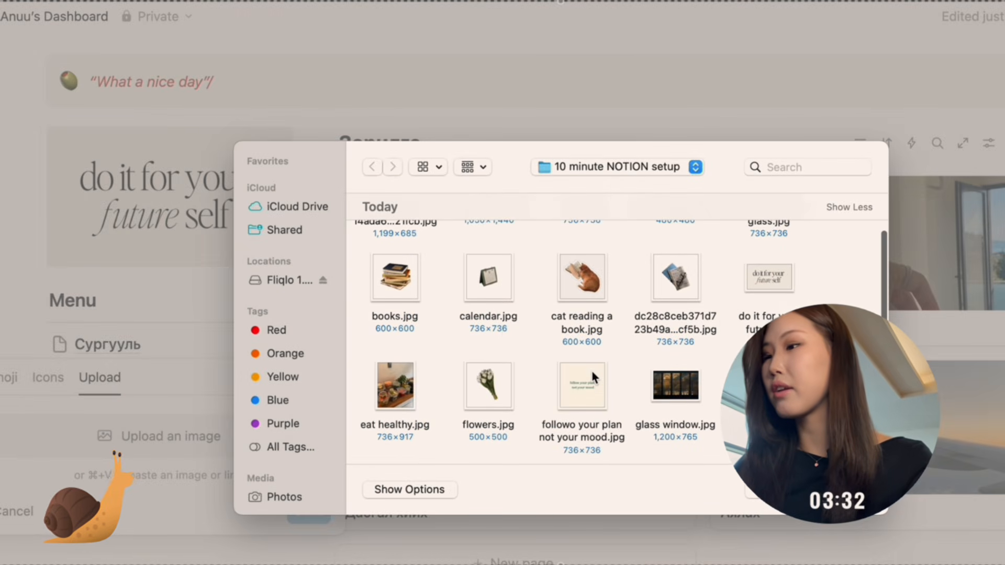
scroll(502, 321, "down", 5)
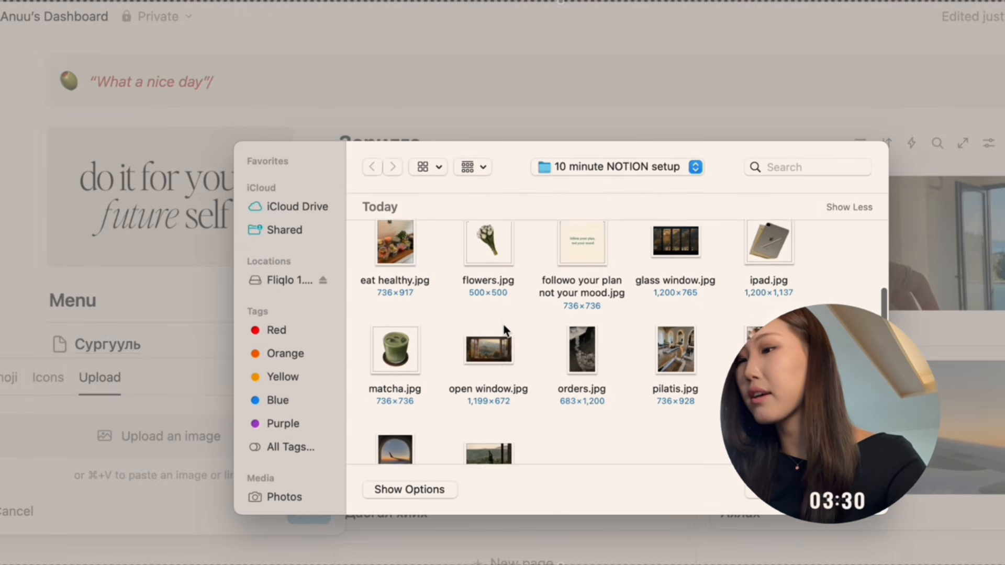
scroll(504, 328, "up", 8)
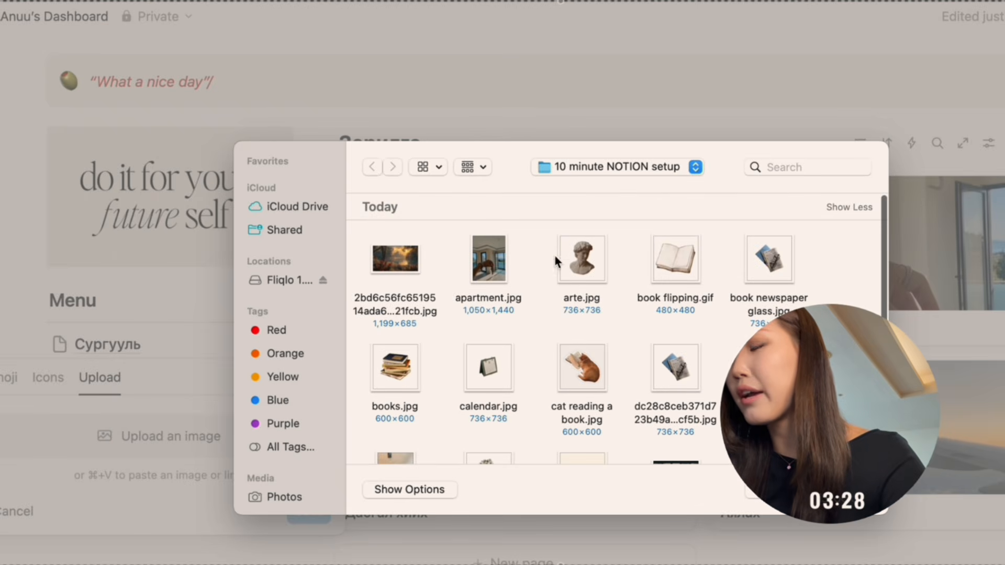
scroll(690, 258, "down", 2)
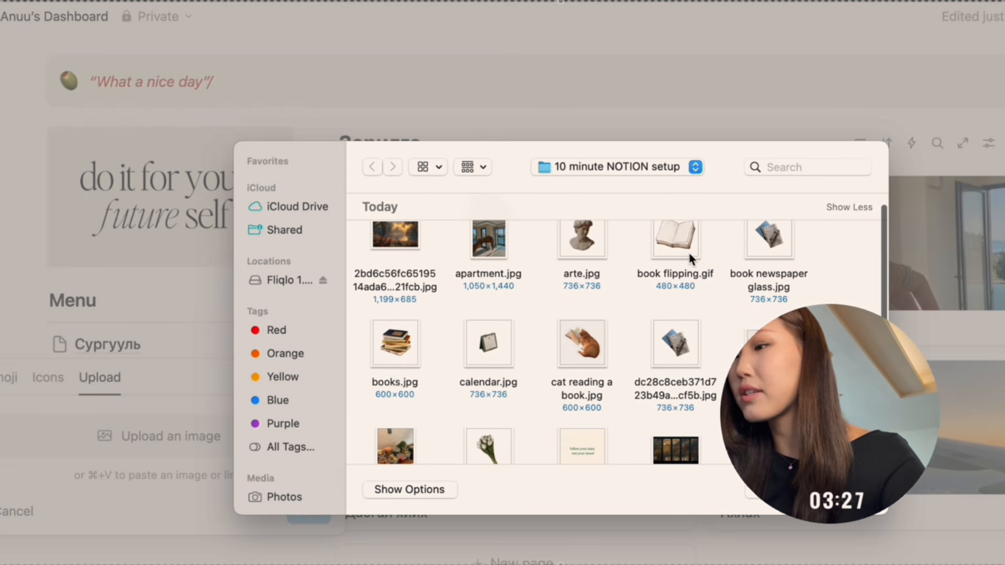
left_click(401, 345)
key("Return")
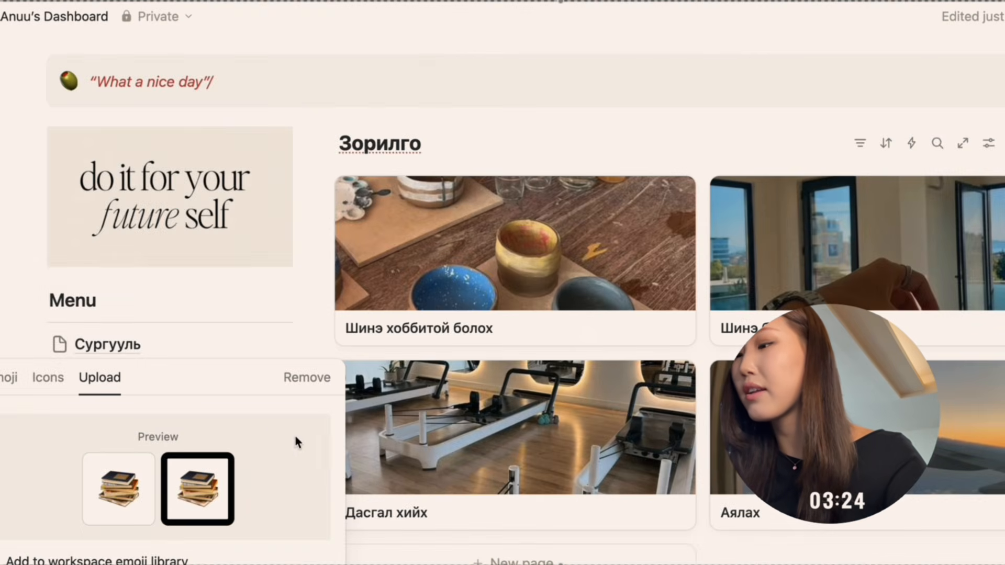
key("Return")
scroll(87, 444, "down", 1)
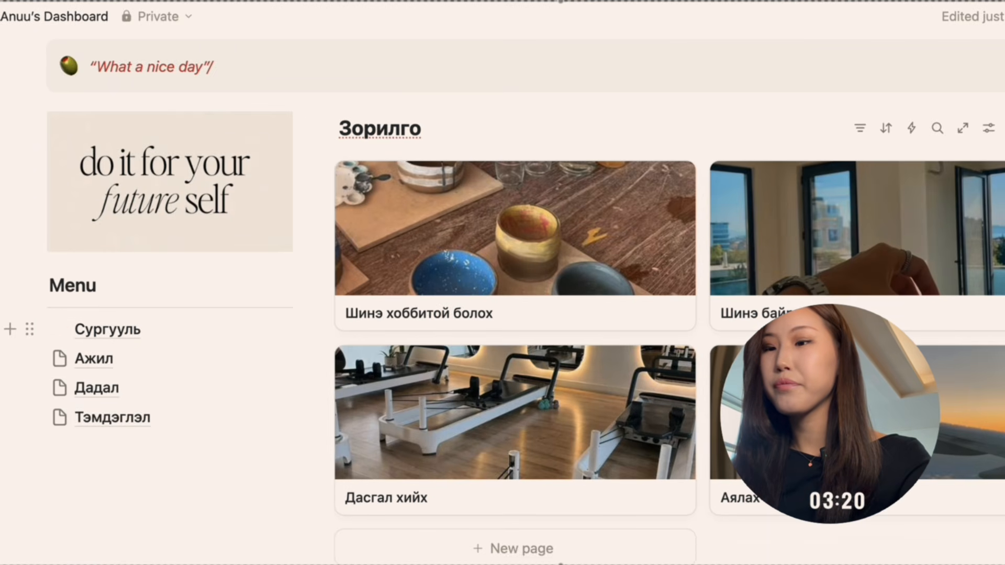
left_click_drag(57, 467, 55, 357)
left_click(29, 359)
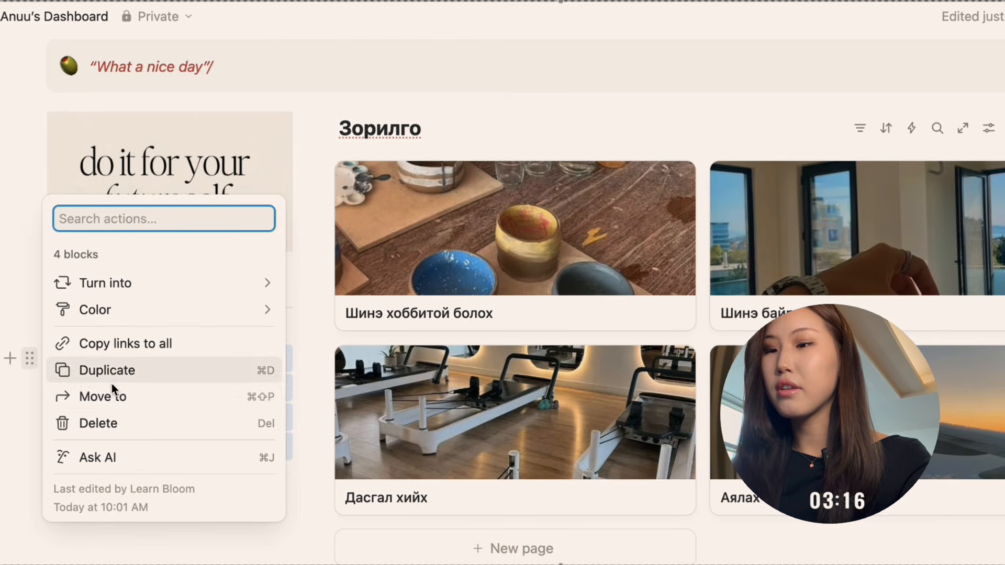
left_click(3, 506)
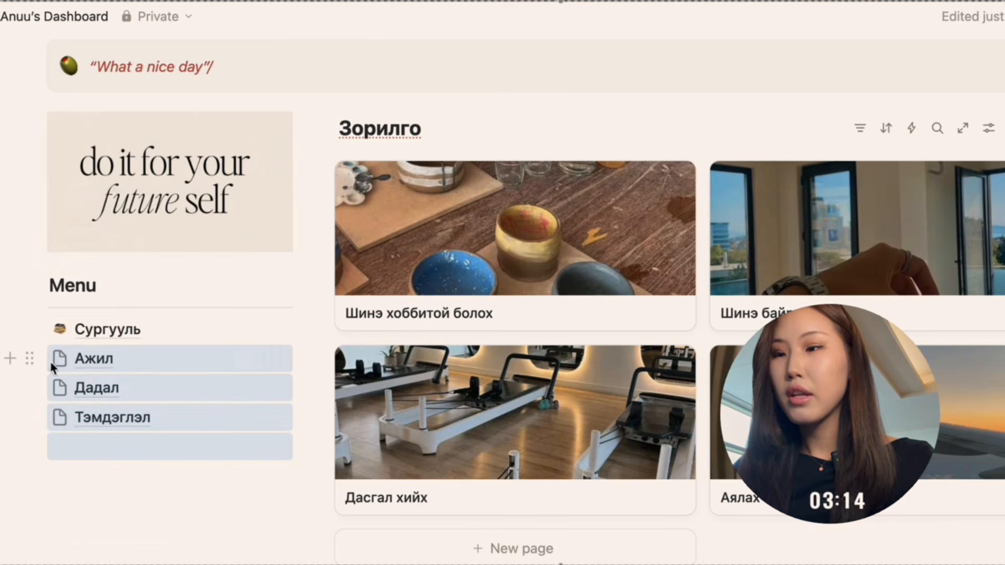
Upload an image from the 10 minute NOTION setup folder as the icon of the “Ажил” page.
left_click(59, 359)
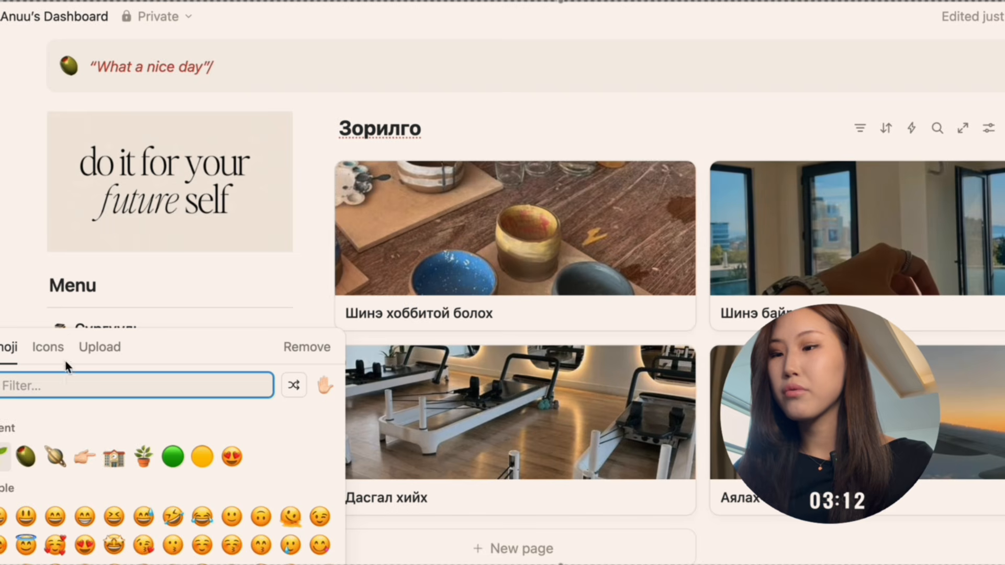
left_click(100, 347)
left_click(112, 447)
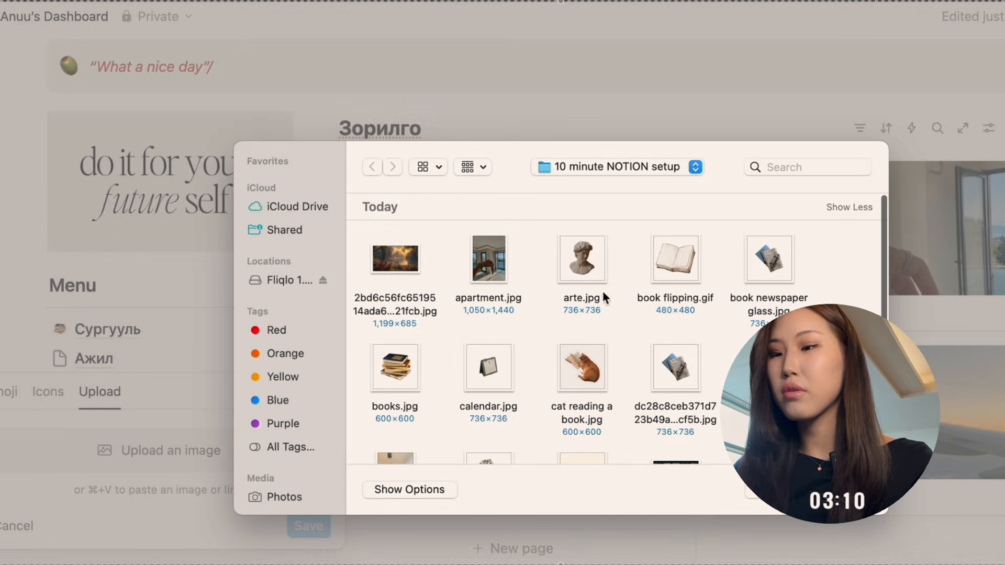
left_click(395, 373)
left_click(843, 490)
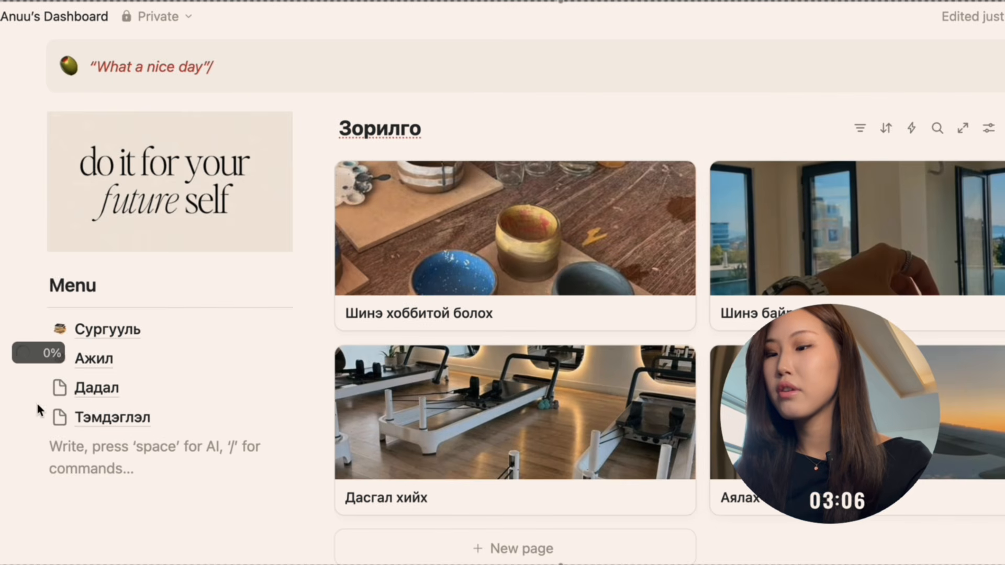
left_click(30, 387)
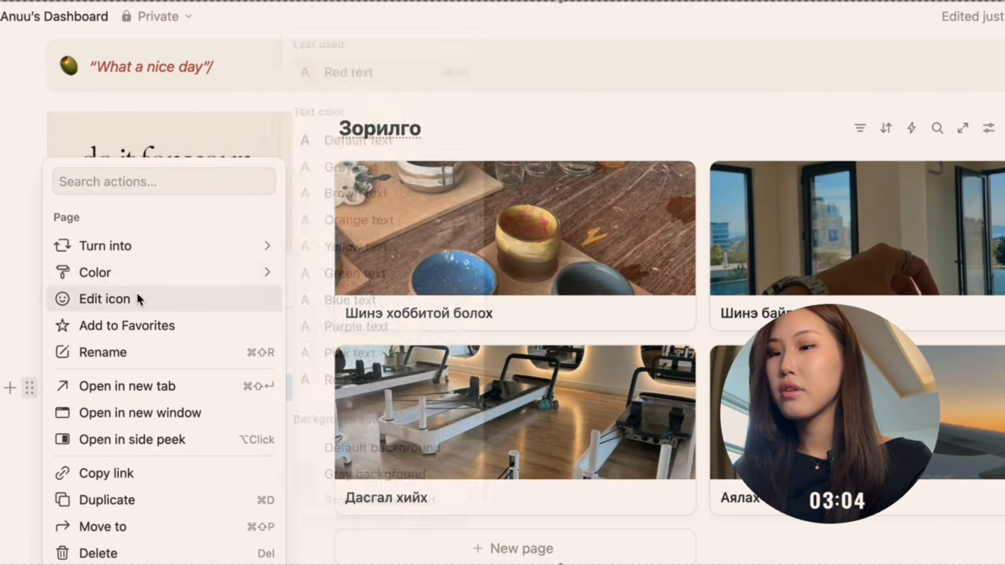
key("Escape")
left_click(59, 387)
left_click(48, 65)
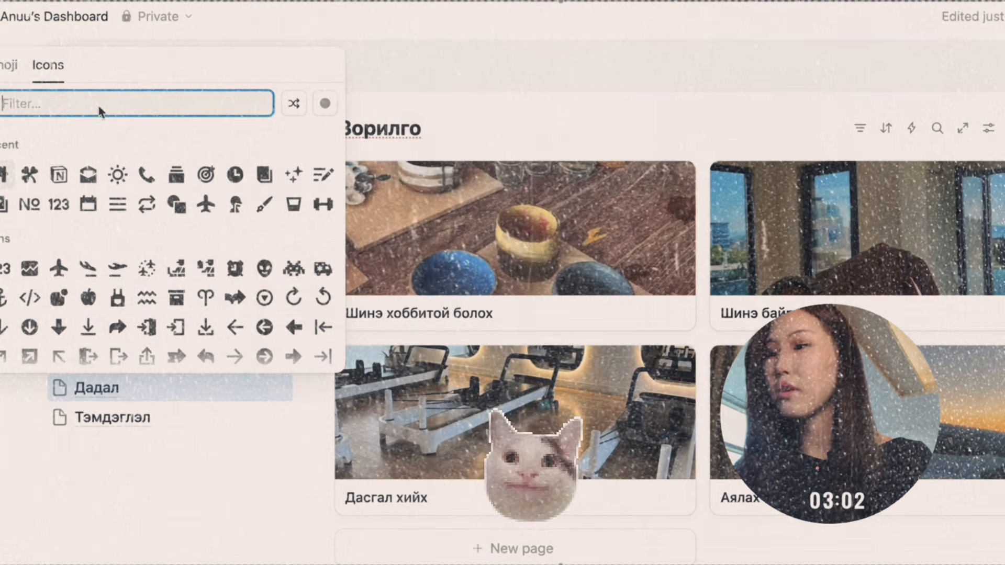
left_click(238, 438)
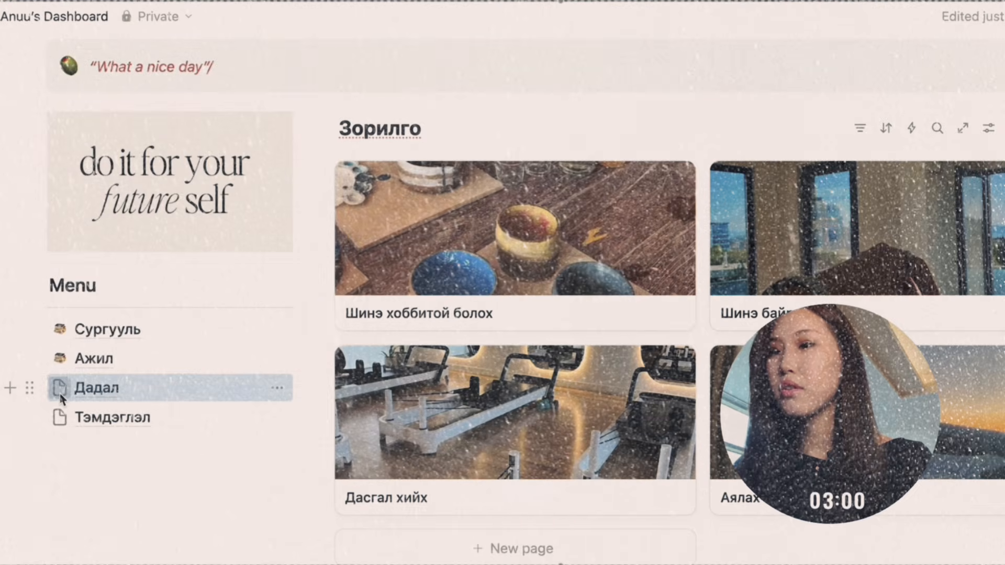
Upload “books.jpg” from the 10 minute NOTION setup folder as the icon of the “Дадал” page.
left_click(59, 390)
left_click(98, 34)
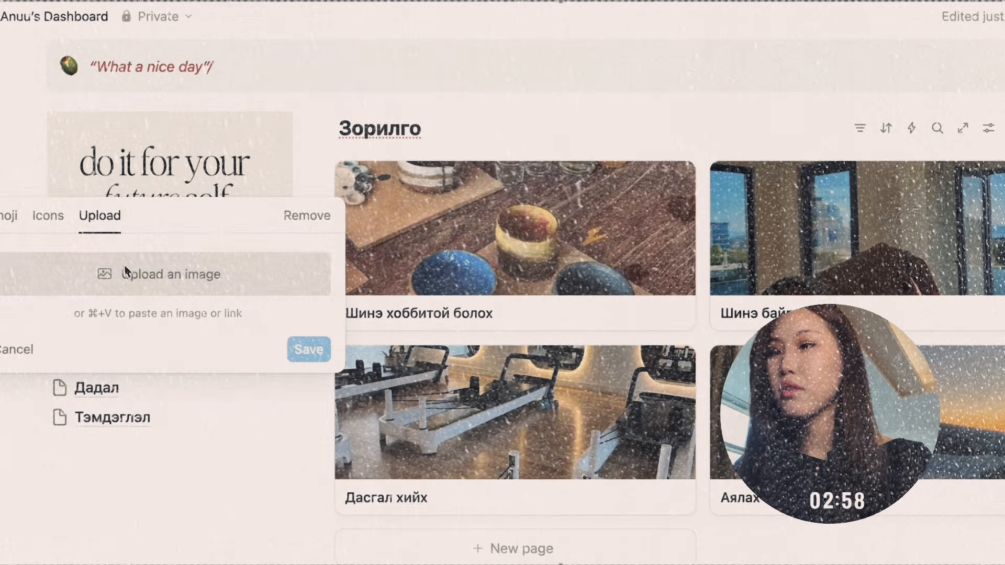
left_click(170, 275)
scroll(524, 314, "down", 2)
left_click(406, 330)
left_click(843, 489)
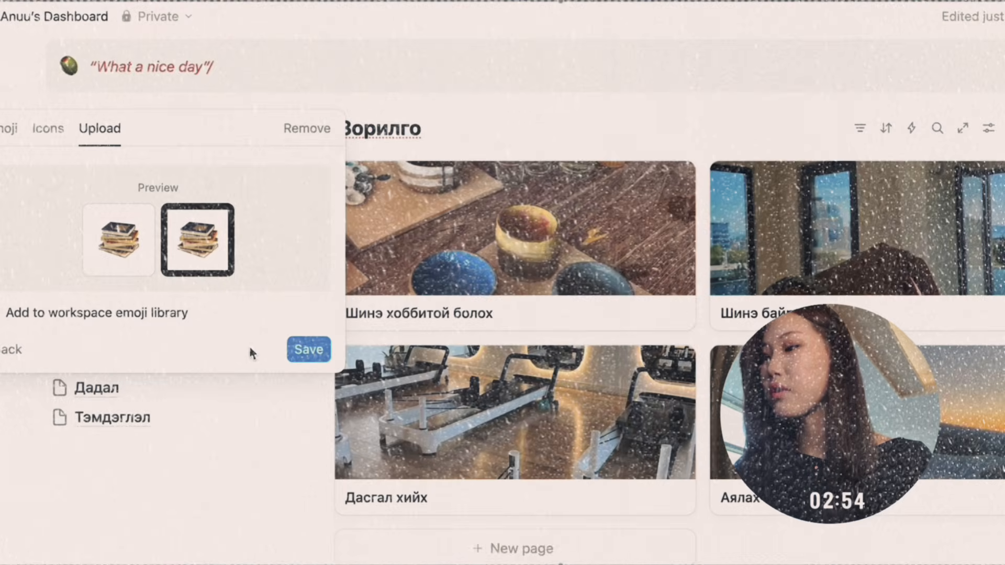
left_click(305, 357)
Upload “books.jpg” from the 10 minute NOTION setup folder as the icon of the “Тэмдэглэл” page.
left_click(60, 418)
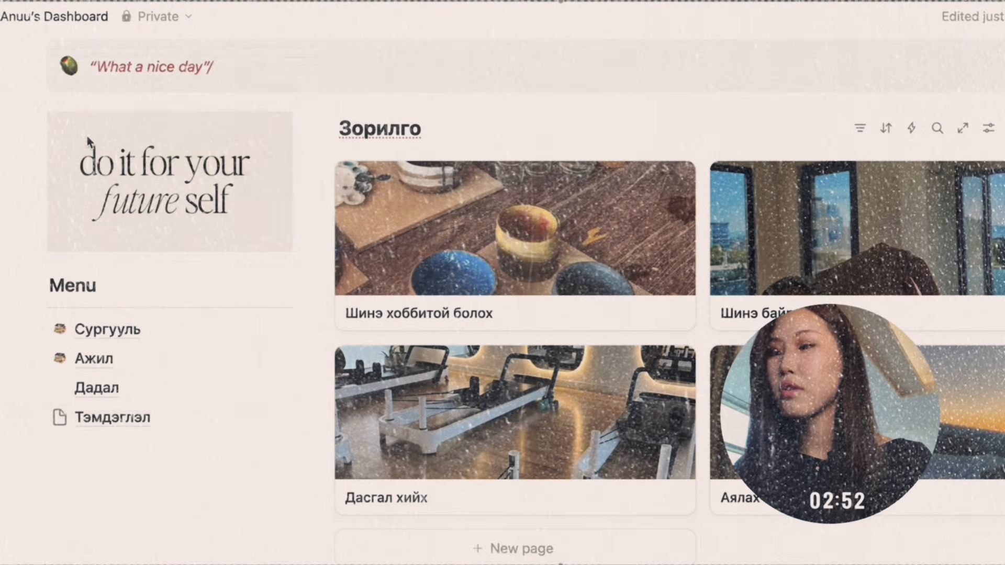
left_click(59, 418)
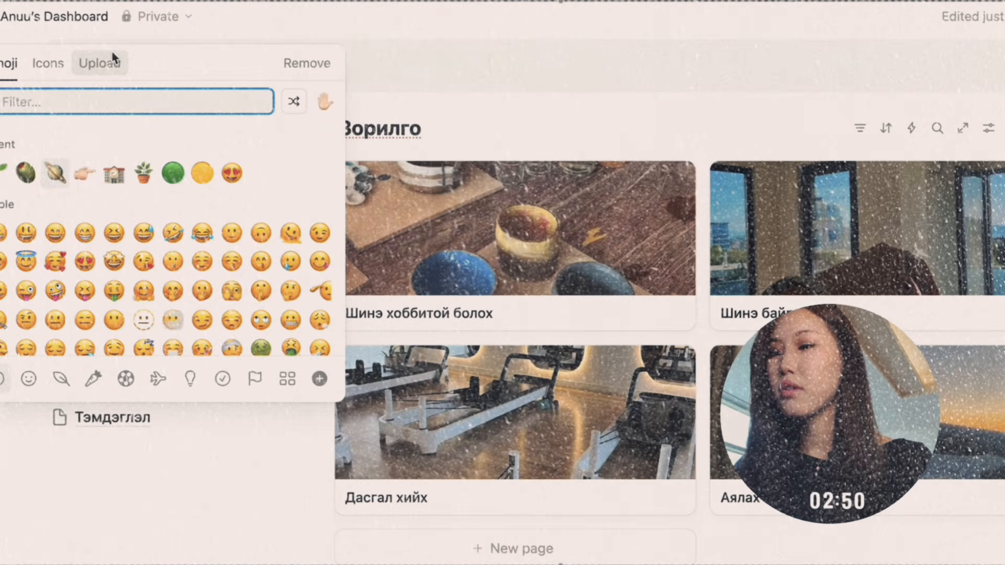
left_click(99, 62)
left_click(167, 314)
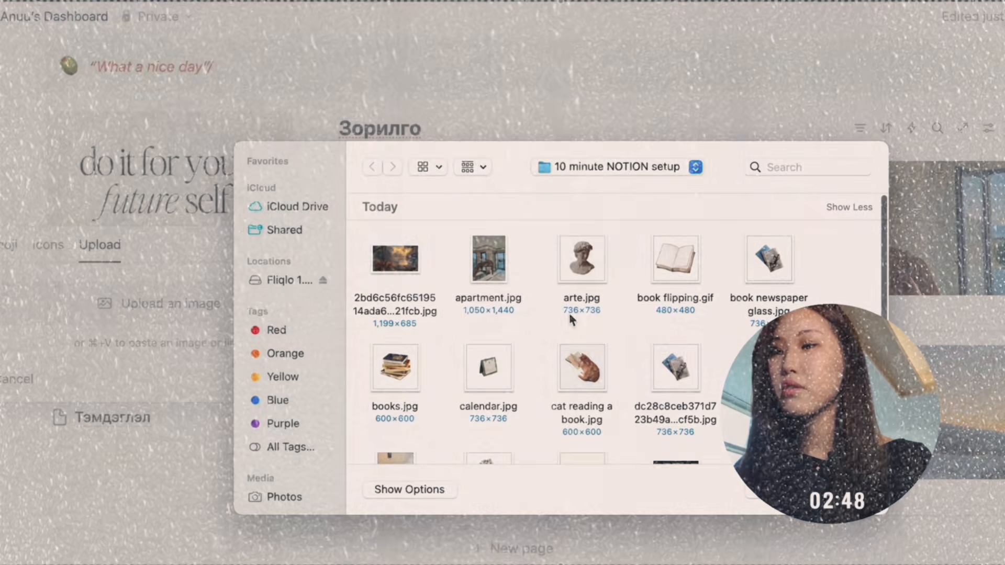
scroll(579, 367, "down", 2)
left_click(400, 319)
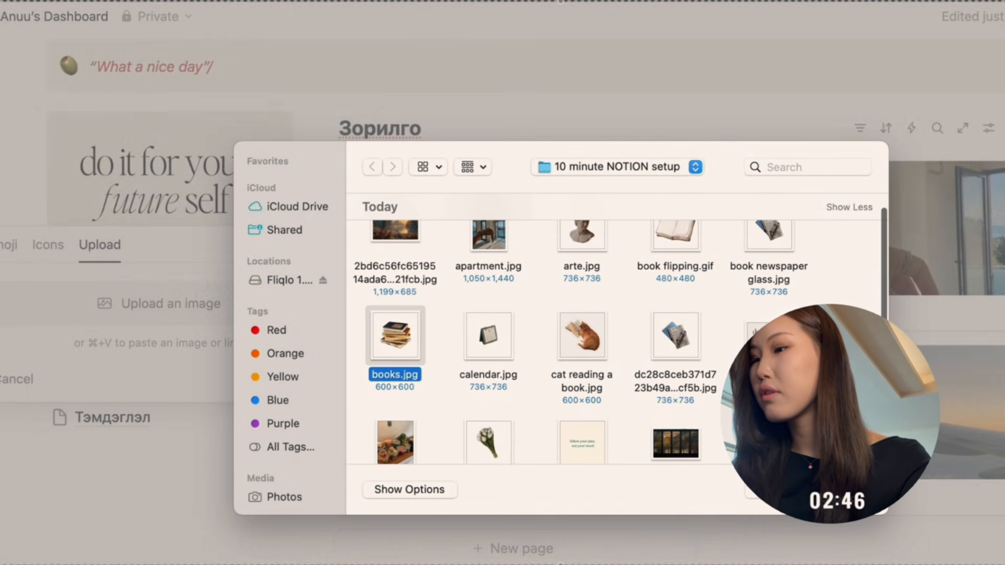
key("Return")
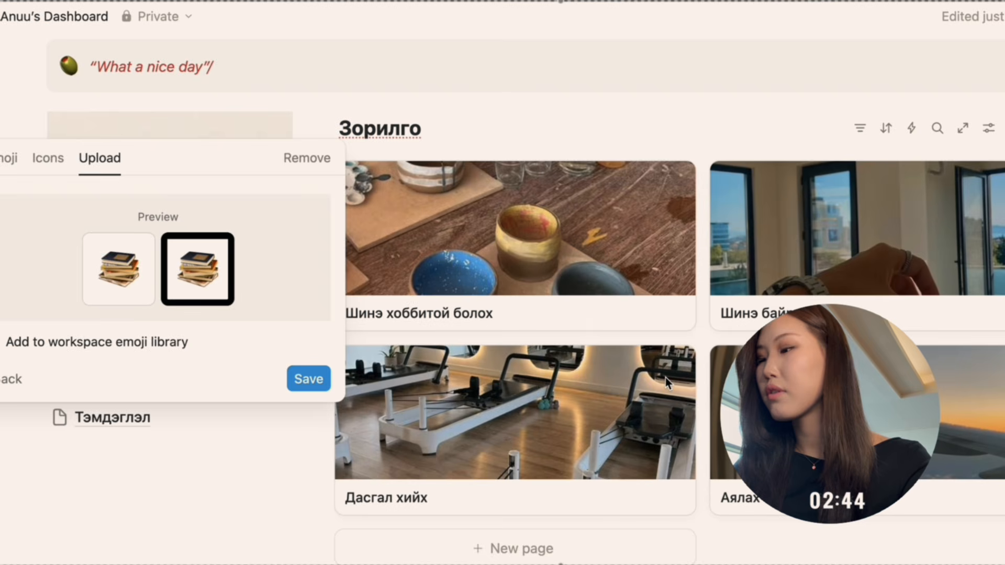
left_click(309, 378)
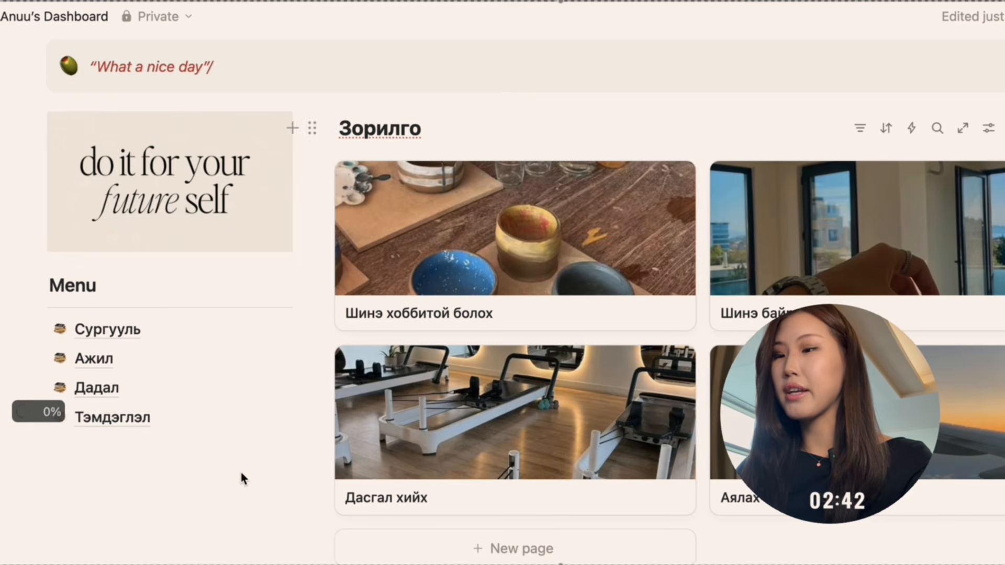
scroll(239, 473, "down", 3)
left_click(204, 521)
type("ю")
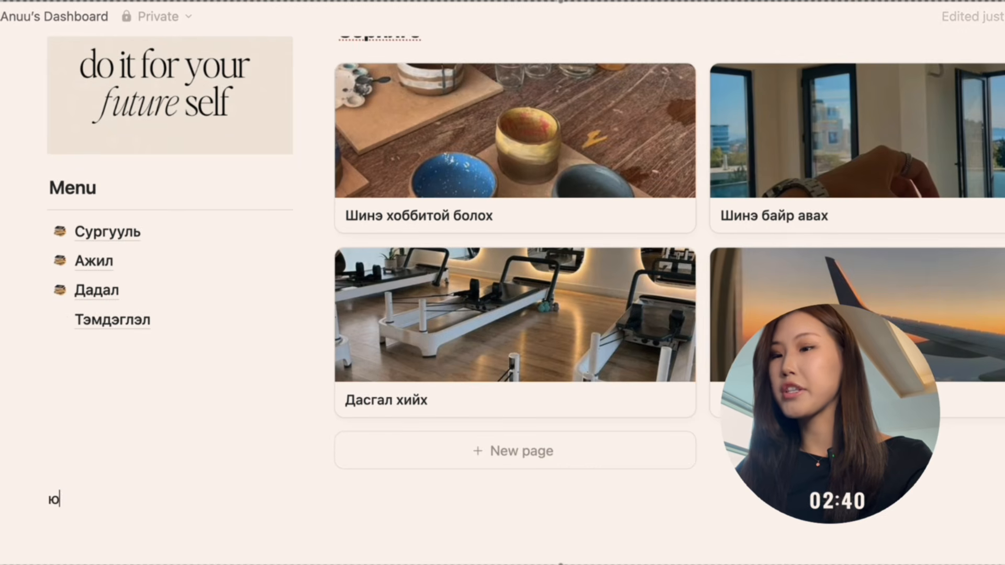
key("BackSpace")
type("/")
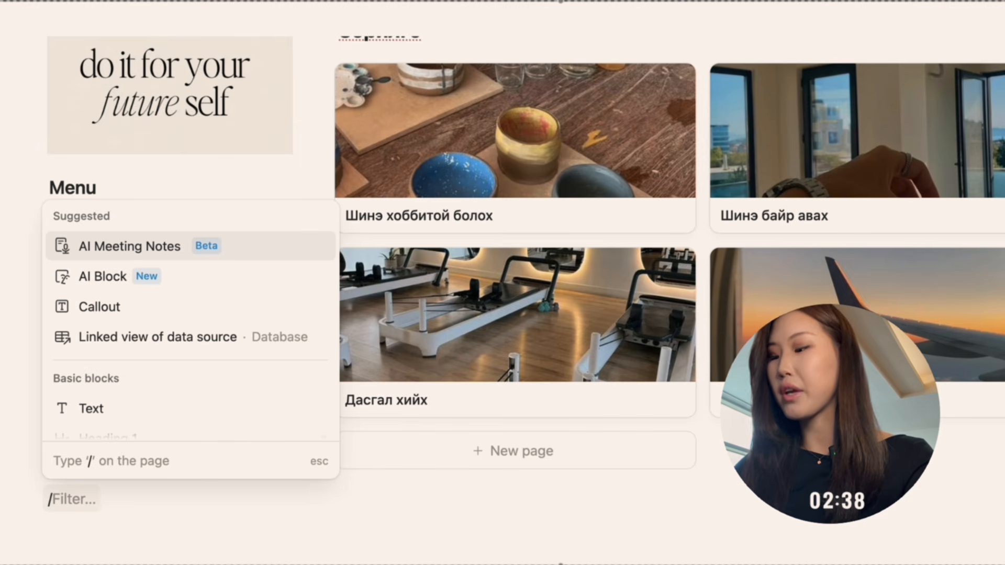
key("BackSpace")
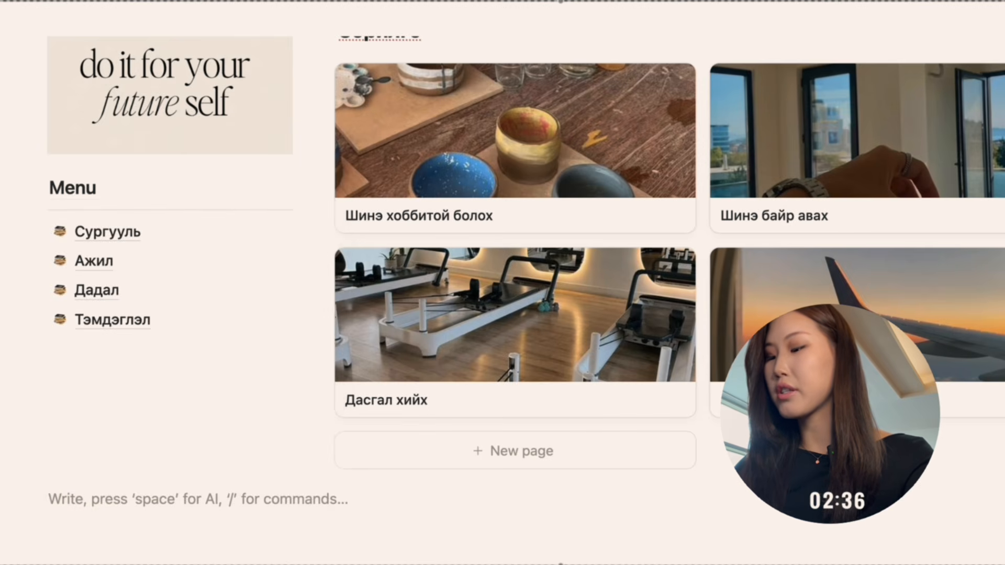
type("/")
key("BackSpace")
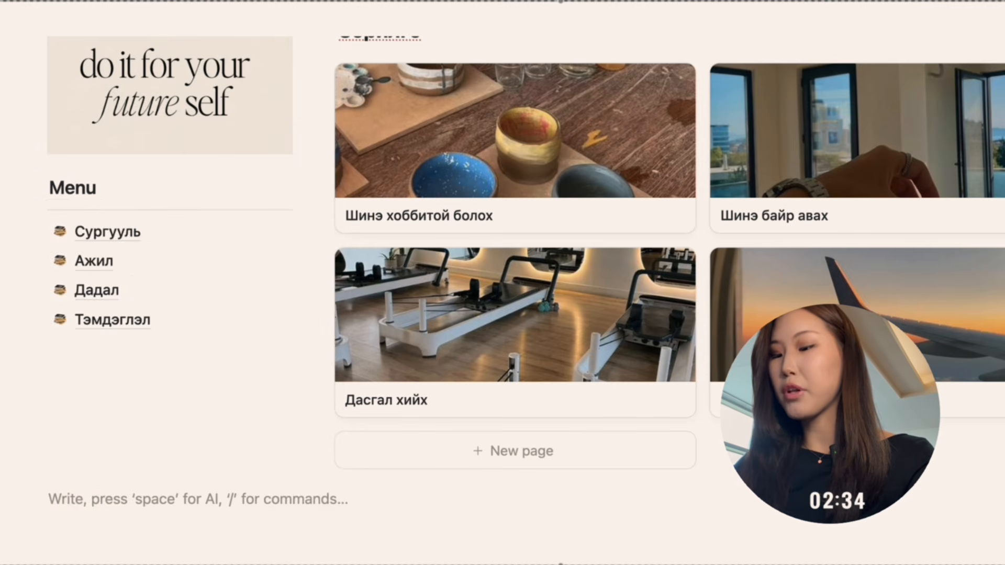
type("&")
key("BackSpace")
type("7 хоногийн")
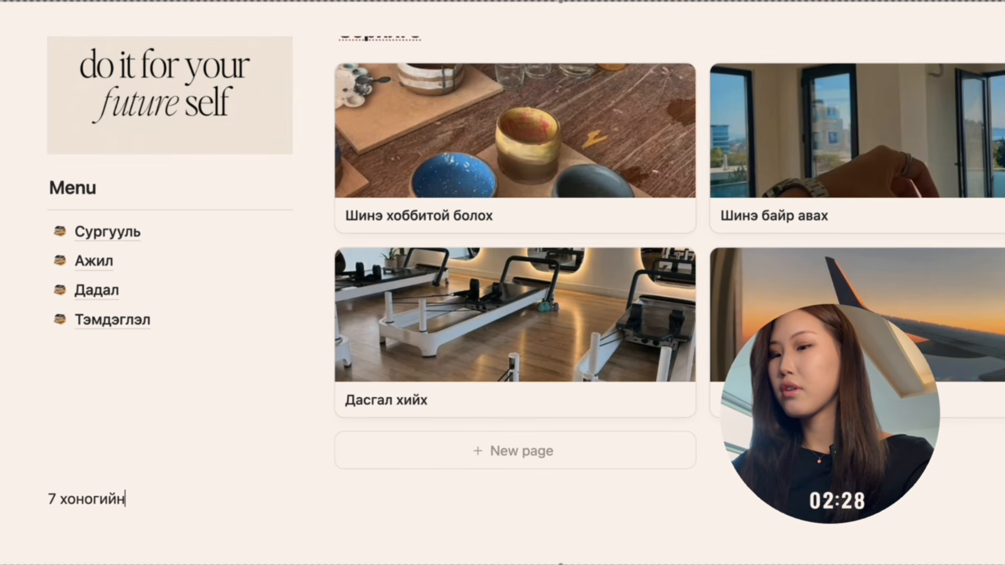
type(" x")
key("BackSpace")
key("BackSpace")
key("BackSpace")
type("x")
key("BackSpace")
Add a Heading 3 reading “7 хоногийн төлөвлөгөө” in the full-width area below the columns, with a divider under it.
type("/h3")
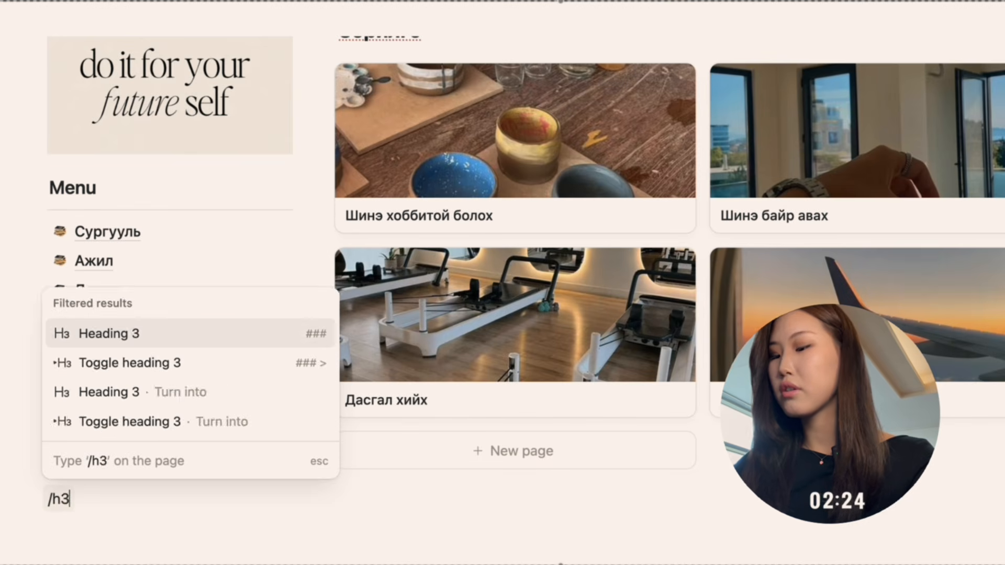
key("Return")
type("&")
key("BackSpace")
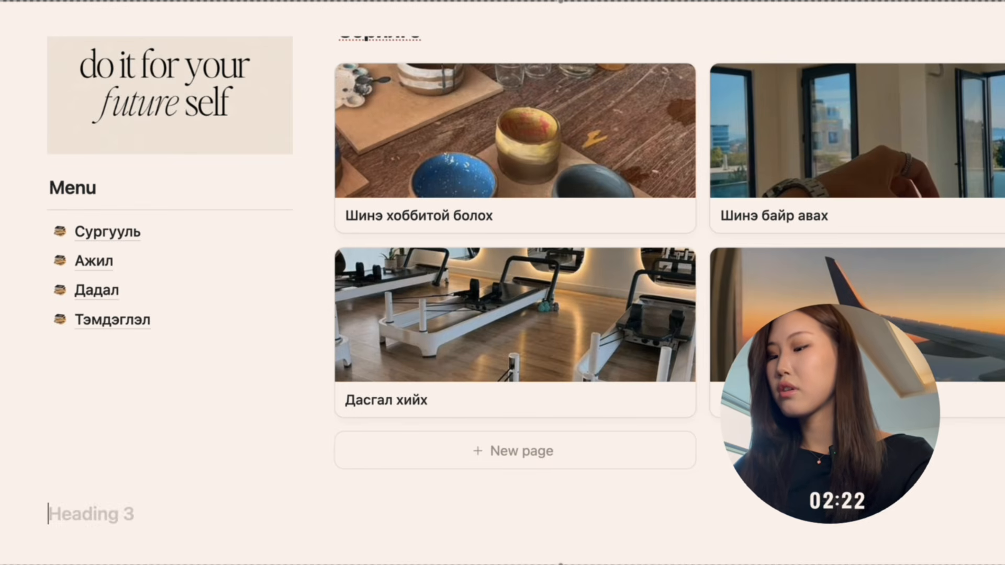
type("7")
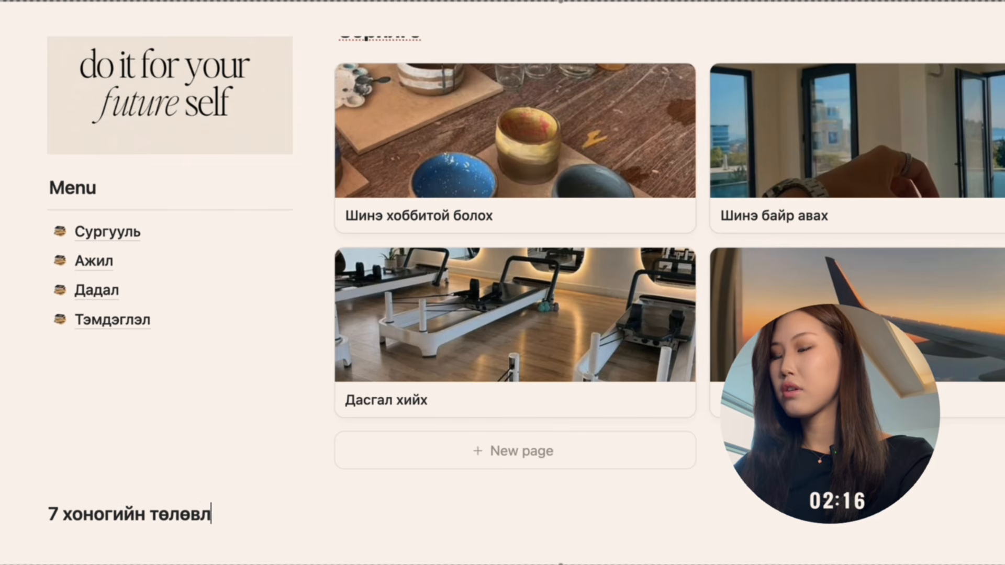
type("хоногийн төлөвлөгөө")
key("Return")
type("---")
Insert a callout reading “Даваа” under the “7 хоногийн төлөвлөгөө” divider.
scroll(514, 300, "down", 2)
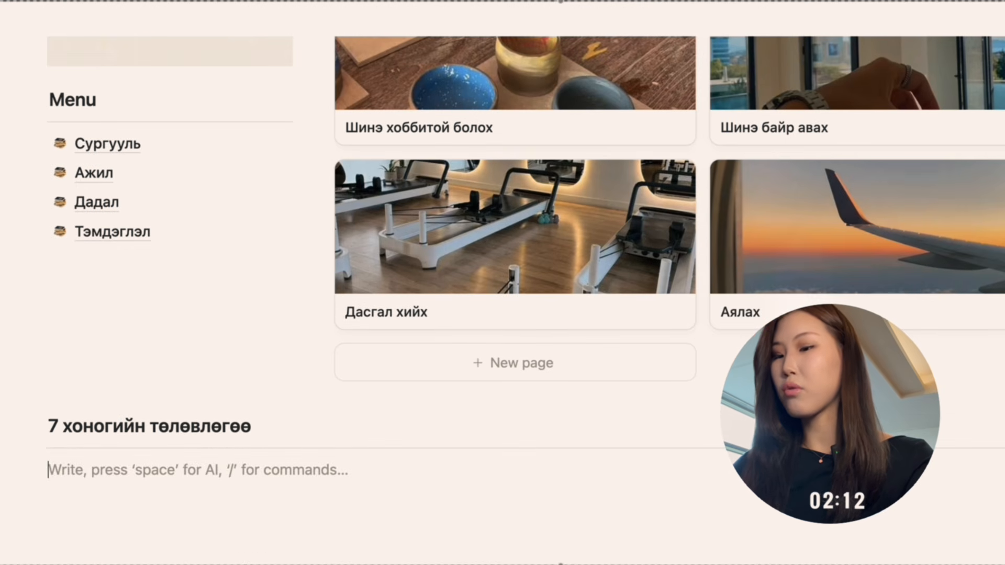
type("/")
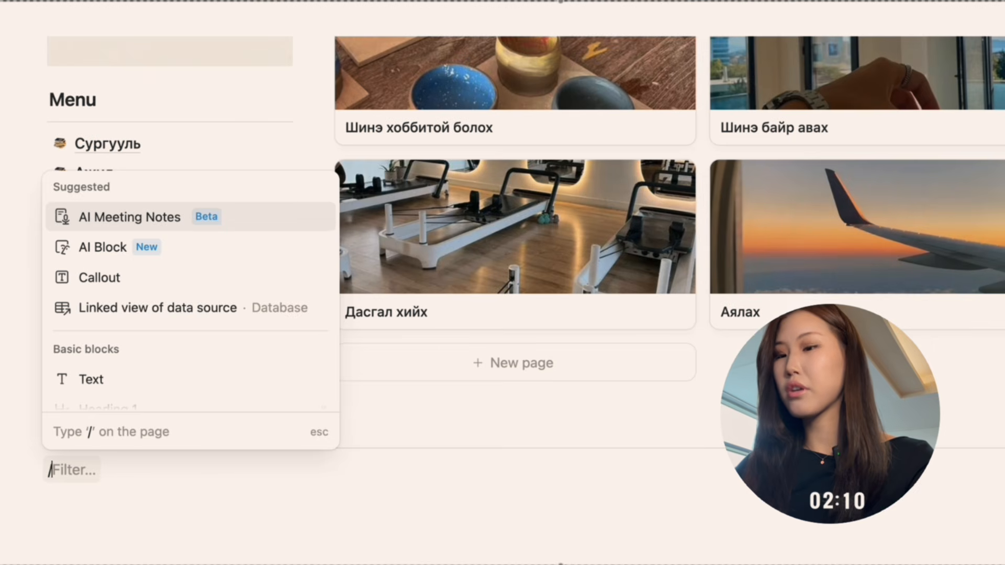
type("cal")
key("Return")
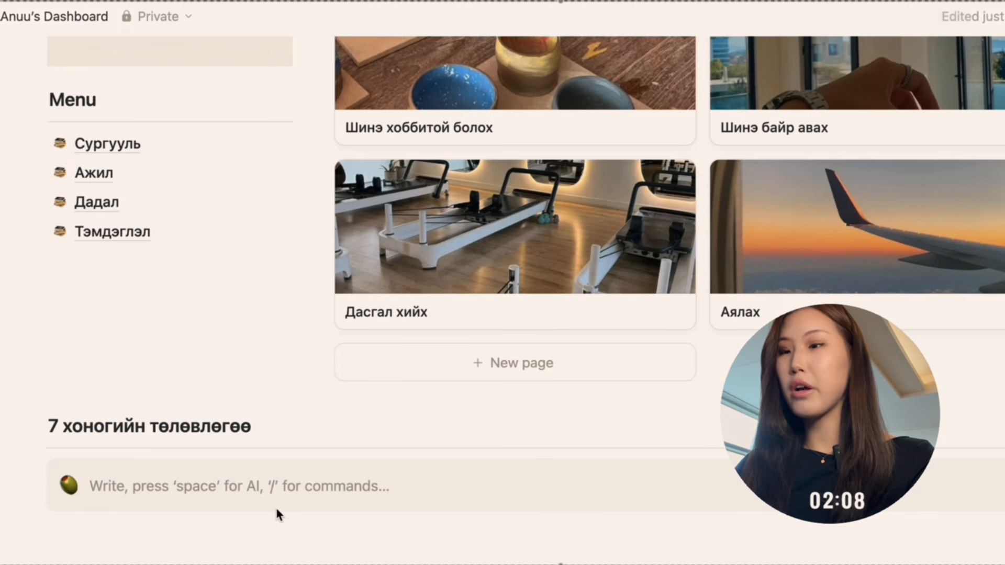
type(":g.")
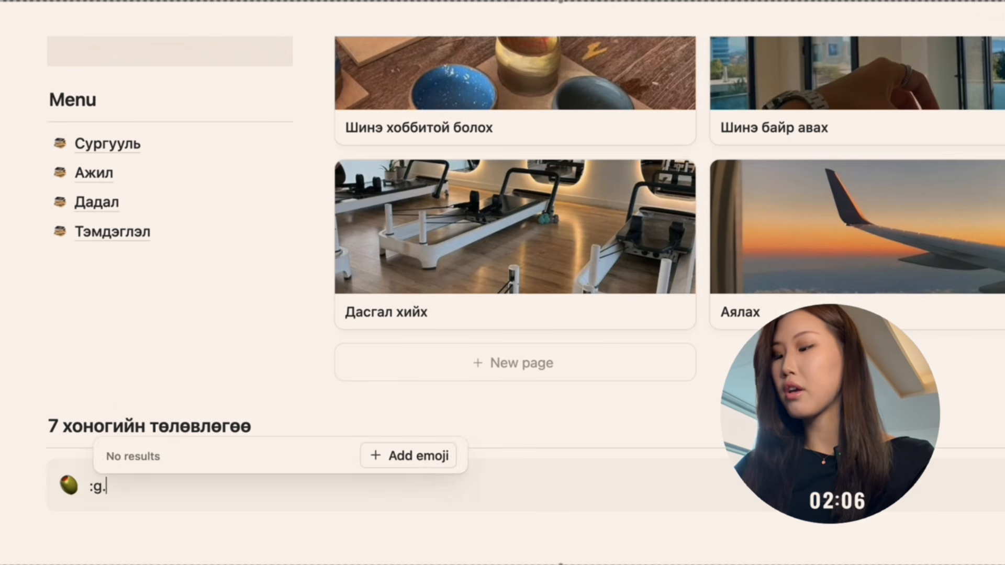
key("BackSpace")
key("BackSpace")
key("BackSpace")
type("Даваа")
Give the “Даваа” callout a light peach-toned background color and remove its olive icon.
left_click(29, 473)
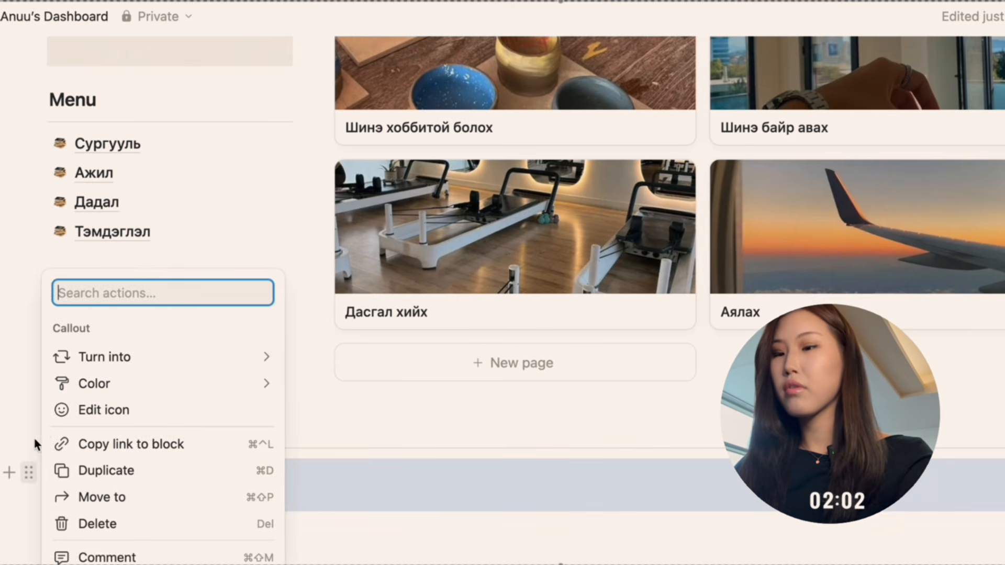
mouse_move(94, 370)
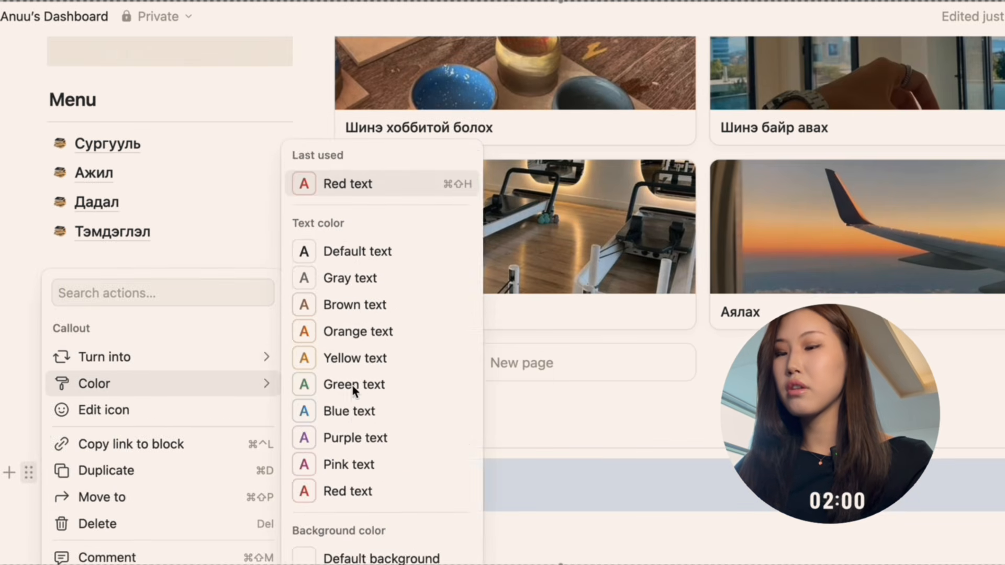
scroll(354, 400, "down", 2)
scroll(354, 403, "down", 3)
left_click(364, 430)
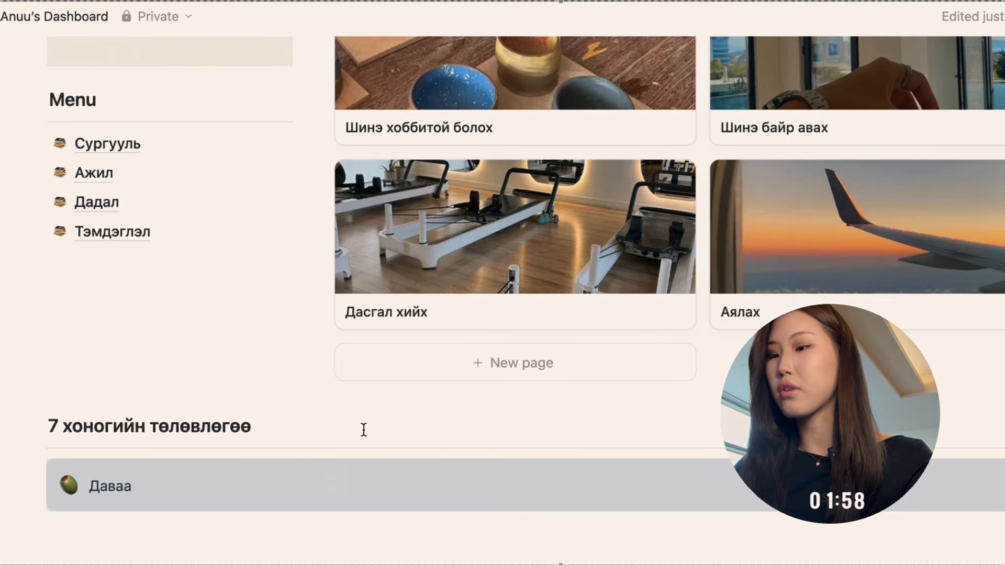
left_click(66, 484)
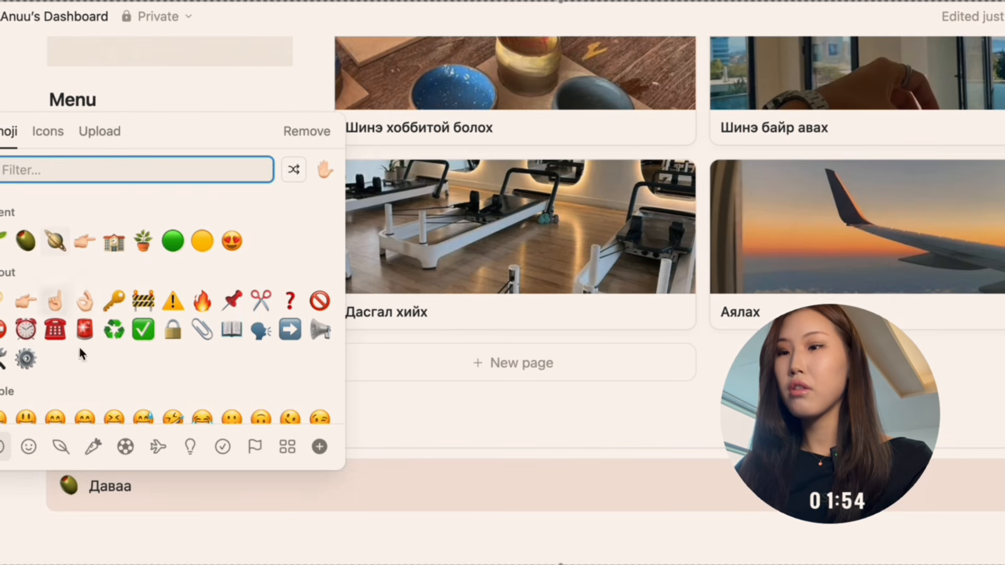
left_click(307, 131)
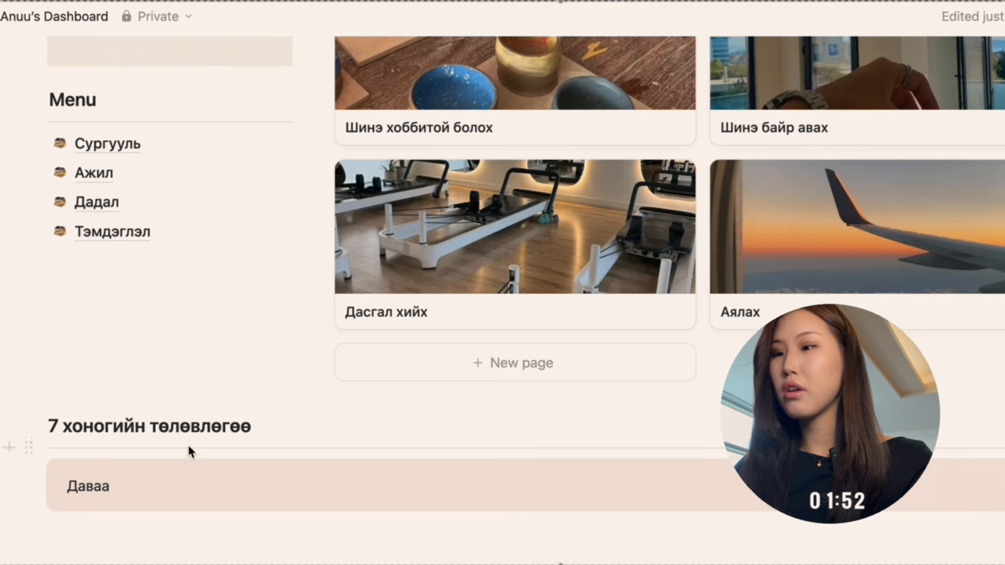
Duplicate the “Даваа” callout three times so that four callouts are stacked under the weekly plan heading.
scroll(26, 476, "down", 1)
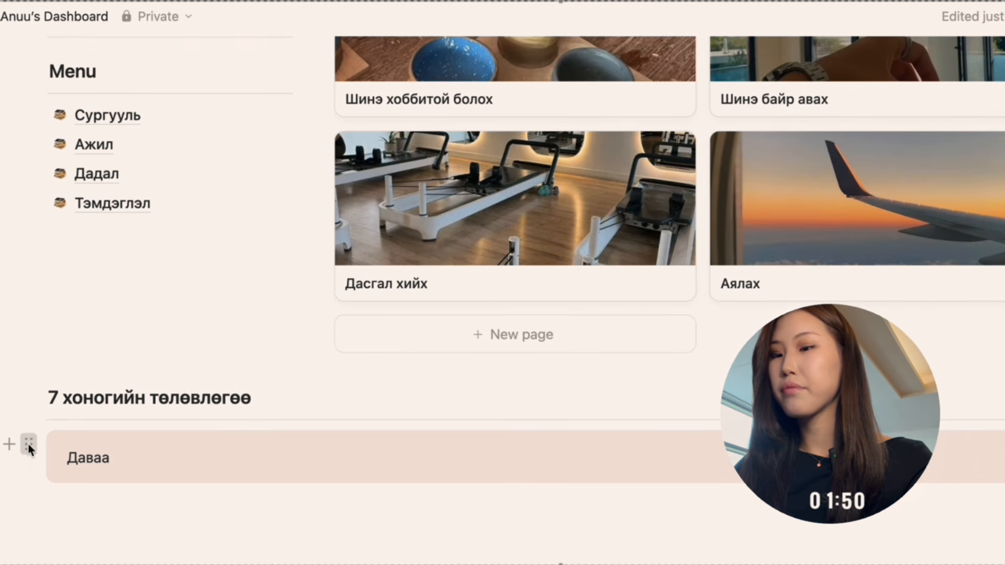
left_click(29, 444)
left_click(83, 445)
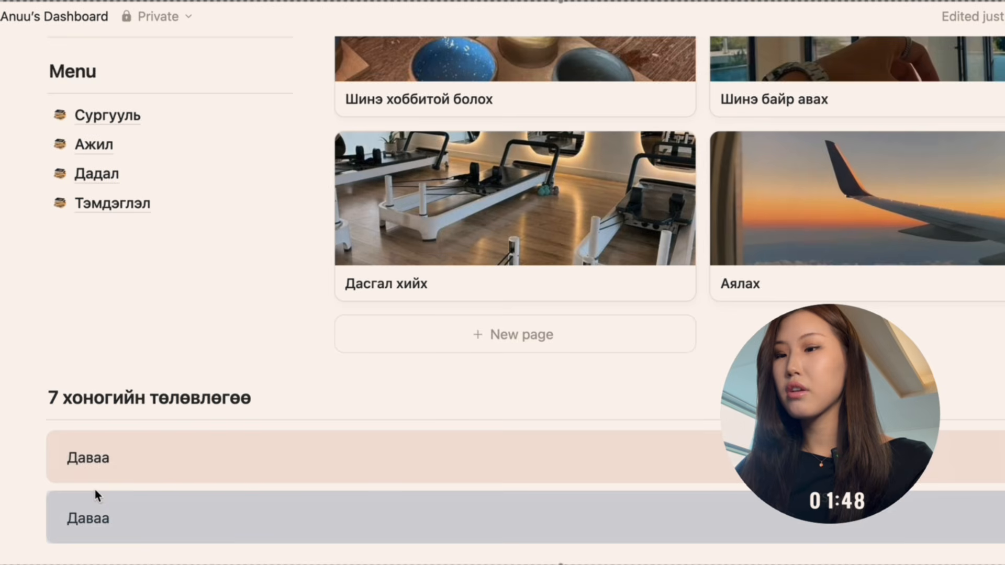
scroll(47, 456, "down", 2)
left_click(27, 442)
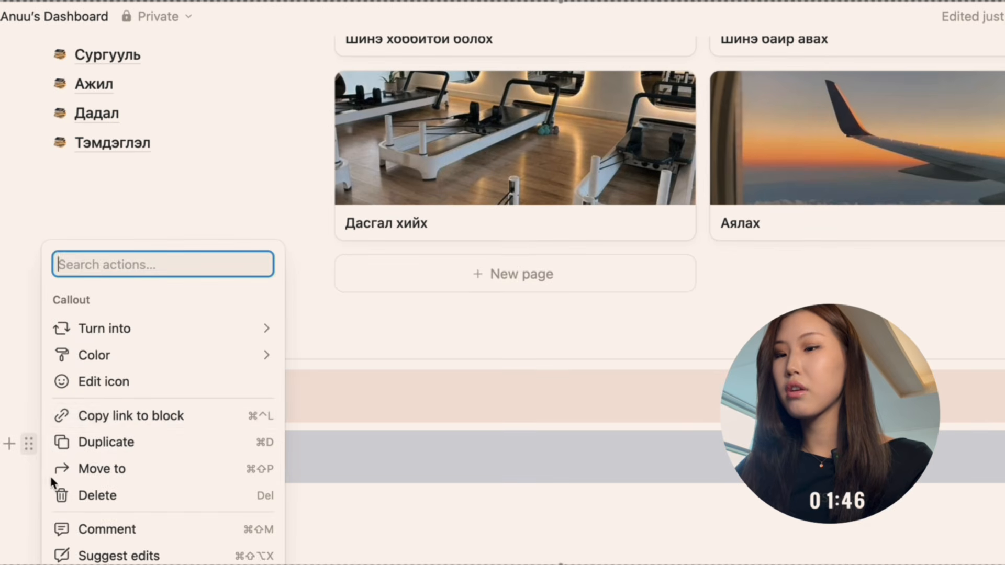
left_click(108, 443)
scroll(103, 480, "down", 1)
scroll(103, 480, "down", 1)
left_click(28, 443)
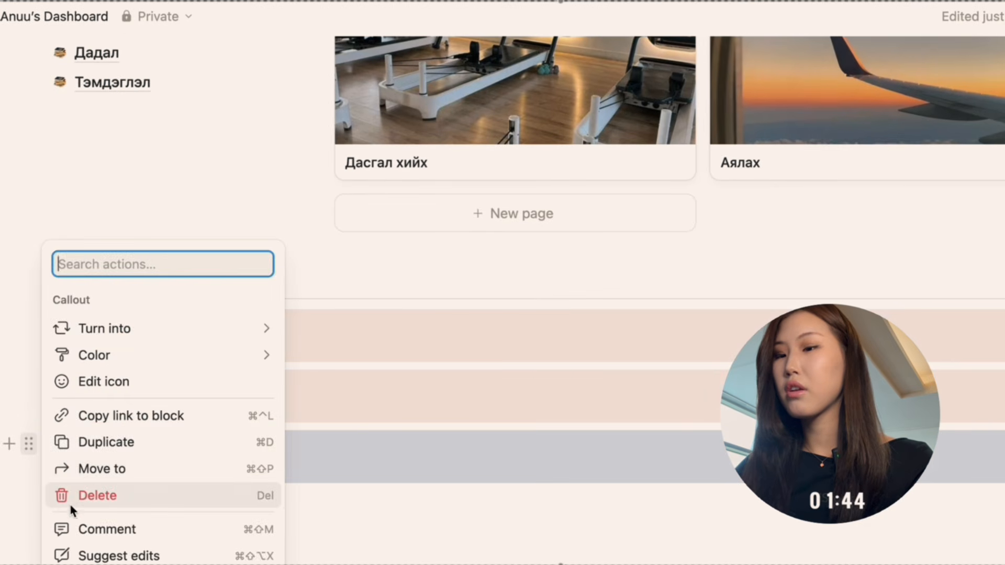
left_click(107, 453)
Select all four “Даваа” callouts and duplicate them together.
scroll(108, 482, "down", 2)
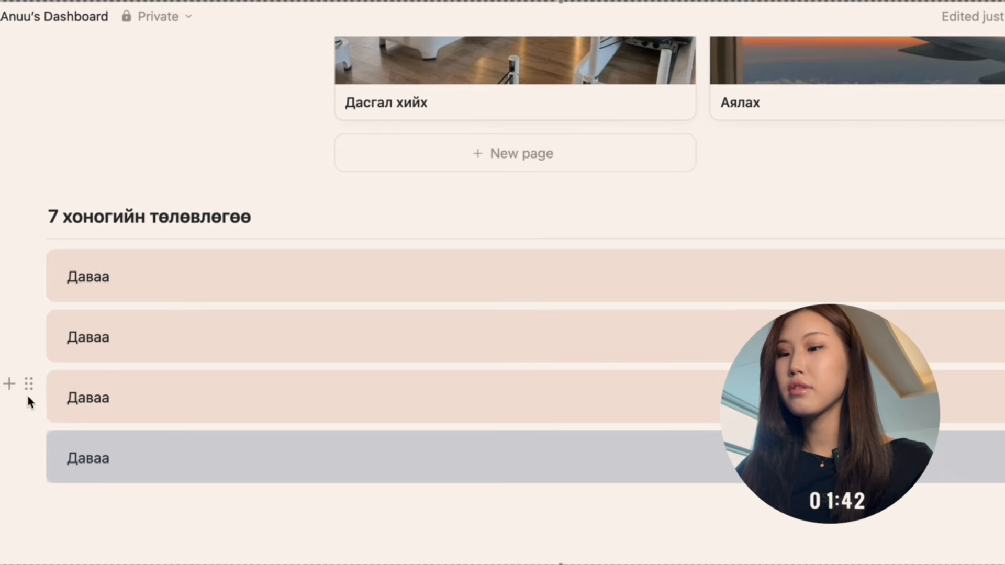
left_click_drag(125, 529, 37, 258)
left_click(30, 260)
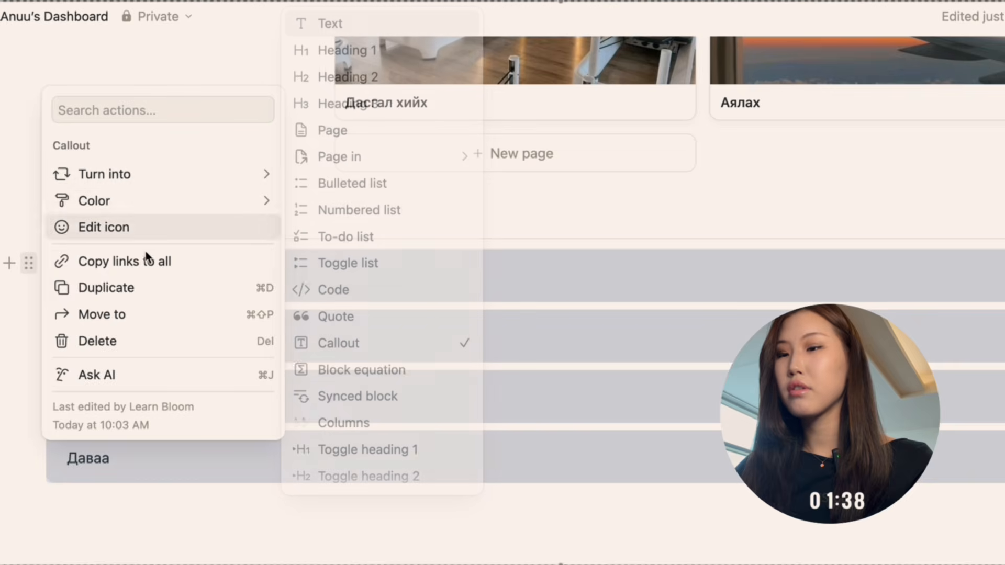
left_click(144, 286)
scroll(148, 375, "down", 5)
scroll(148, 375, "up", 3)
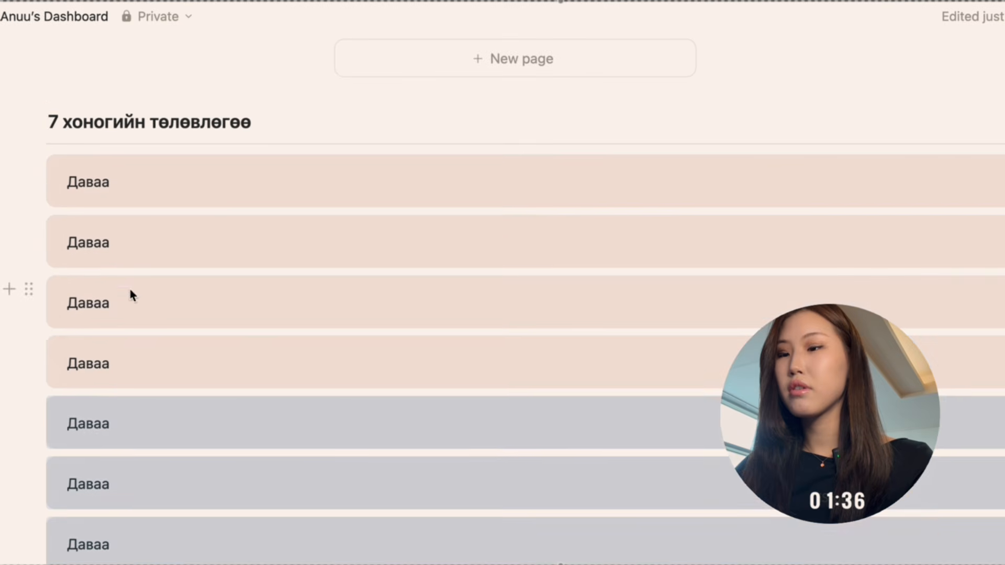
Rename the second, third and fourth weekly plan callouts to “Мягмар”, “Лхагва” and “Пүрэв”.
left_click(120, 237)
double_click(84, 229)
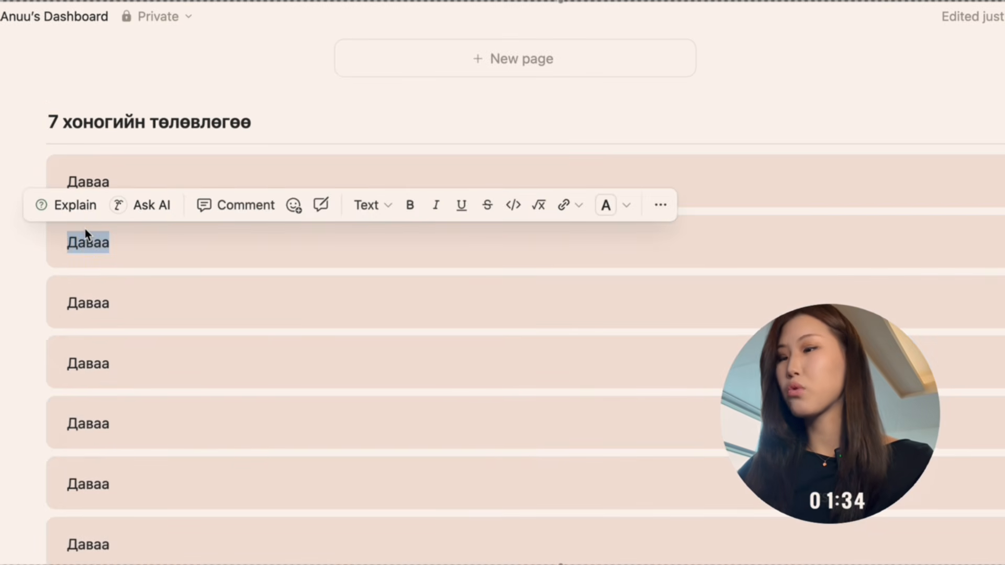
type("Мягм")
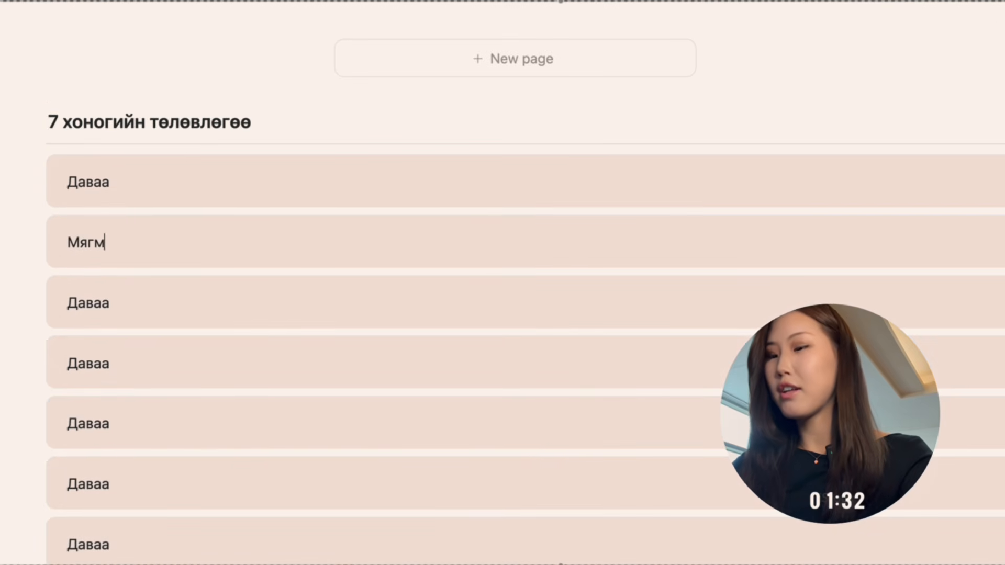
type("ар")
double_click(90, 300)
type("л")
key("BackSpace")
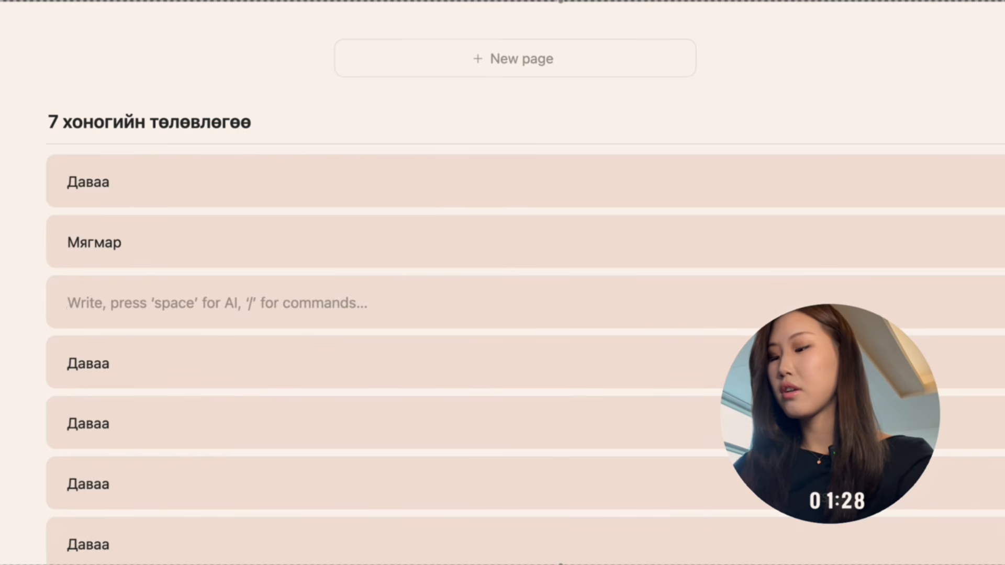
type("Лхагв")
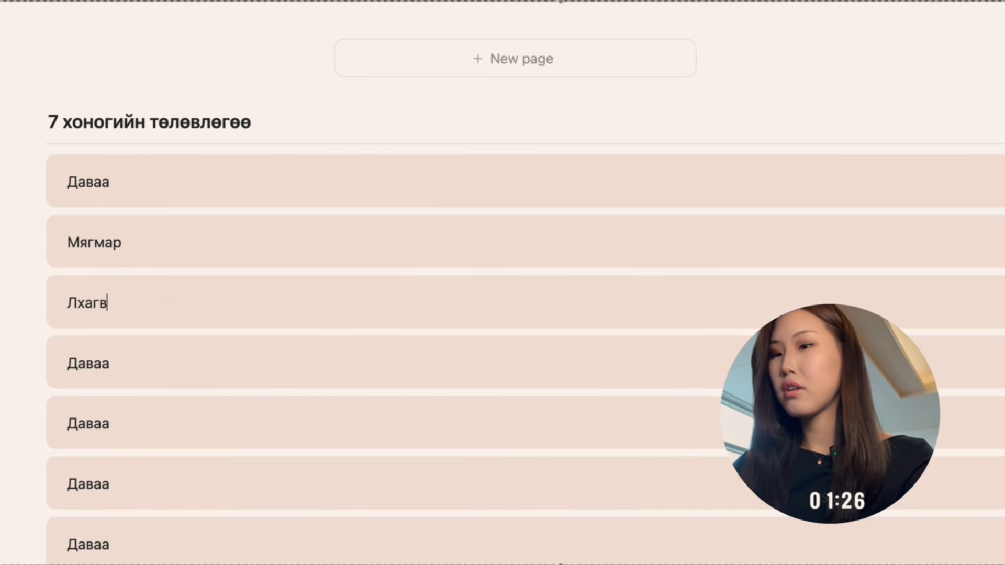
key("BackSpace")
type("Пүрэв")
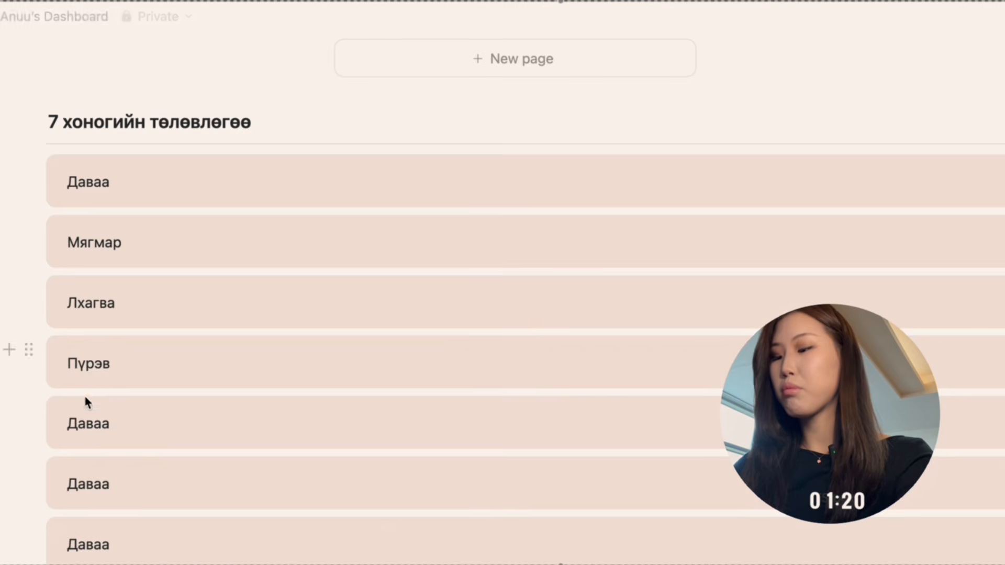
Rename the fifth, sixth and seventh weekly plan callouts to “Баасан”, “Бямба” and “Ням”.
double_click(84, 422)
type("Баас")
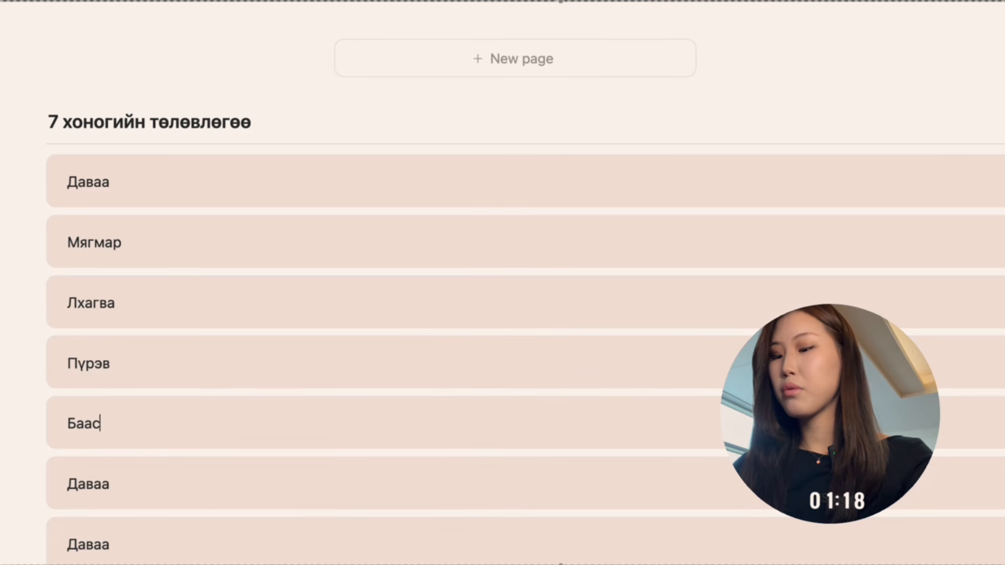
double_click(74, 483)
type("Ыяс")
key("BackSpace")
key("BackSpace")
key("BackSpace")
type("Бямба")
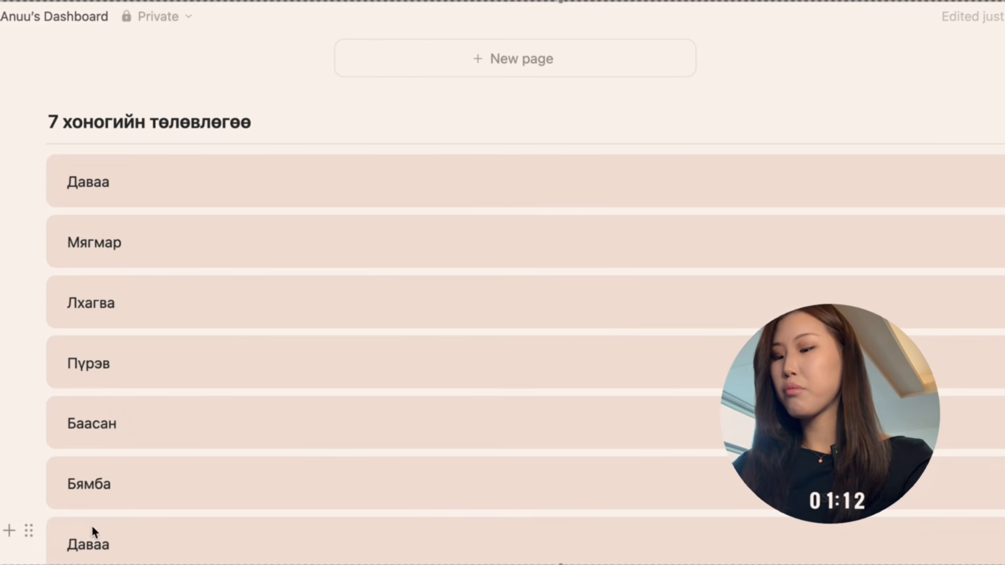
double_click(90, 543)
type("Эям")
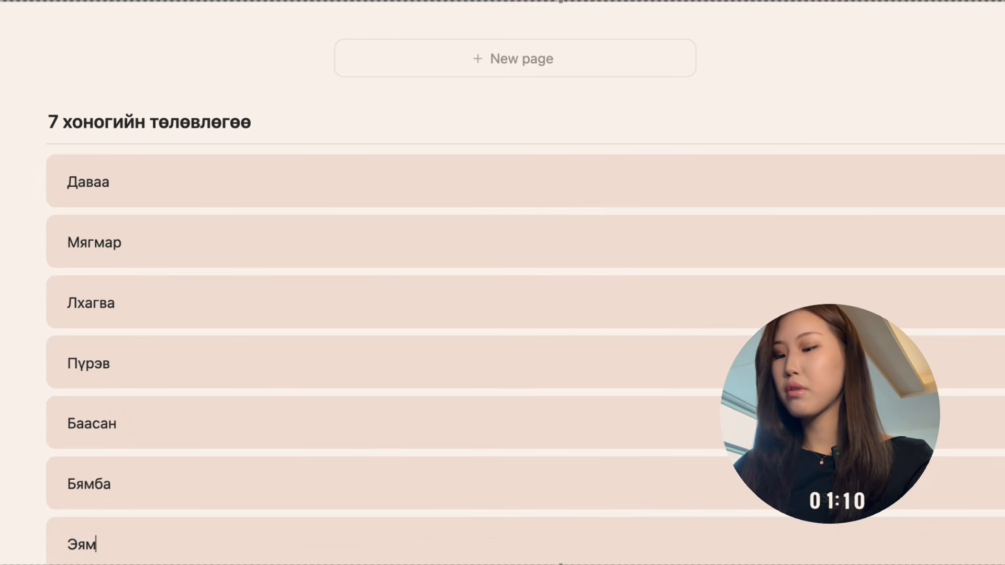
key("BackSpace")
key("BackSpace")
key("BackSpace")
type("Ня")
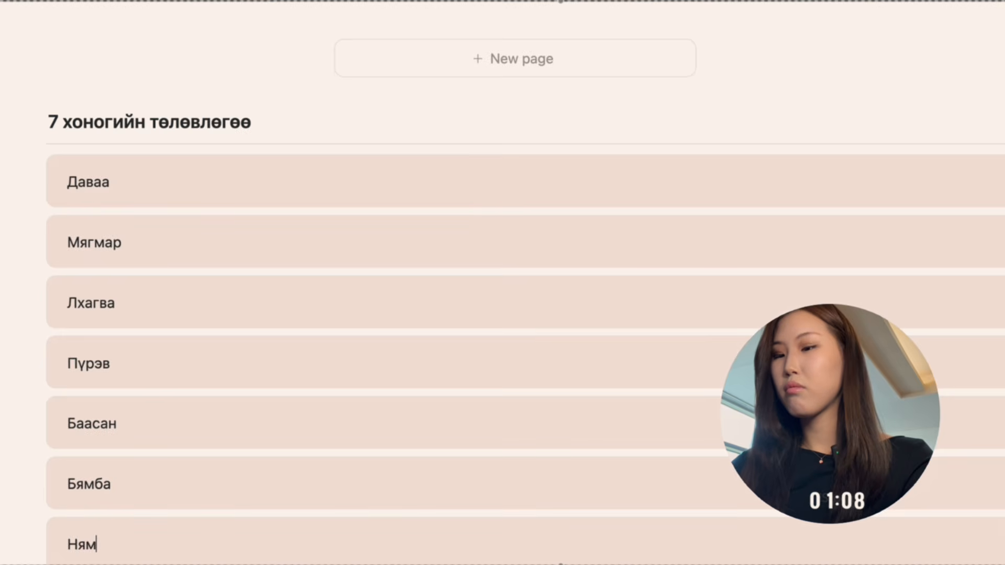
Delete the surplus eighth callout below “Ням”.
scroll(502, 314, "down", 3)
left_click(30, 444)
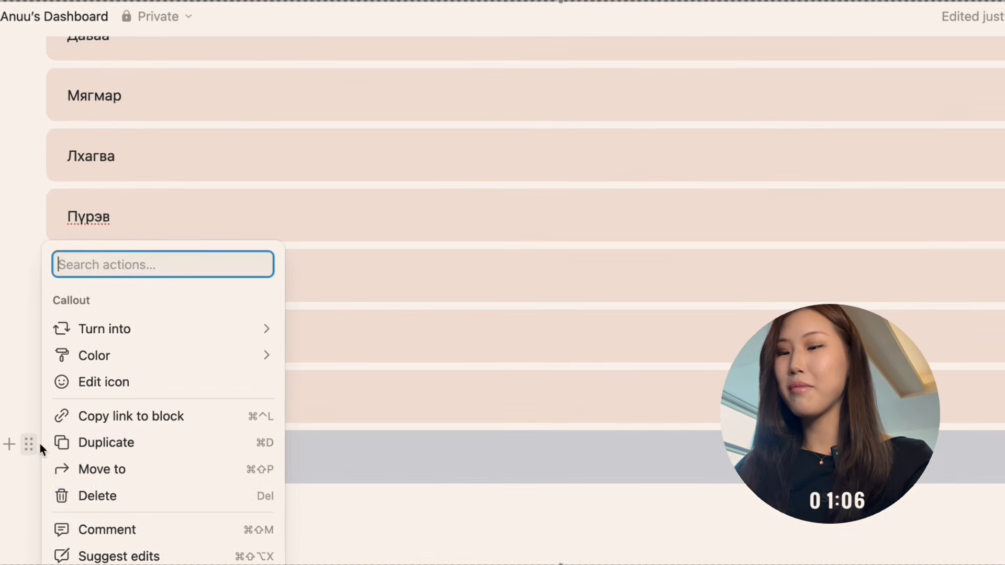
left_click(94, 496)
scroll(120, 311, "up", 4)
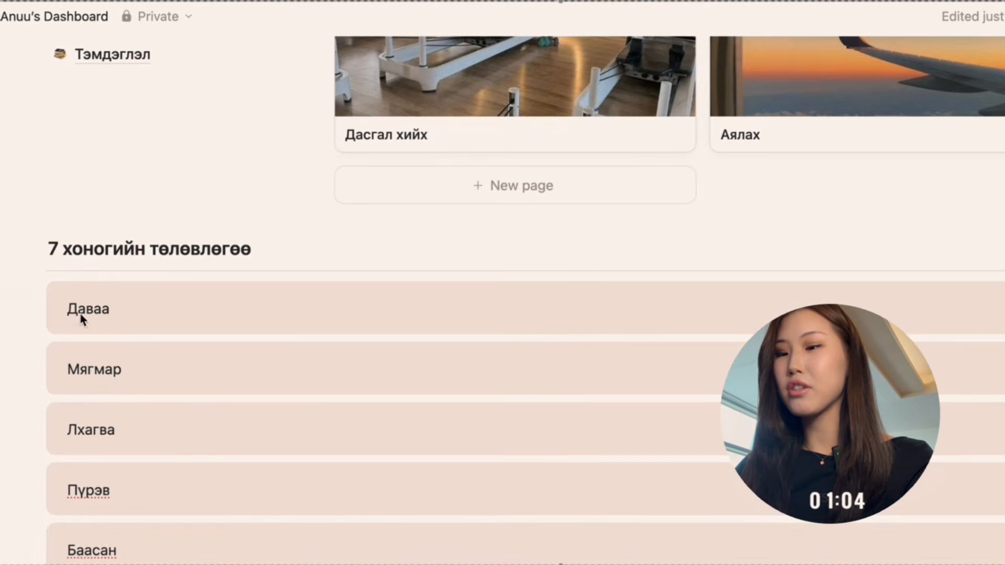
Move the “Мягмар”, “Лхагва” and “Пүрэв” callouts beside “Даваа” to form one row of four columns.
left_click_drag(29, 360, 1000, 311)
left_click_drag(30, 377, 998, 319)
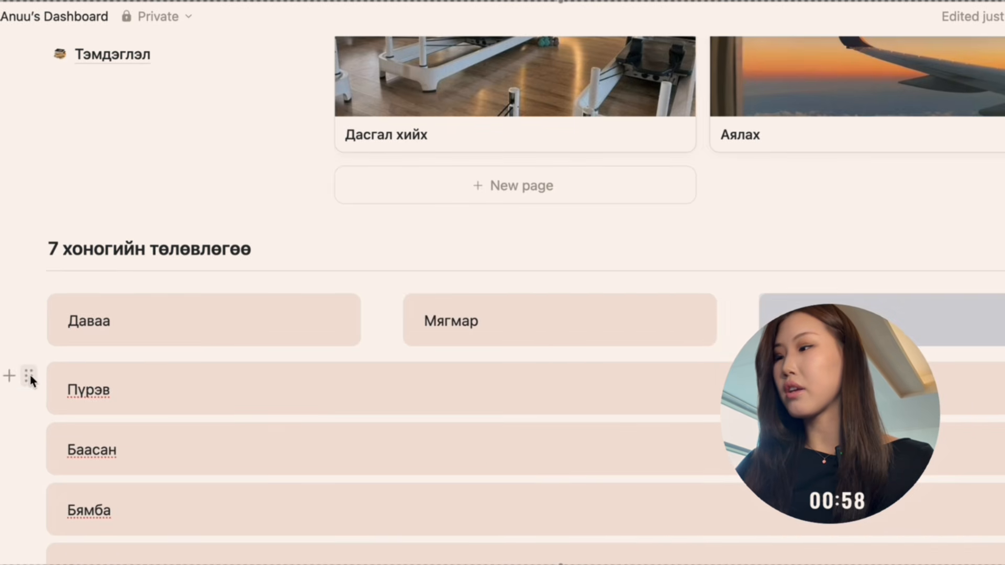
left_click_drag(27, 378, 1001, 317)
scroll(398, 359, "down", 2)
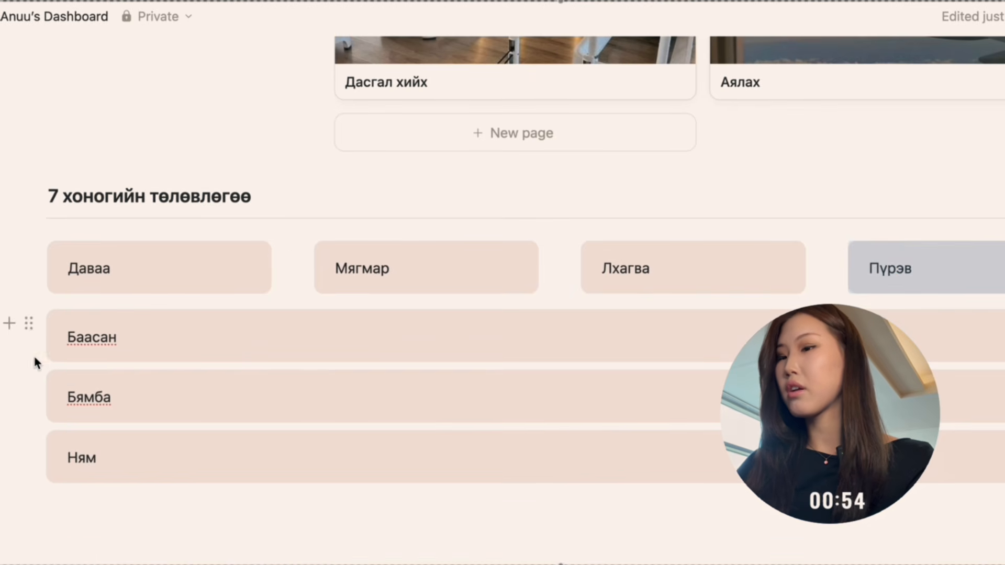
Move the “Бямба” and “Ням” callouts beside “Баасан” to form a second row of three columns.
left_click(172, 386)
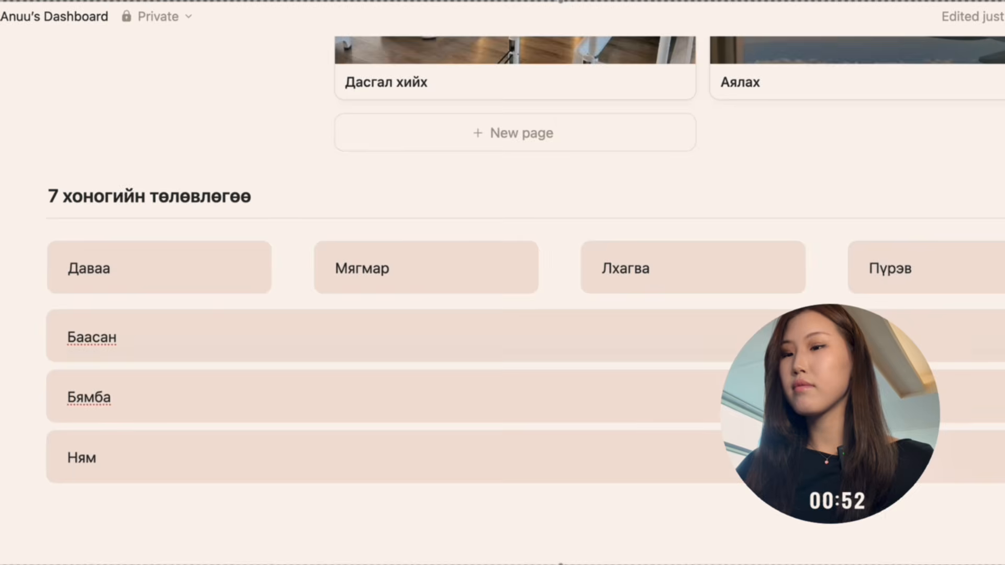
left_click_drag(29, 383, 1001, 336)
left_click_drag(30, 447, 994, 389)
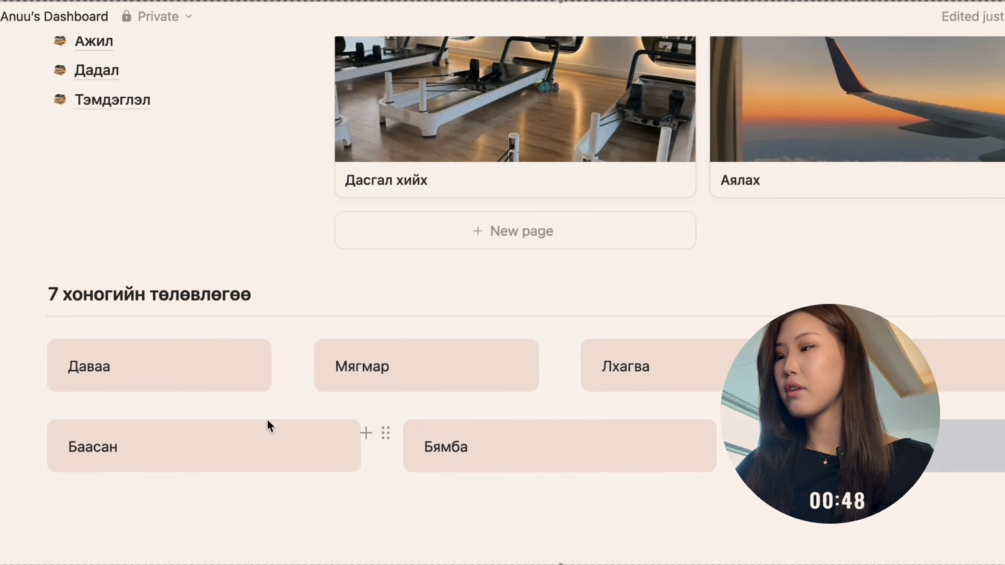
Insert an empty to-do list item directly under the “Даваа” callout.
left_click(225, 399)
type("ю")
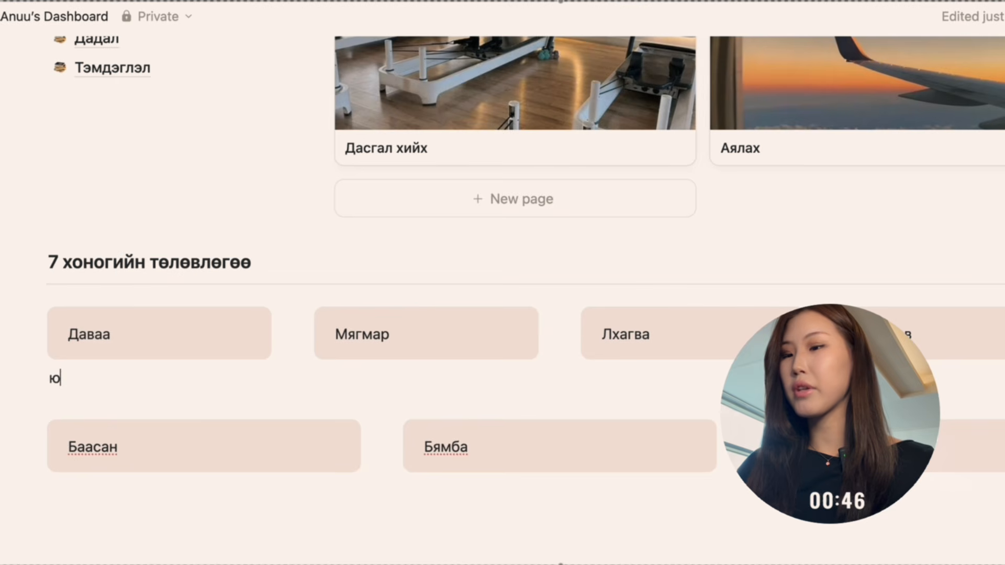
key("BackSpace")
type("/")
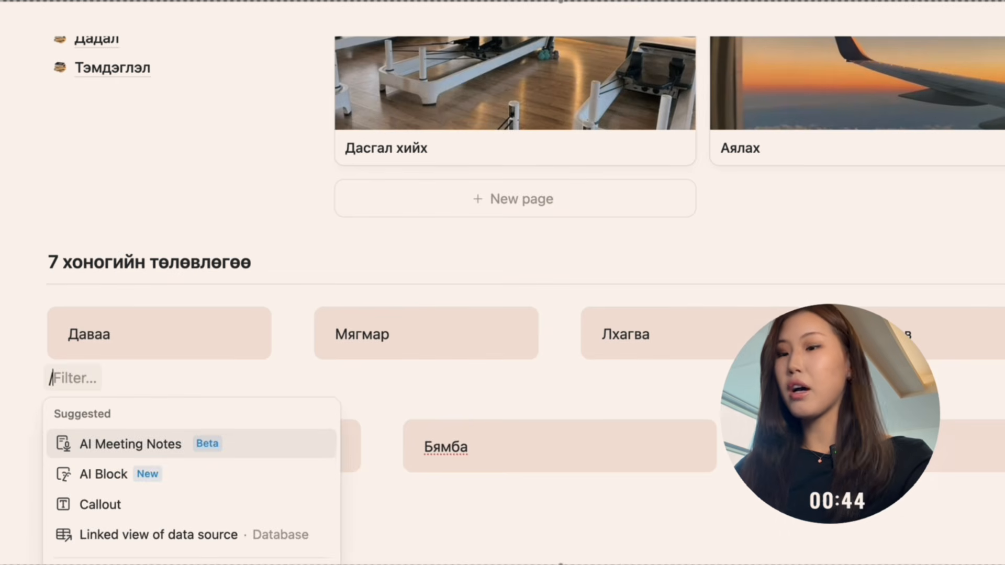
type("to")
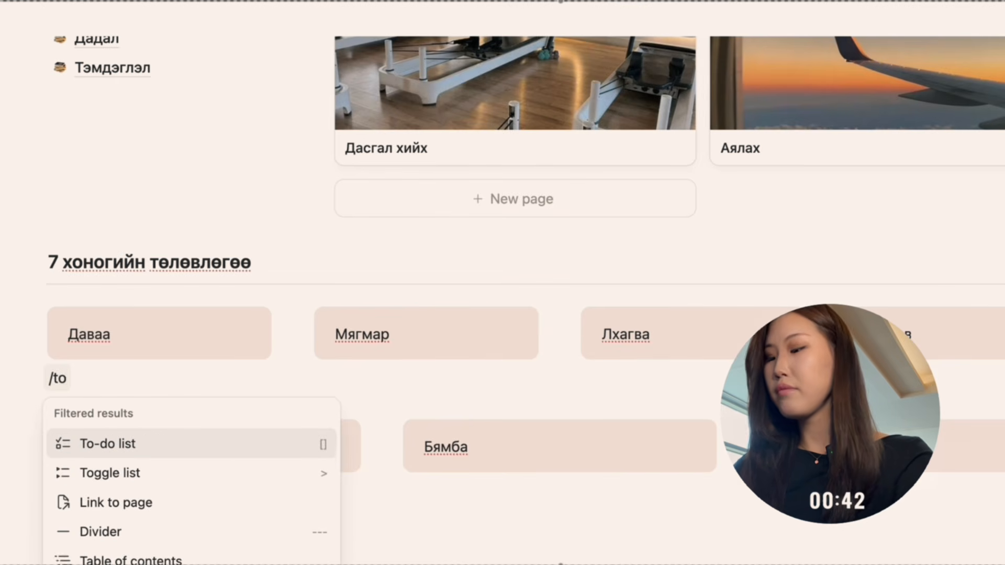
key("Return")
key("BackSpace")
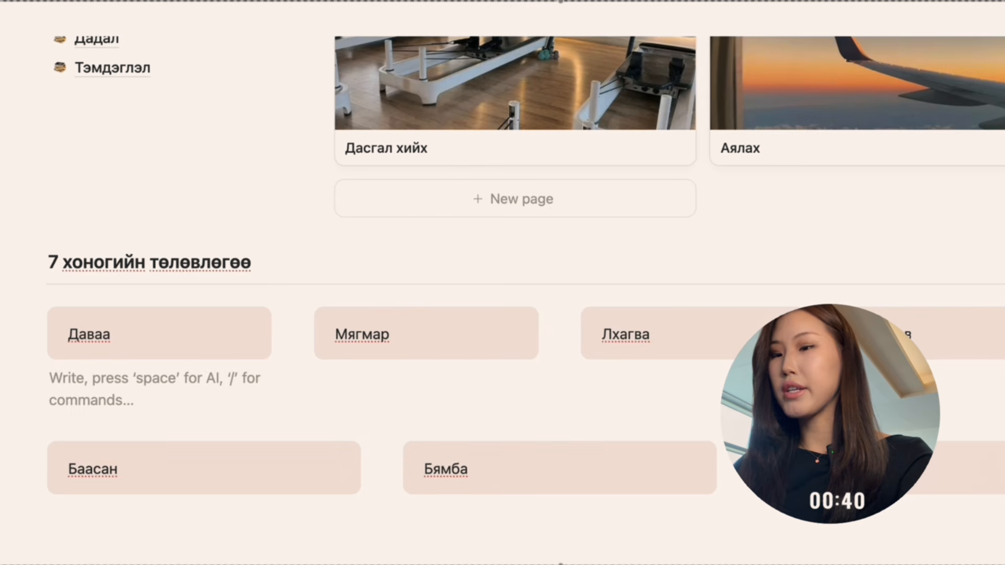
type("t")
key("BackSpace")
type("/")
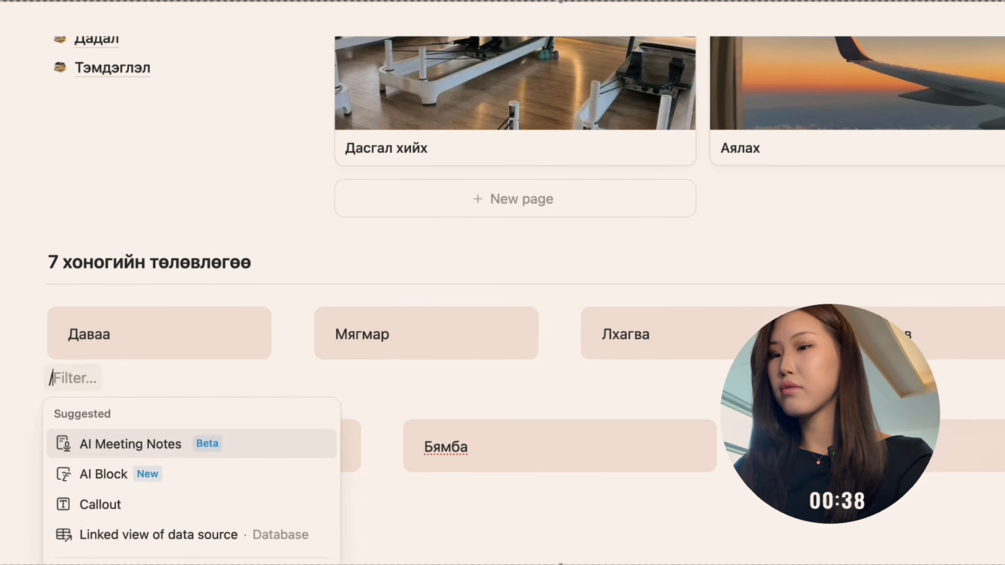
type("to")
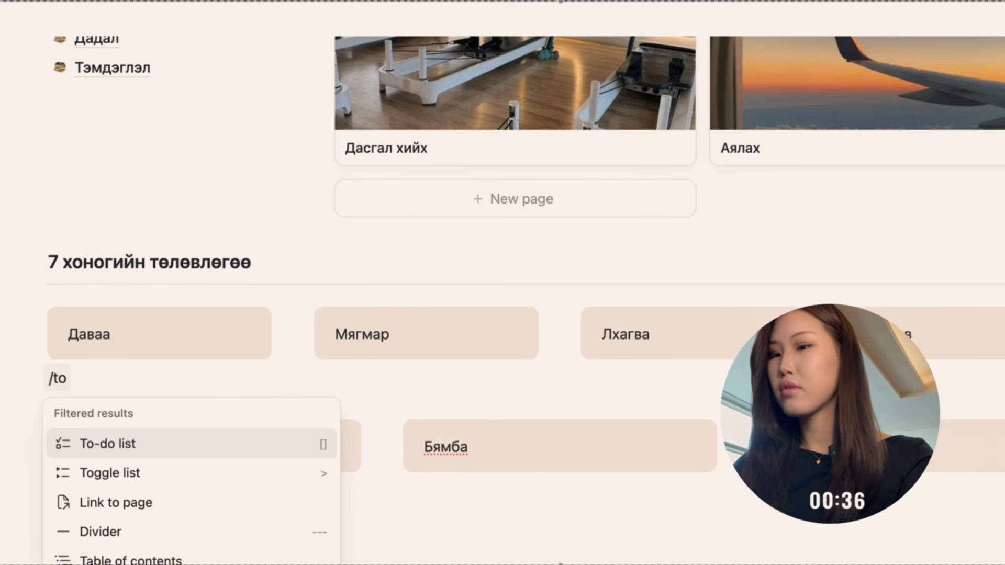
key("Return")
scroll(415, 370, "up", 3)
scroll(415, 370, "down", 3)
Insert a new calendar view database below the second row of day callouts.
left_click(170, 518)
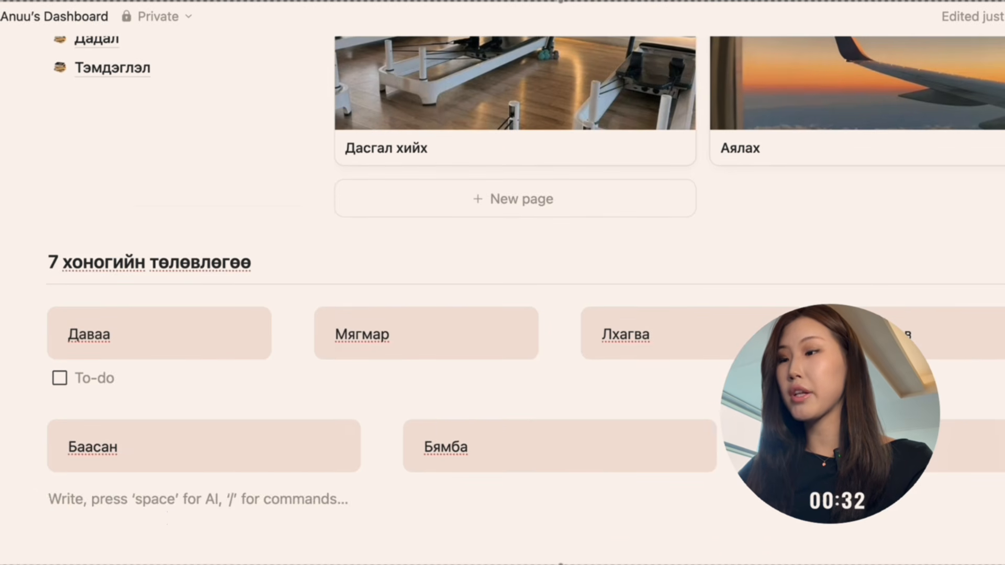
type("/cal")
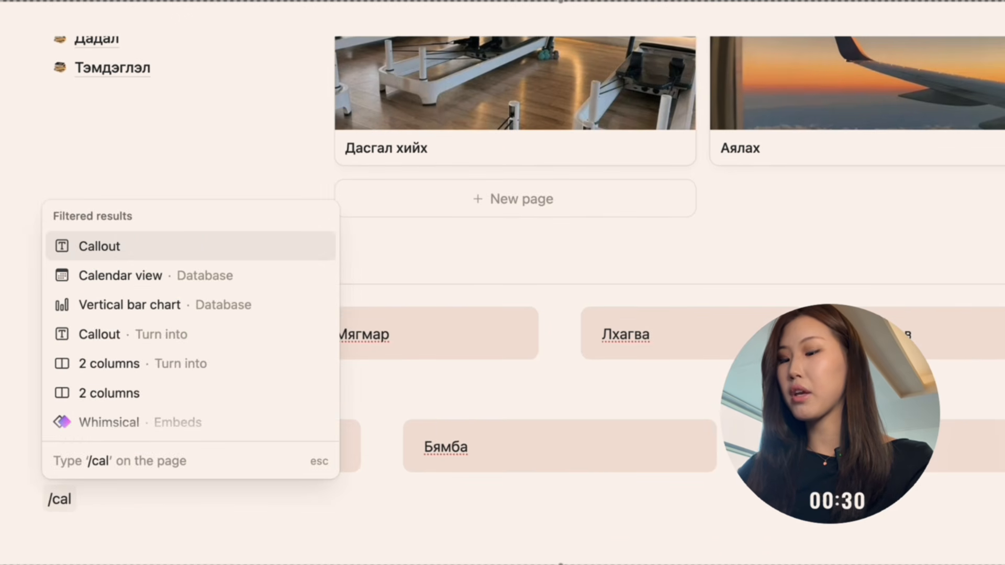
left_click(202, 278)
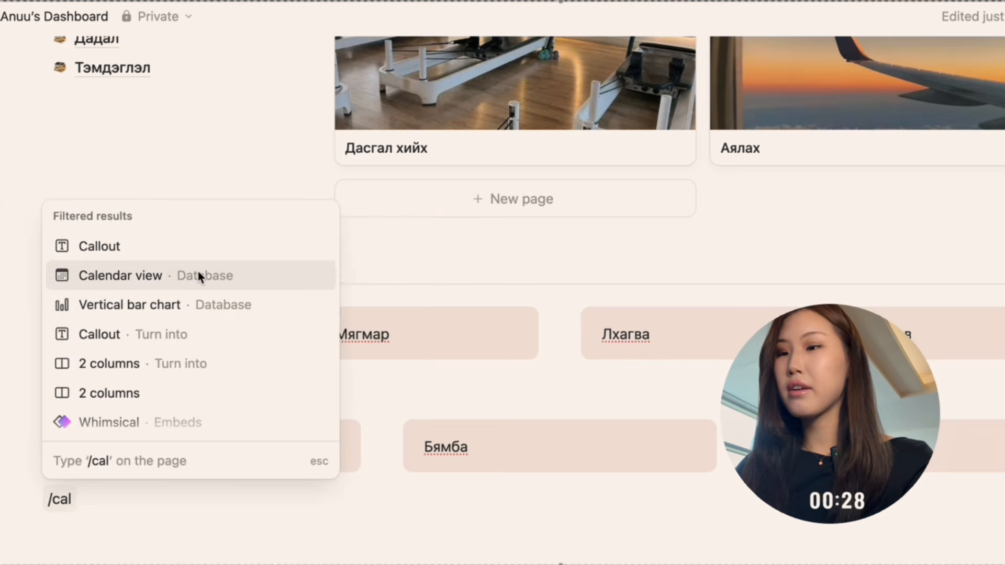
key("Escape")
scroll(417, 269, "up", 4)
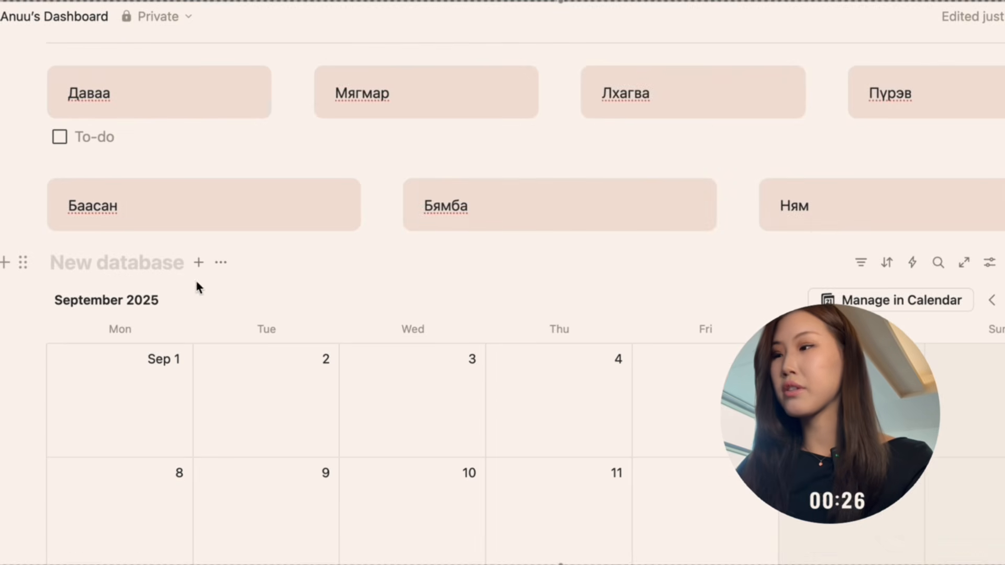
Name the new calendar database “Сарын төлөвлөгөө”.
left_click(130, 265)
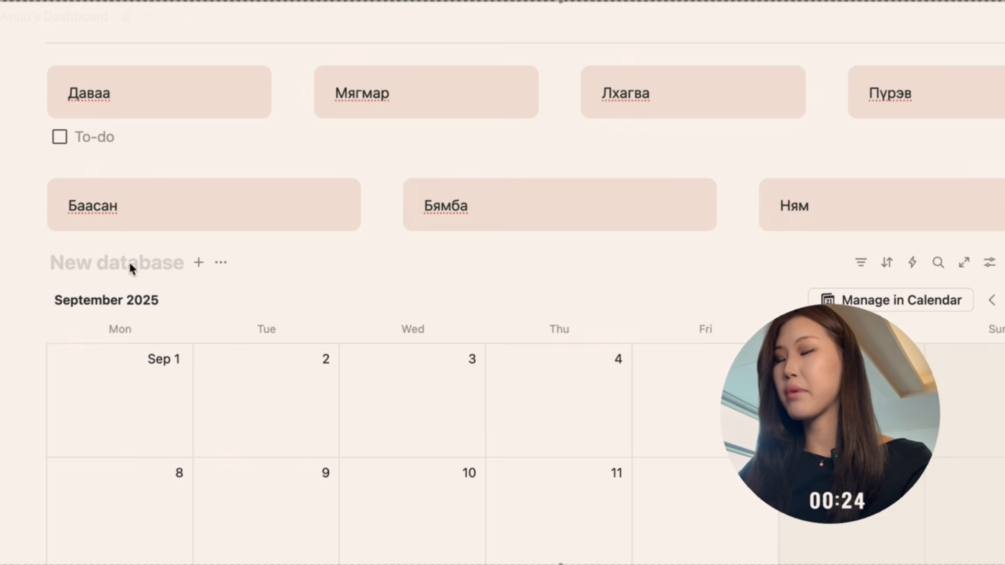
type("B")
key("BackSpace")
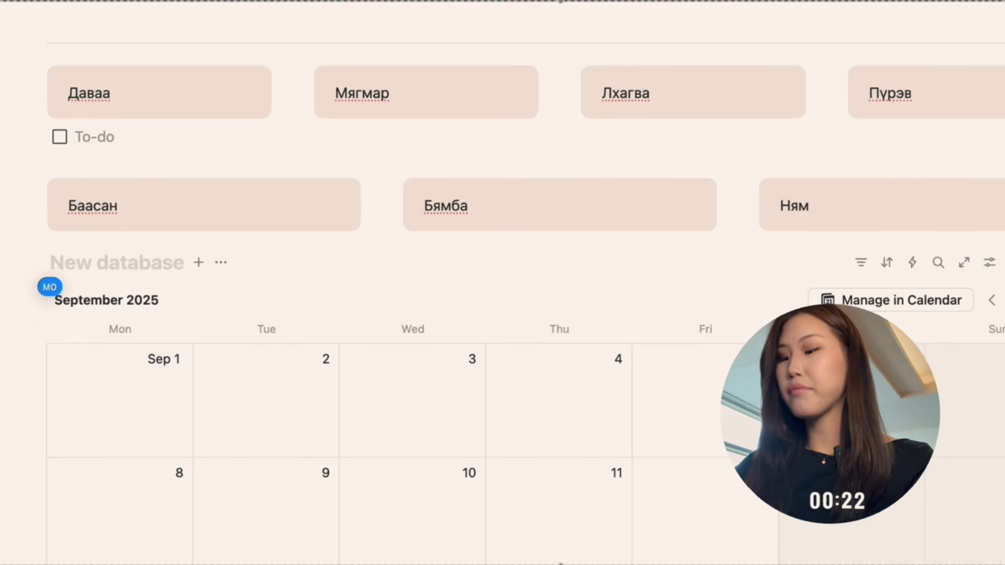
type("Ca")
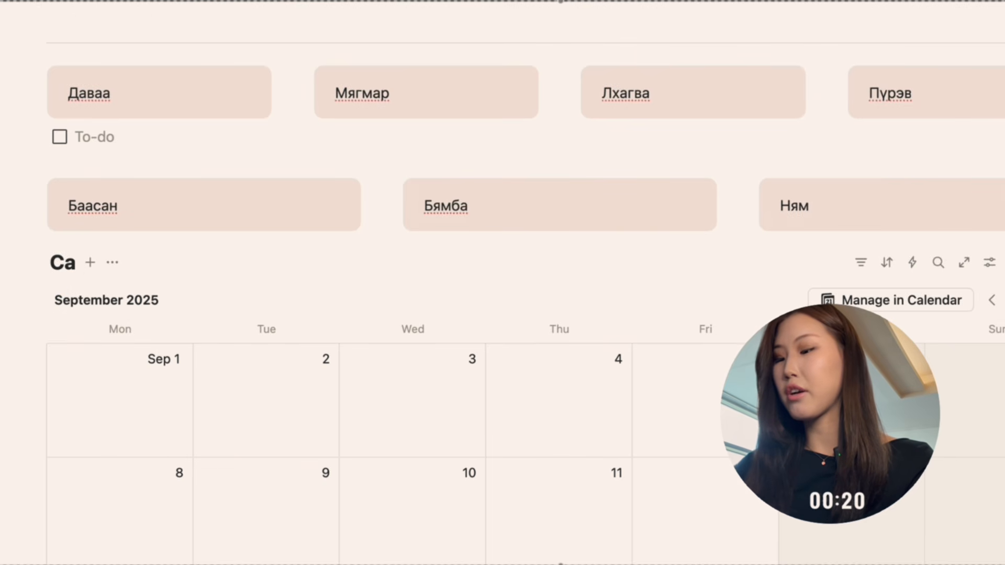
type("рын төлөвлөгөө")
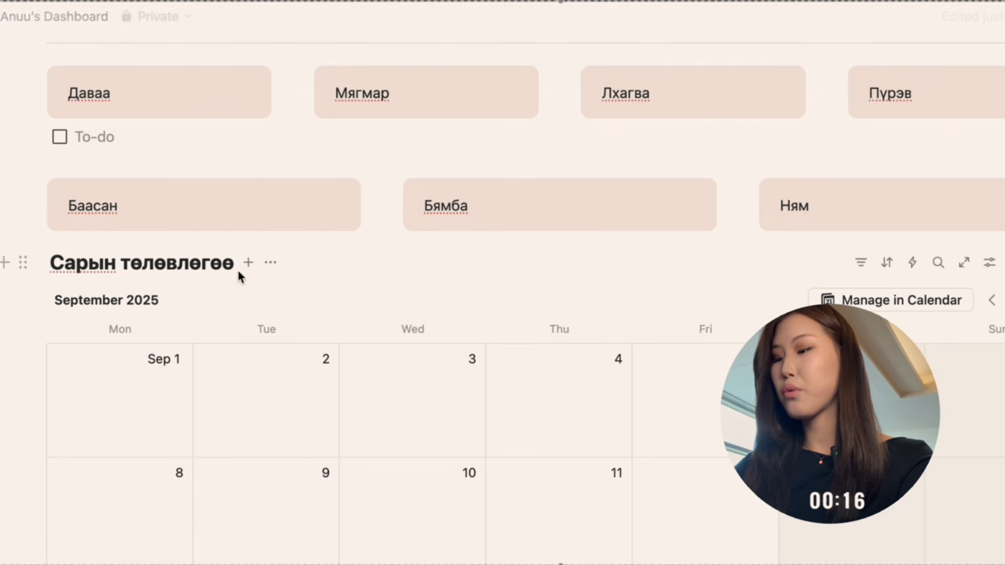
Add a calendar entry titled “Найзын төрсөн өдөр” on September 18, 2025, and return to the dashboard.
scroll(236, 261, "down", 5)
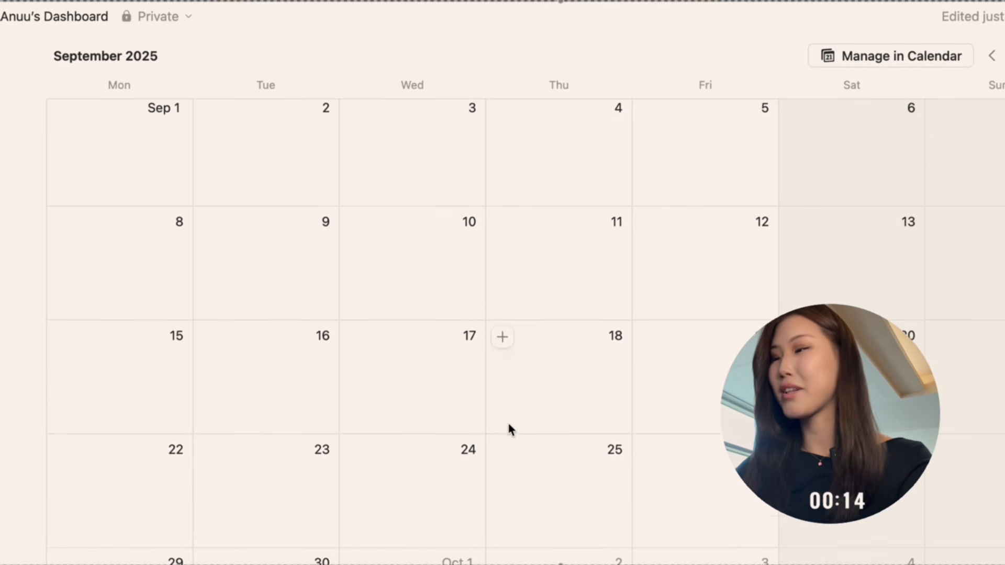
scroll(534, 393, "down", 1)
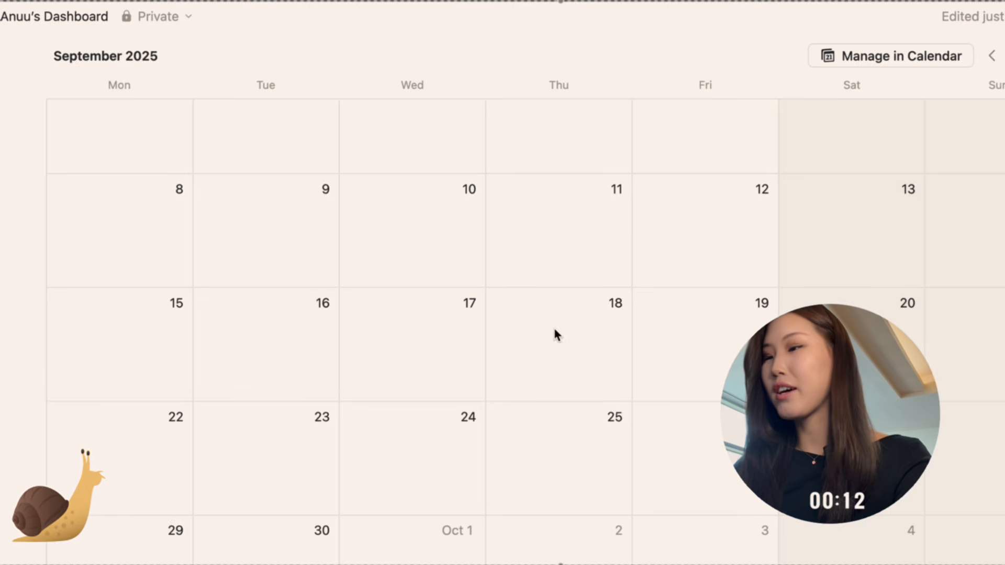
left_click(504, 305)
type("Ha")
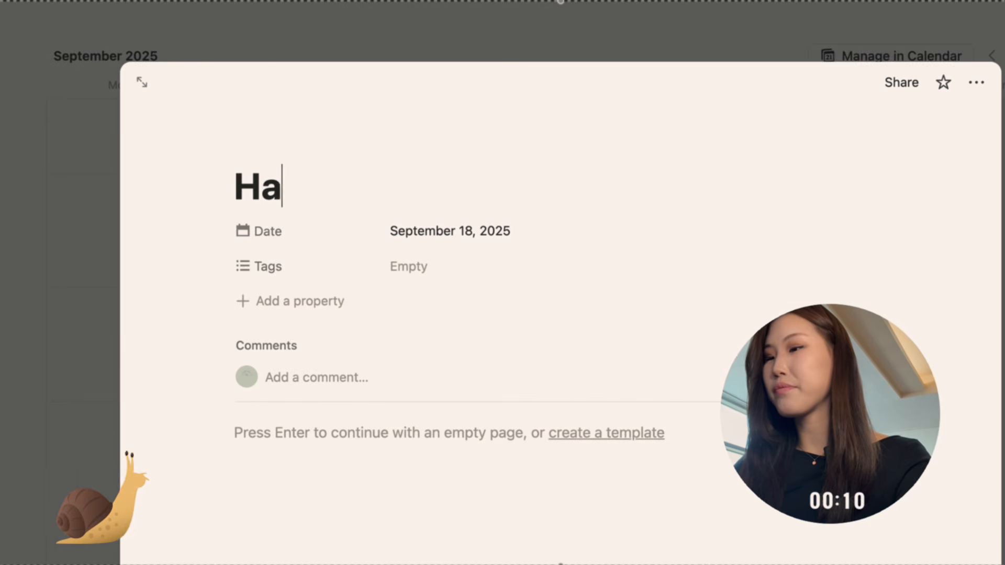
type("йзын төрсөн өдөр")
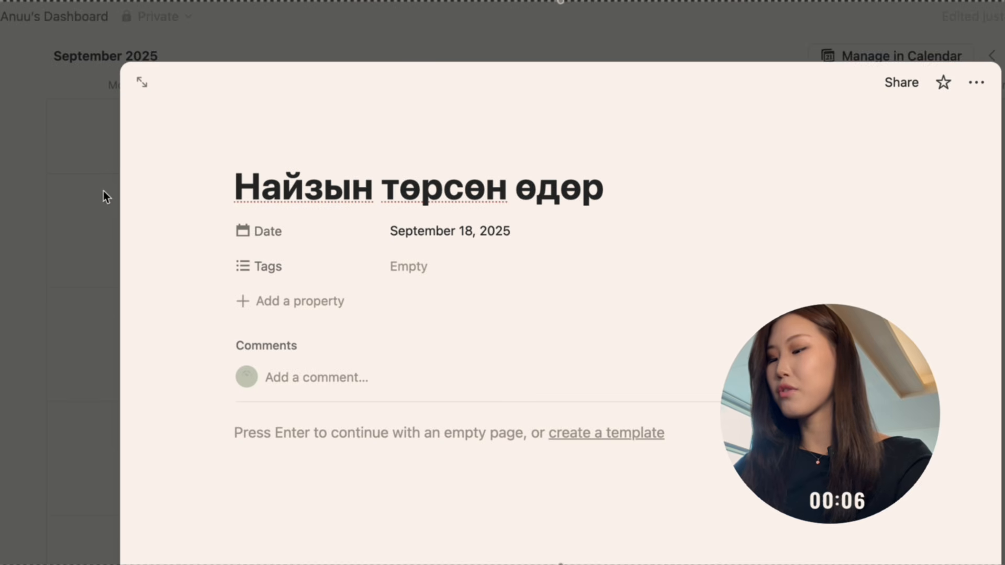
left_click(113, 194)
scroll(199, 219, "up", 15)
scroll(200, 223, "down", 5)
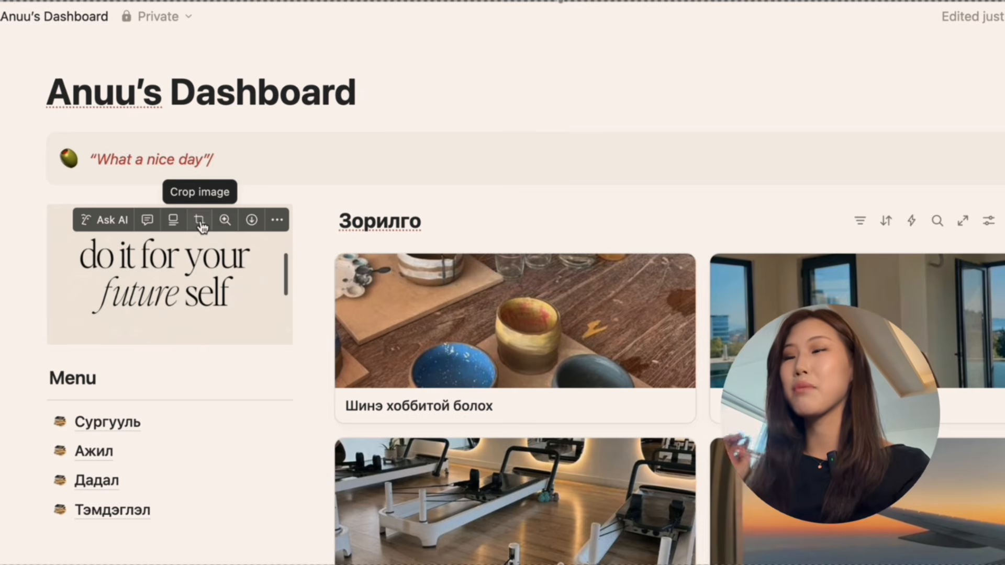
scroll(472, 366, "down", 1)
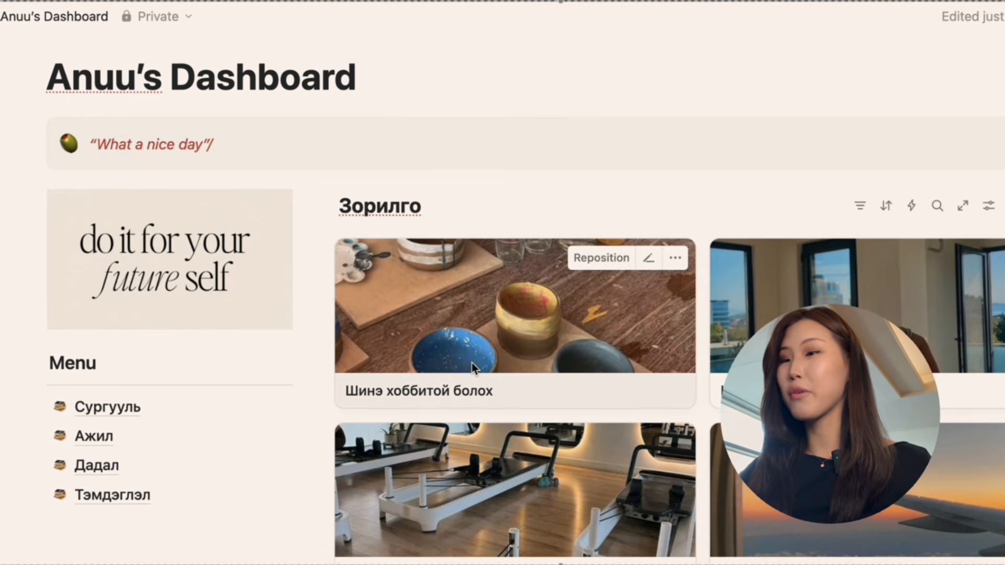
Look over the dashboard from its cover and quote callout down to the goals gallery and Menu.
scroll(472, 362, "up", 5)
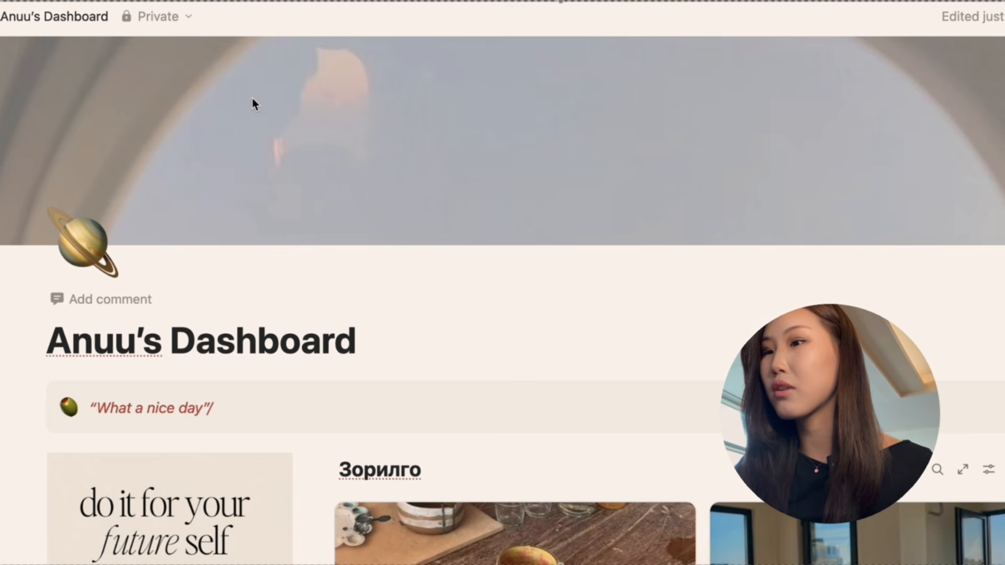
scroll(359, 198, "down", 1)
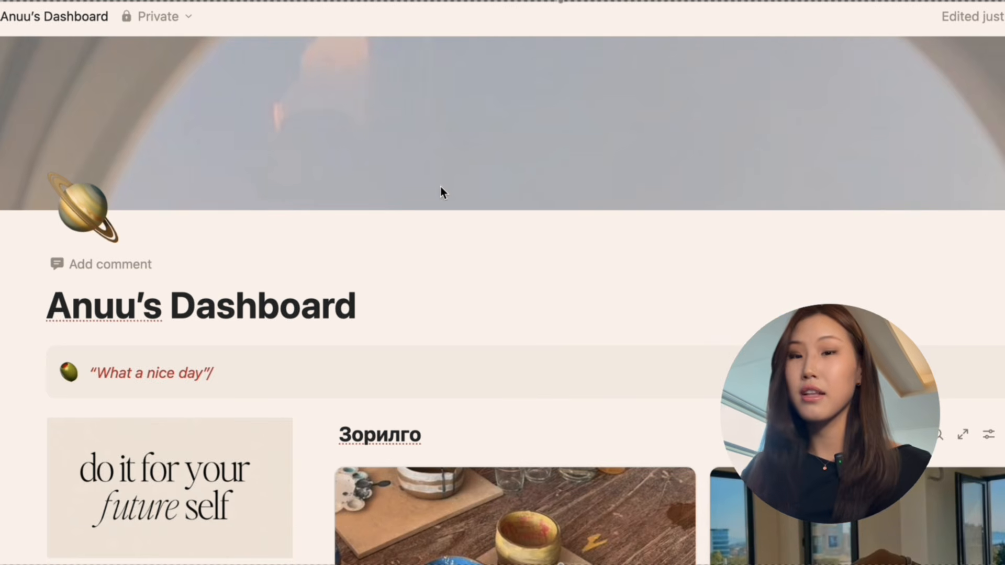
scroll(441, 193, "down", 5)
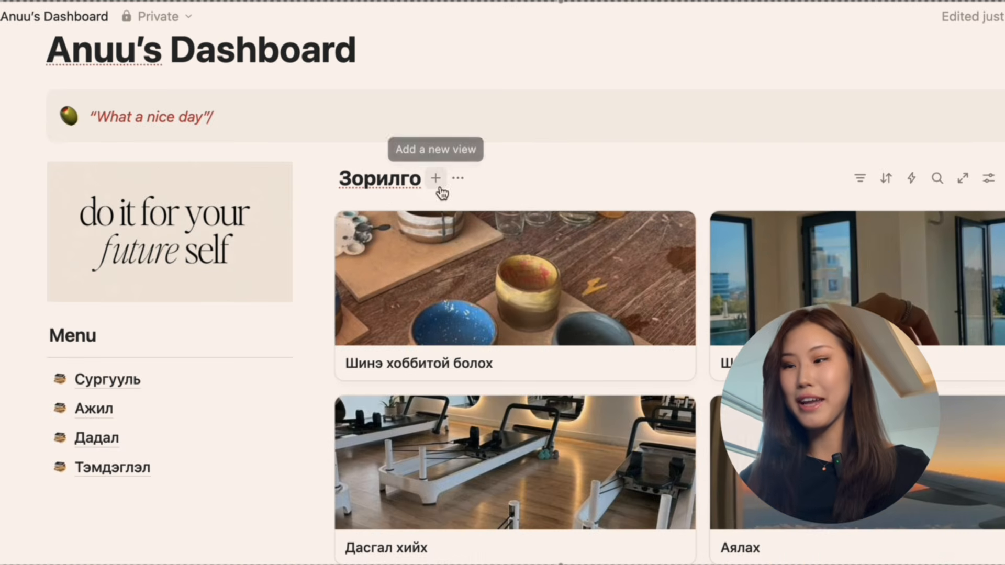
scroll(568, 460, "down", 1)
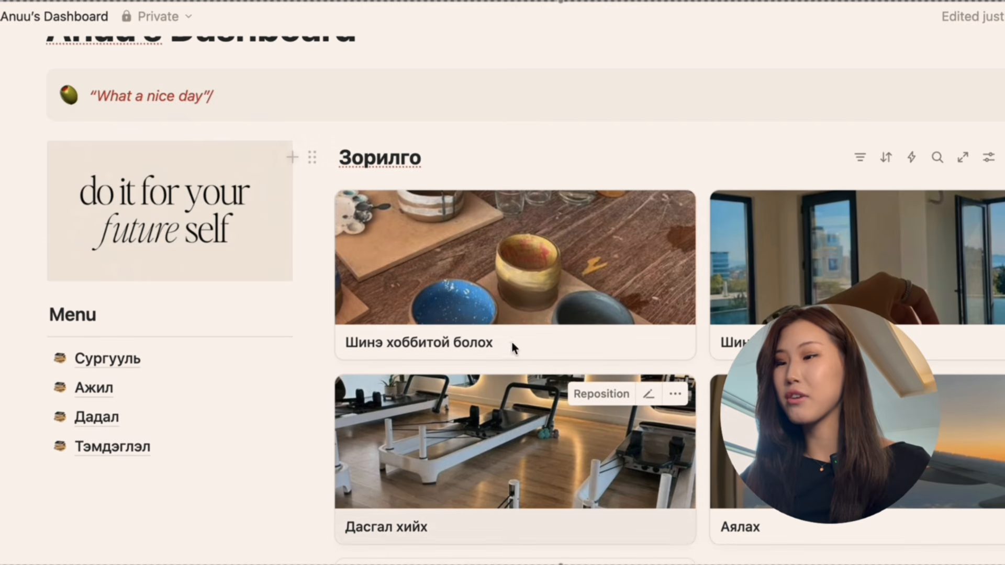
scroll(528, 390, "down", 2)
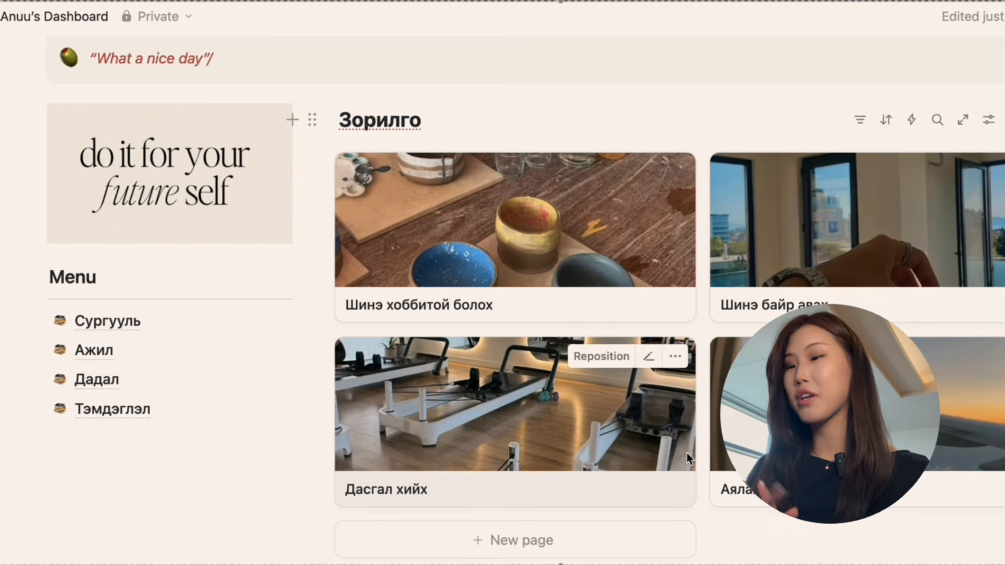
scroll(686, 451, "down", 2)
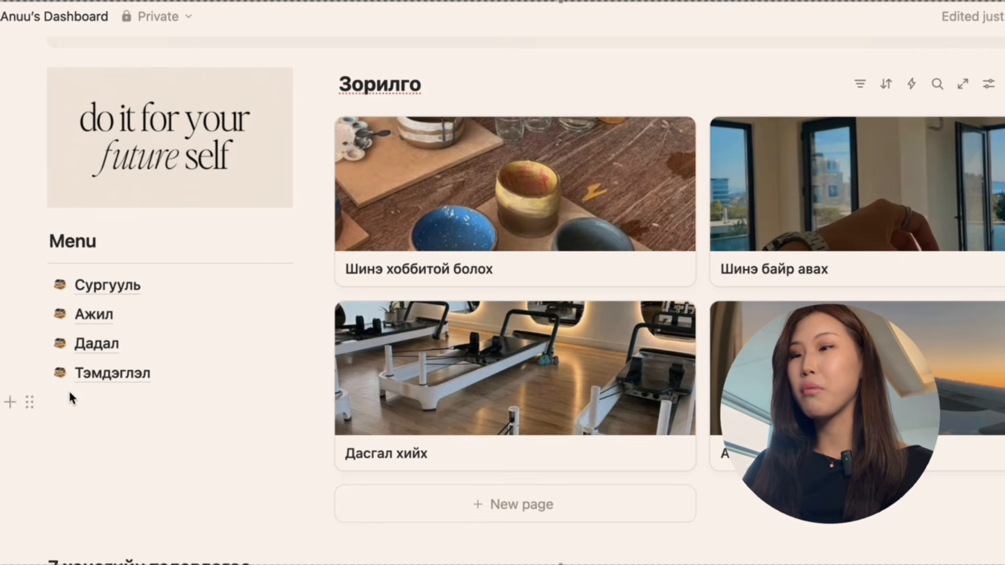
Open the “Сургууль” subpage from the Menu and return to the dashboard.
scroll(74, 395, "down", 1)
left_click(102, 263)
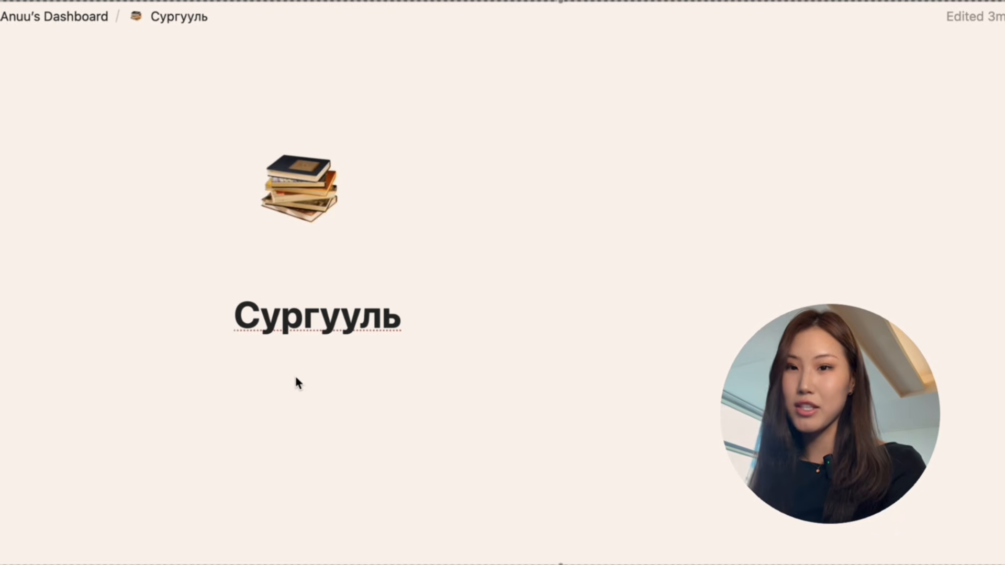
left_click(61, 15)
mouse_move(162, 265)
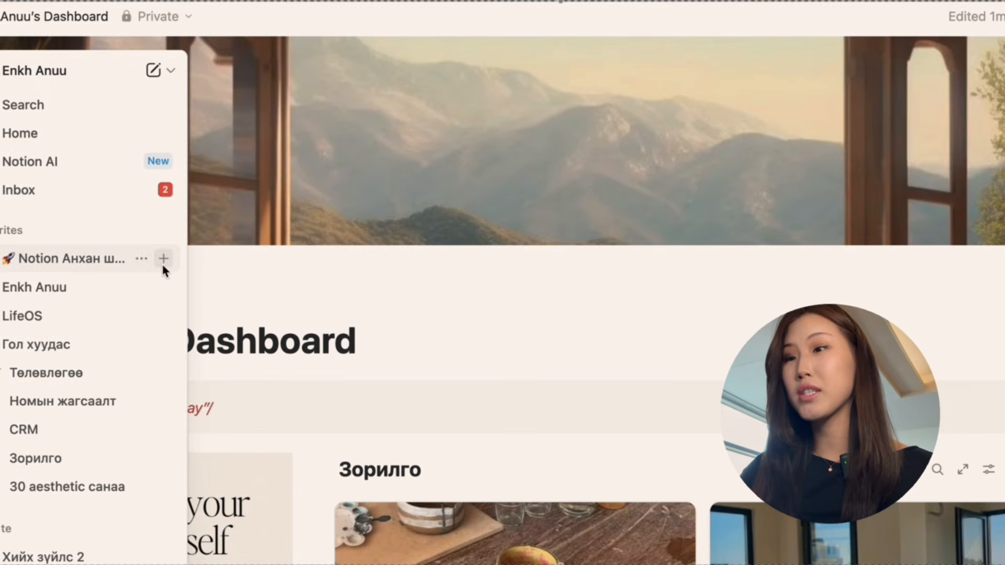
Tick the empty to-do item under the “Даваа” callout, and untick it again.
scroll(366, 409, "down", 10)
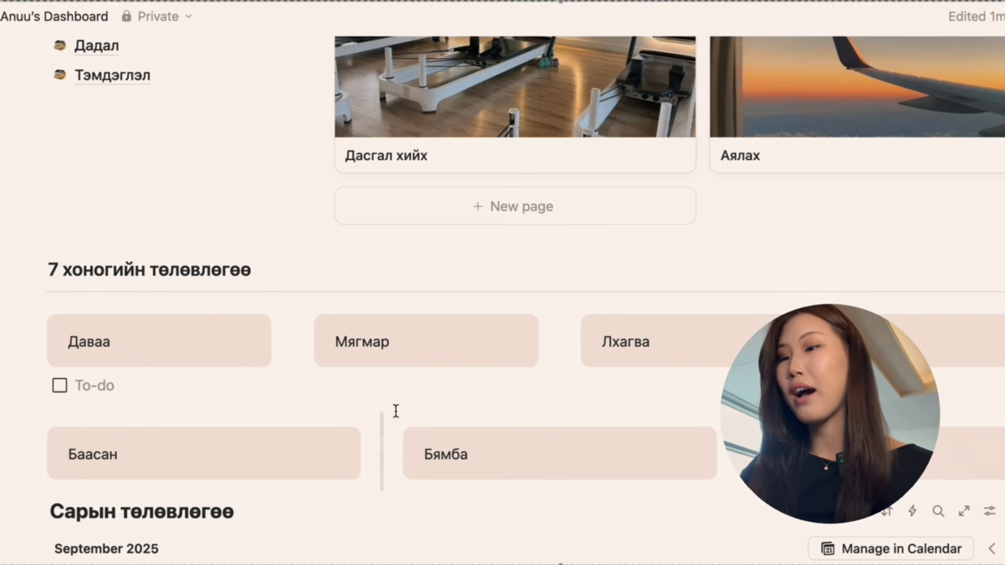
scroll(396, 410, "down", 3)
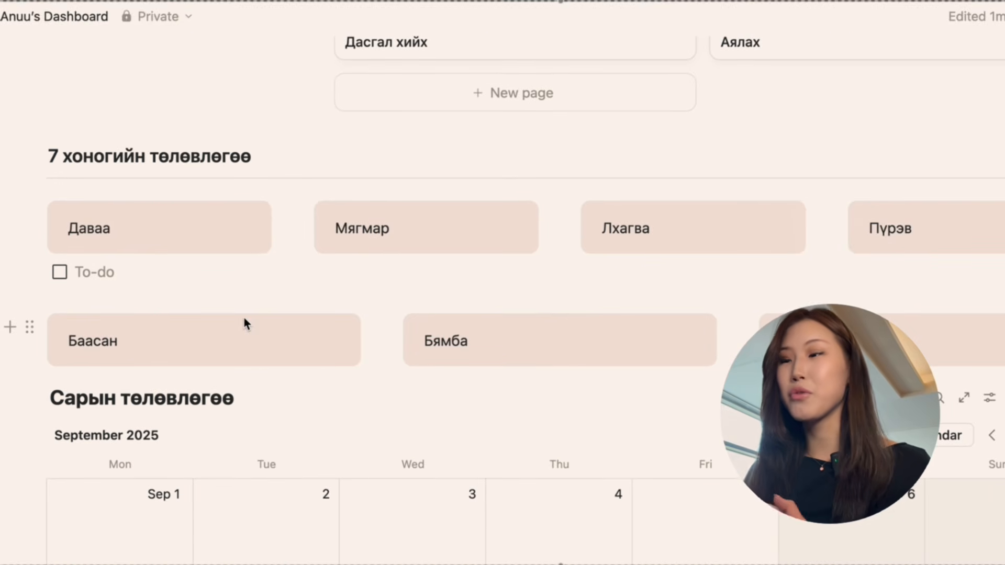
left_click(62, 272)
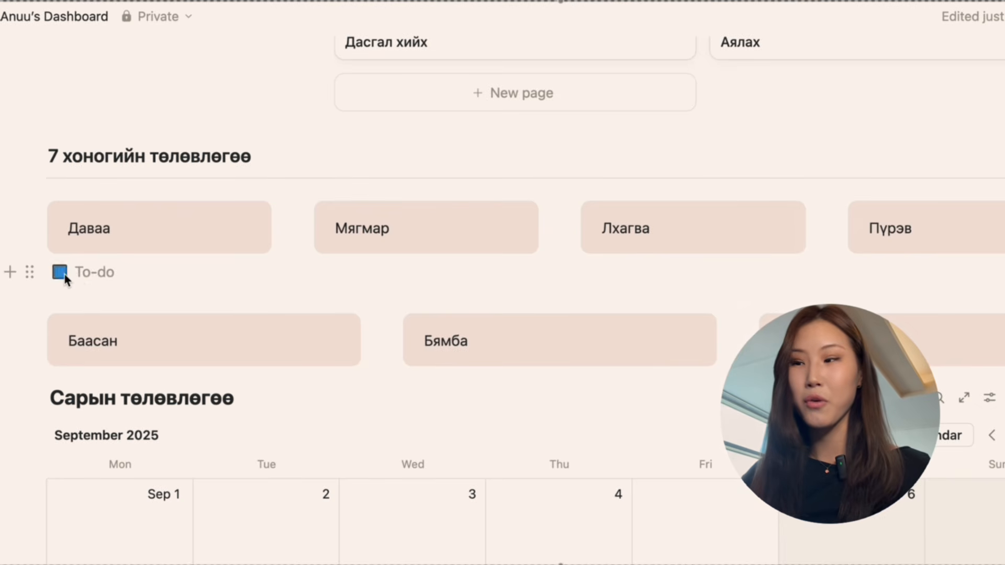
left_click(65, 274)
Look over the “Сарын төлөвлөгөө” calendar for September 2025 and return to the dashboard's cover.
scroll(155, 308, "down", 4)
scroll(612, 374, "down", 6)
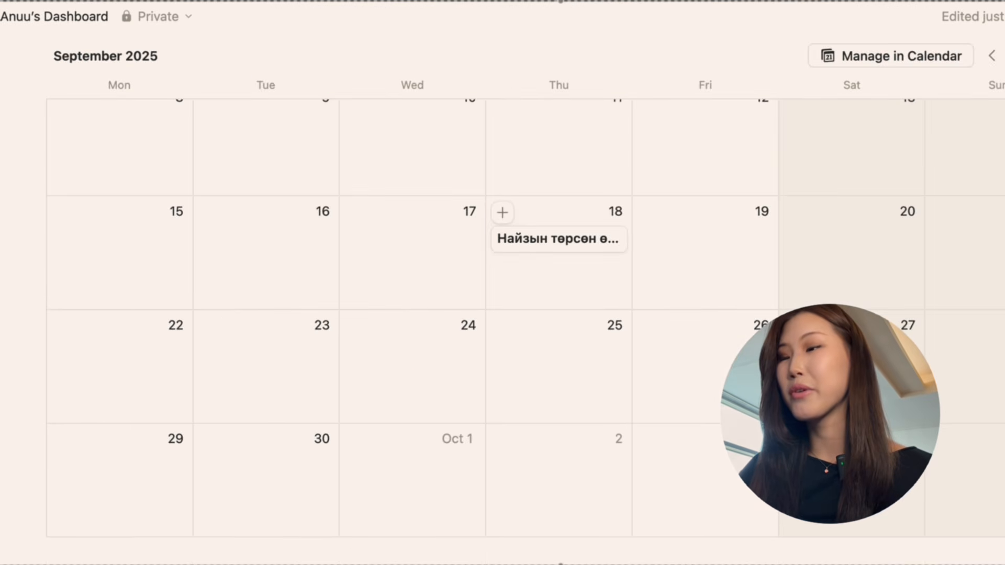
scroll(612, 376, "up", 20)
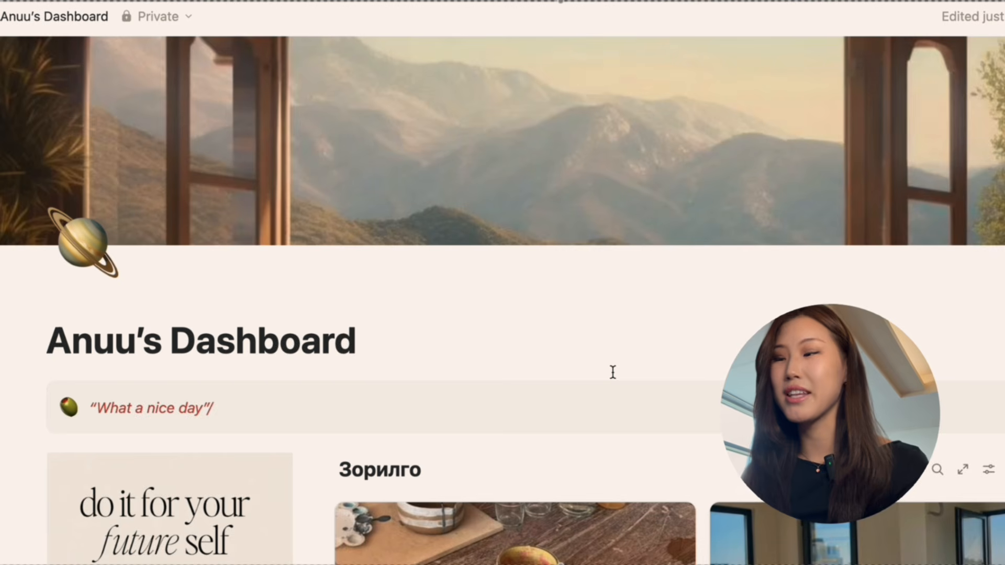
scroll(613, 372, "down", 2)
scroll(612, 372, "up", 2)
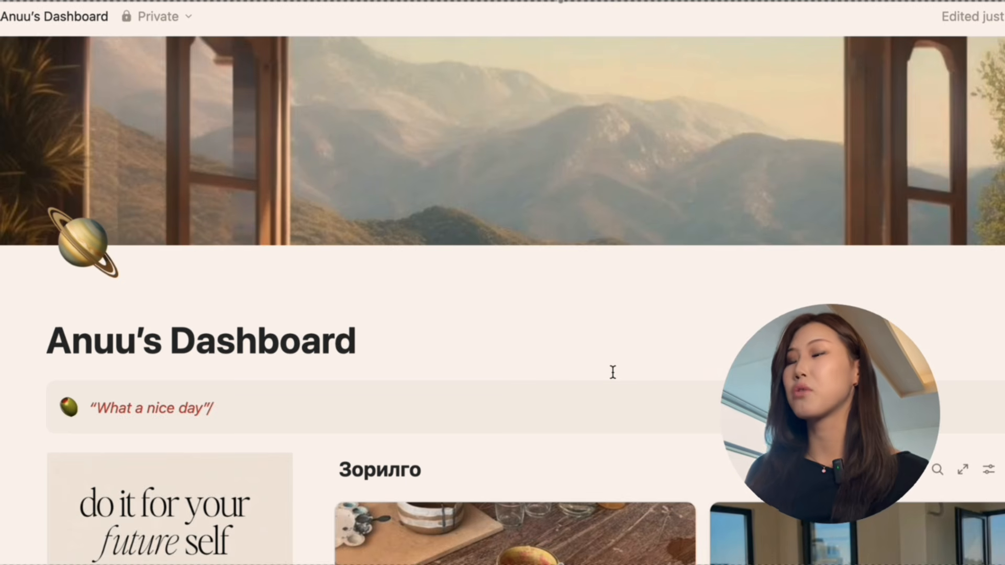
Open the “Шинэ хоббитой болох” goal page, try out a letter in its body, erase it and close the page.
scroll(613, 373, "down", 6)
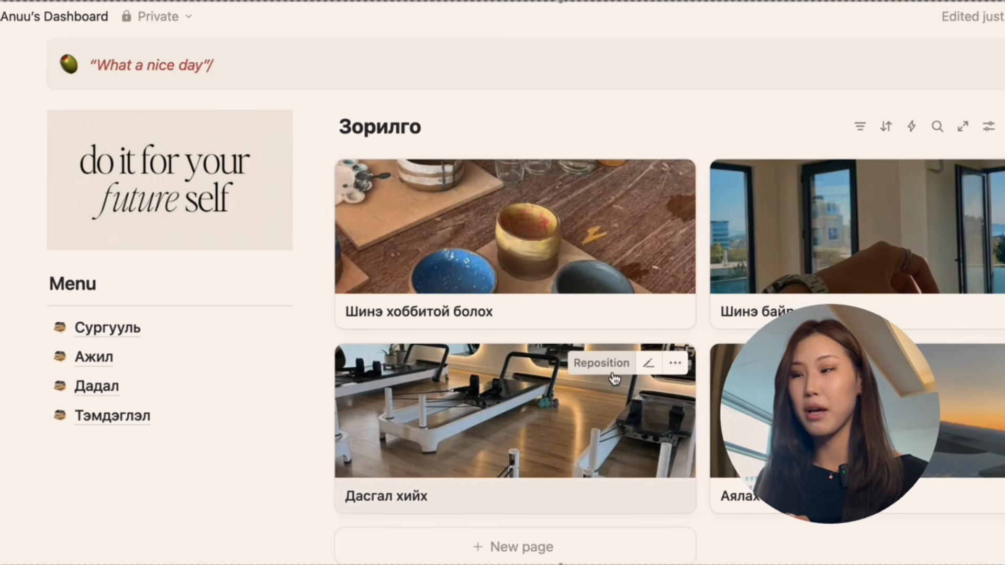
left_click(538, 248)
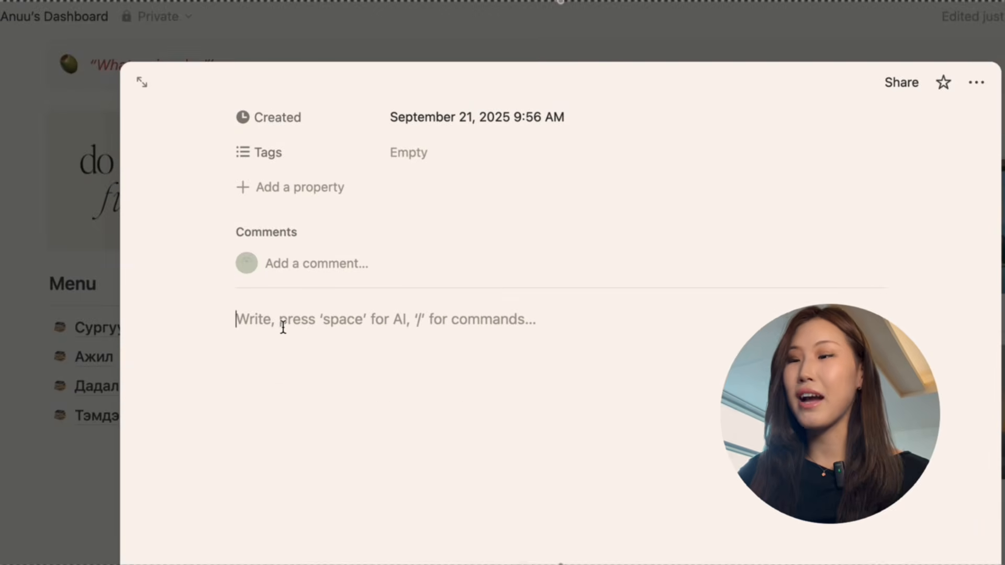
type("ю")
key("BackSpace")
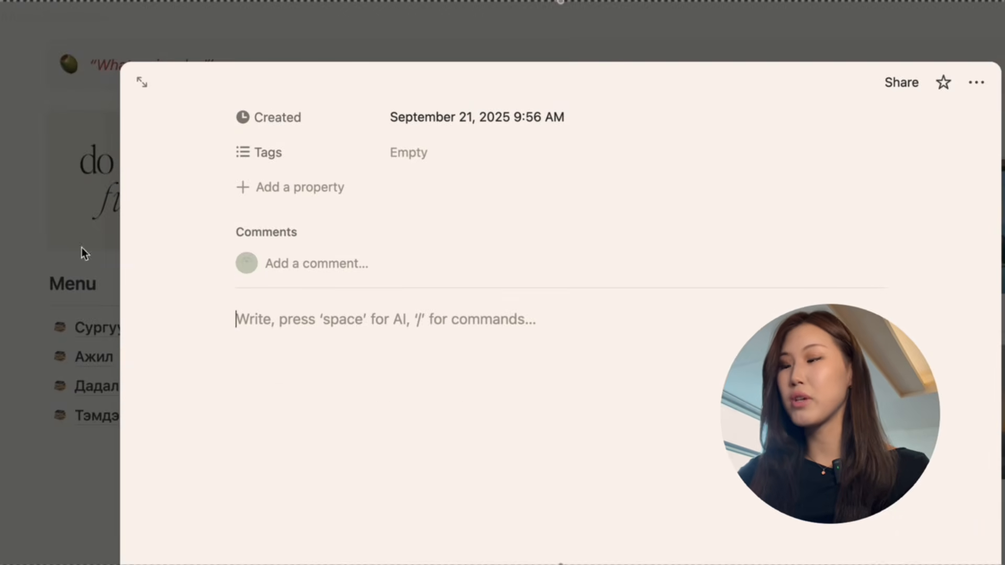
left_click(44, 202)
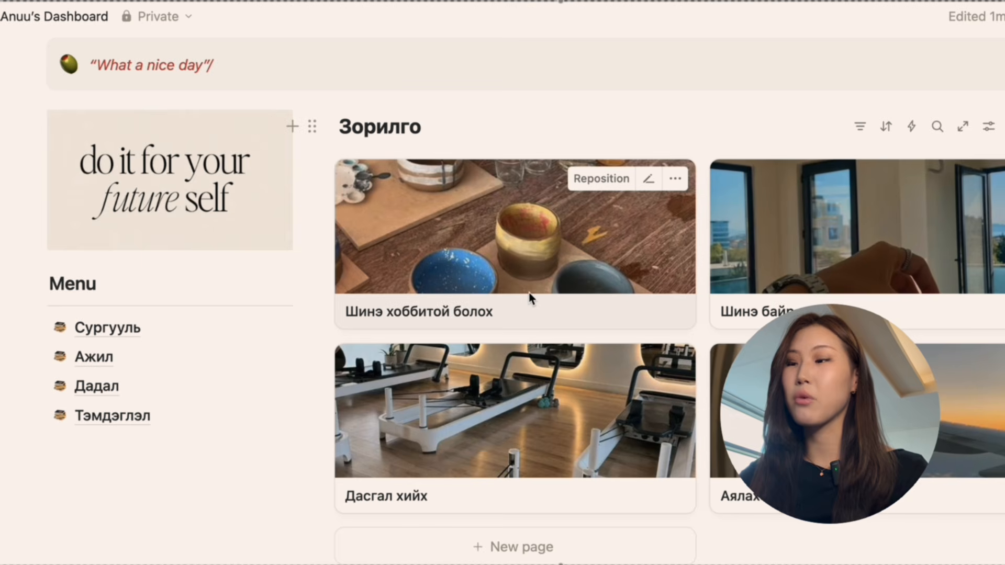
View the “Шинэ хоббитой болох” and “Шинэ байр авах” goal pages, closing each one to return to the dashboard.
left_click(508, 248)
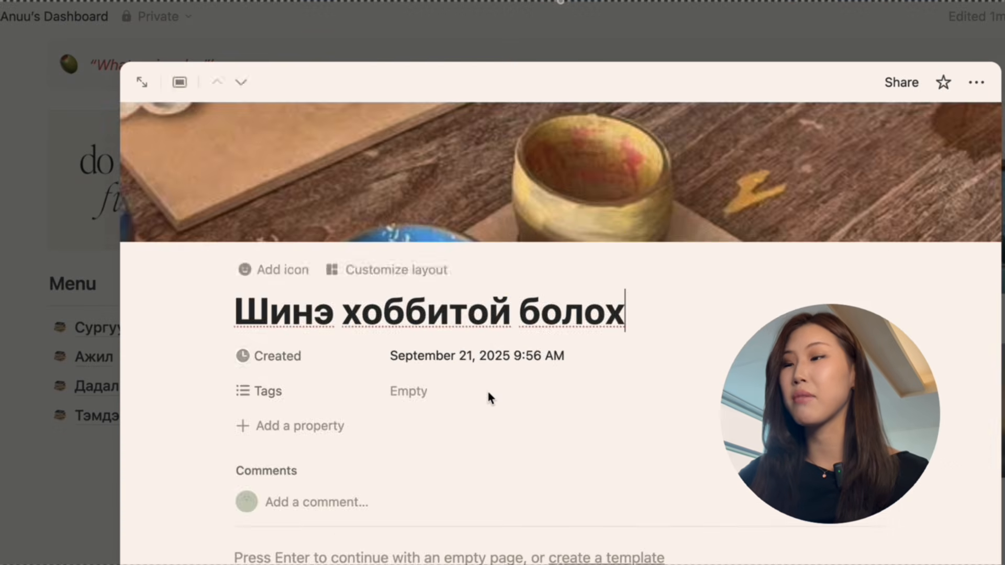
scroll(488, 390, "down", 5)
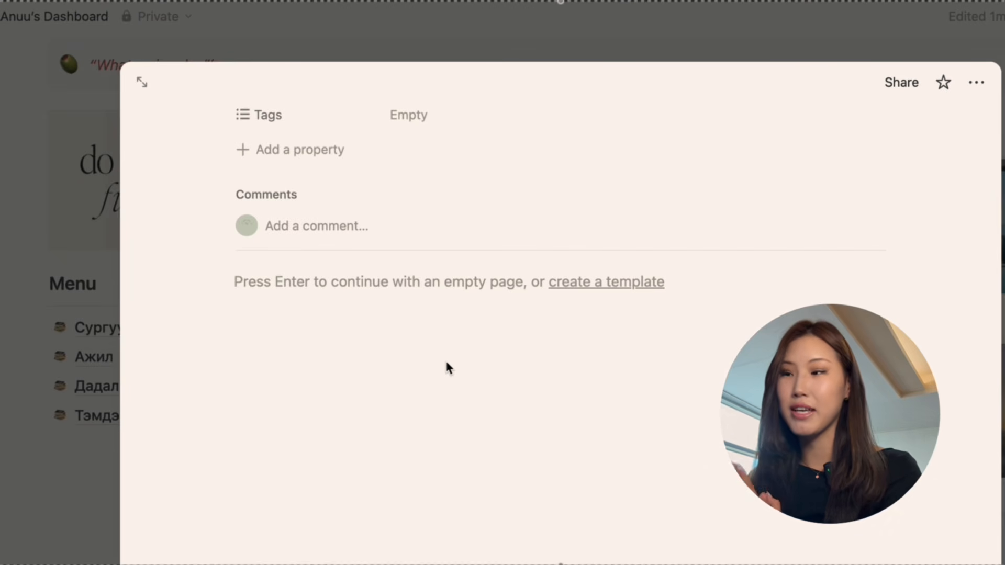
left_click(64, 306)
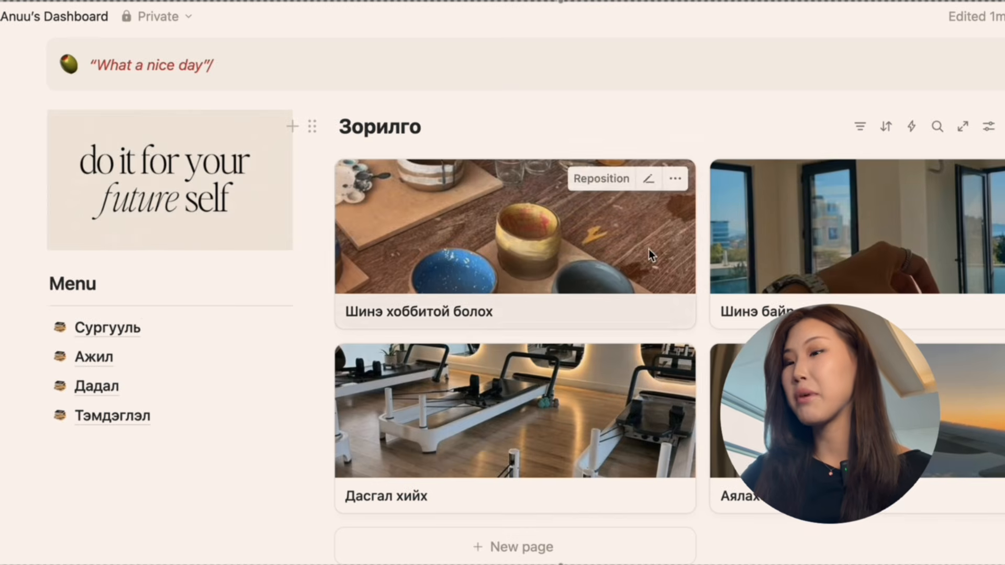
left_click(808, 256)
left_click(90, 335)
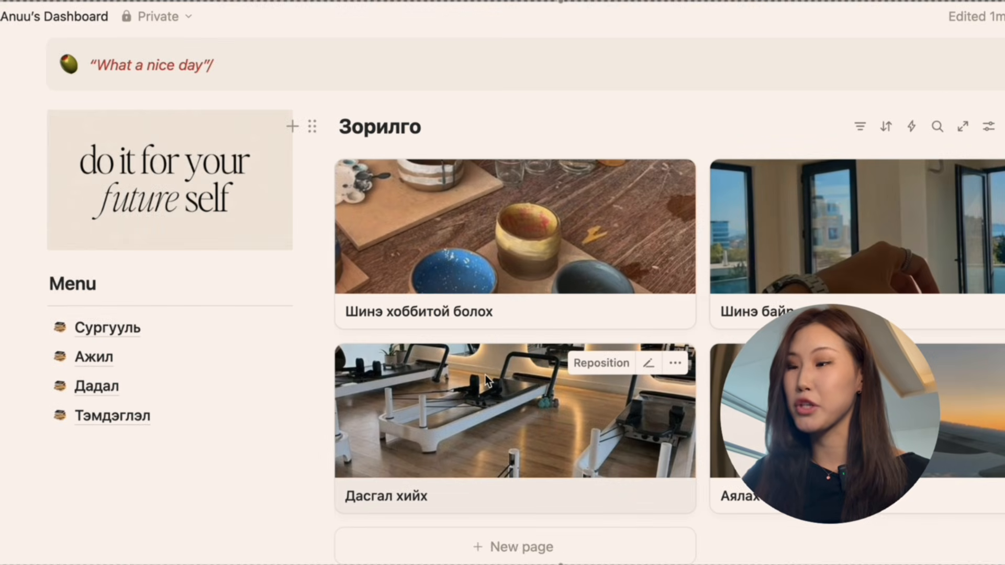